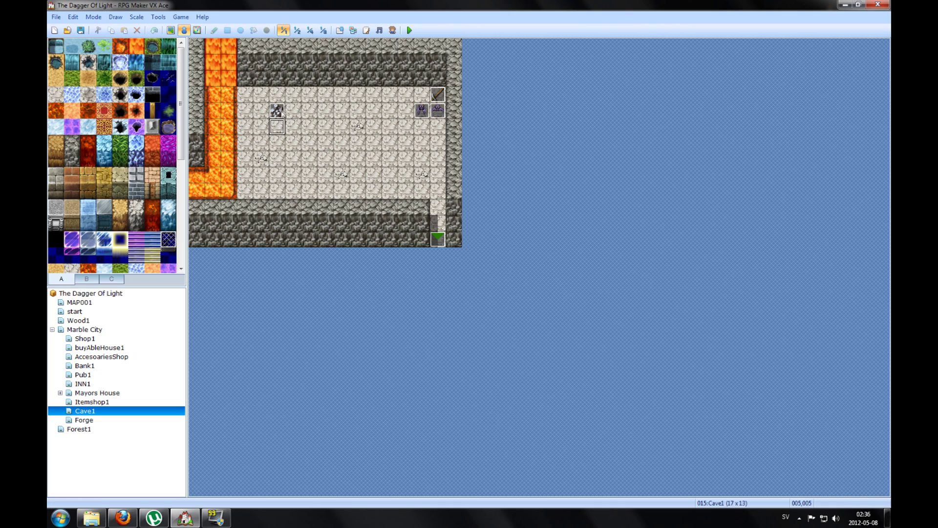
# Open the iron ore event in the Cave1 map and review its Harvest Iron commands, including the item change, and close it.
pyautogui.doubleClick(277, 110)
pyautogui.moveTo(340, 93); pyautogui.dragTo(462, 52)
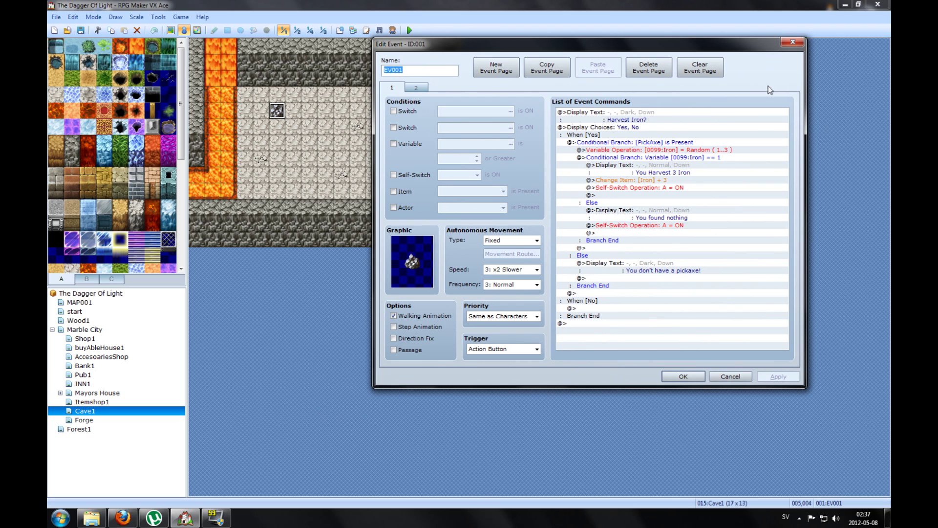
pyautogui.click(666, 172)
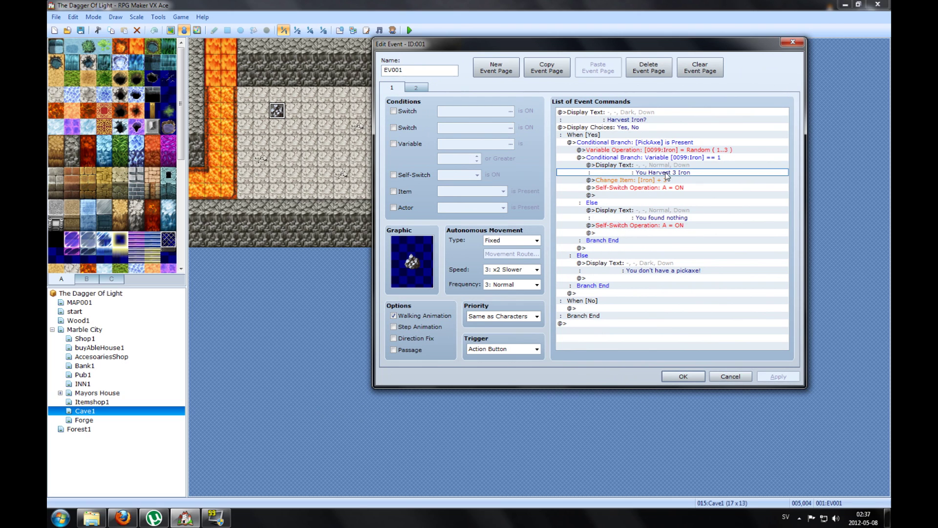
pyautogui.click(666, 180)
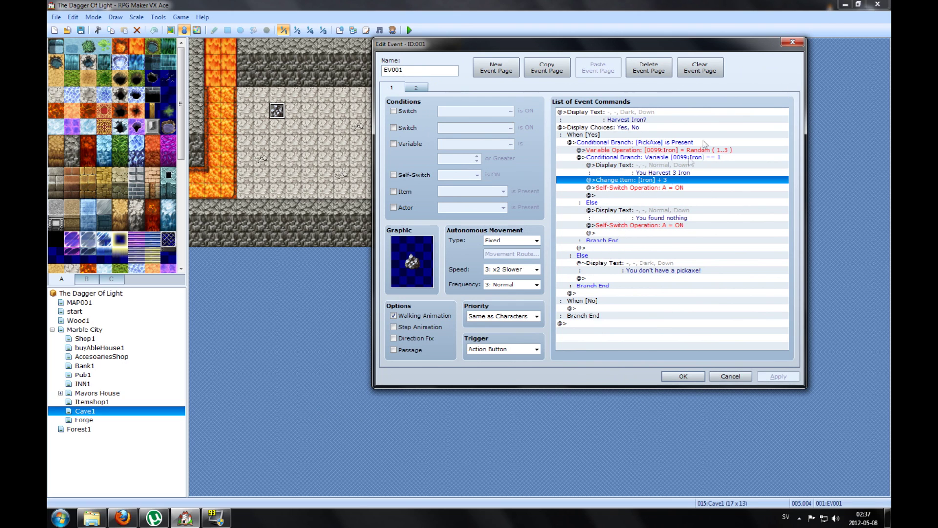
pyautogui.click(793, 43)
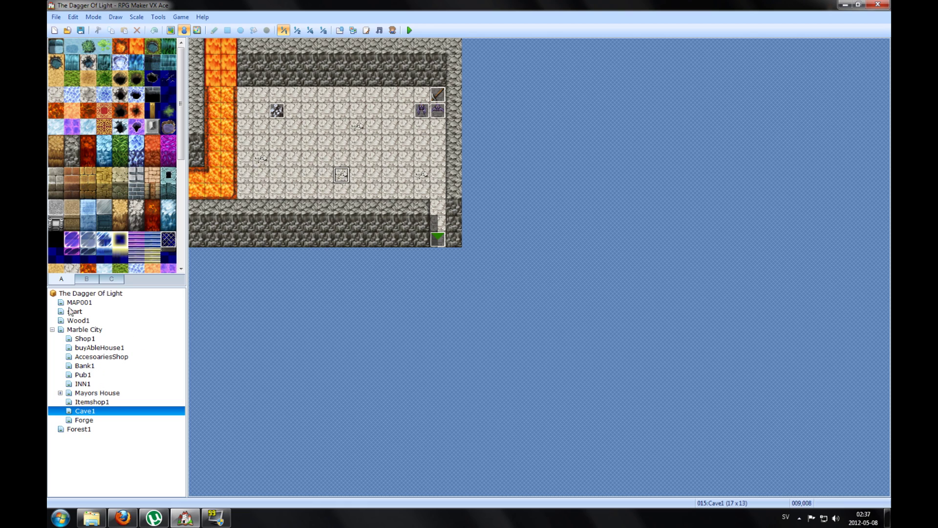
# Open the Marble City map and place a shop sign tile above the door of the small yellow-roofed house beside the inn.
pyautogui.click(89, 330)
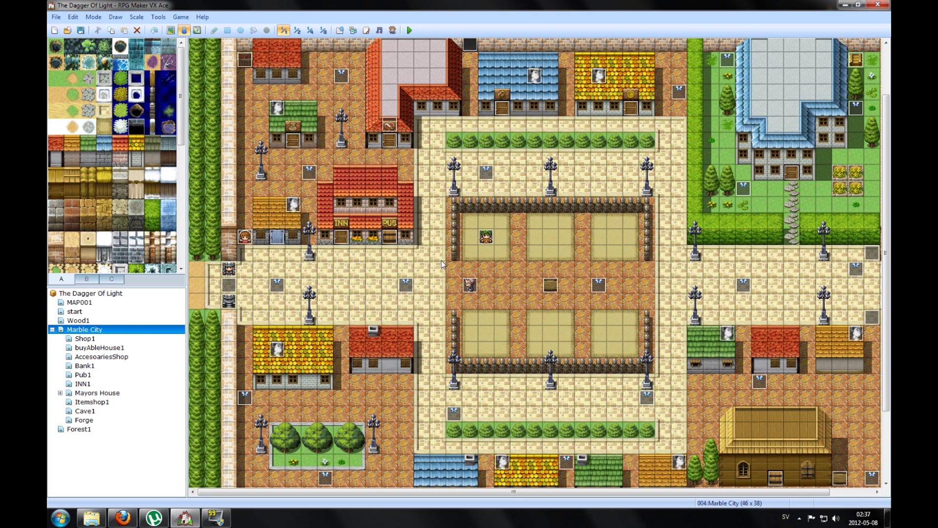
pyautogui.click(326, 225)
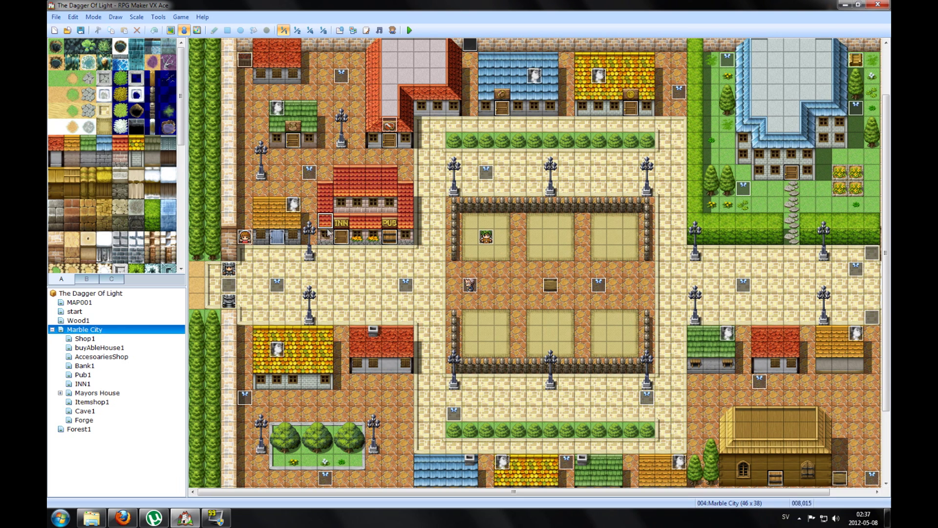
pyautogui.click(276, 238)
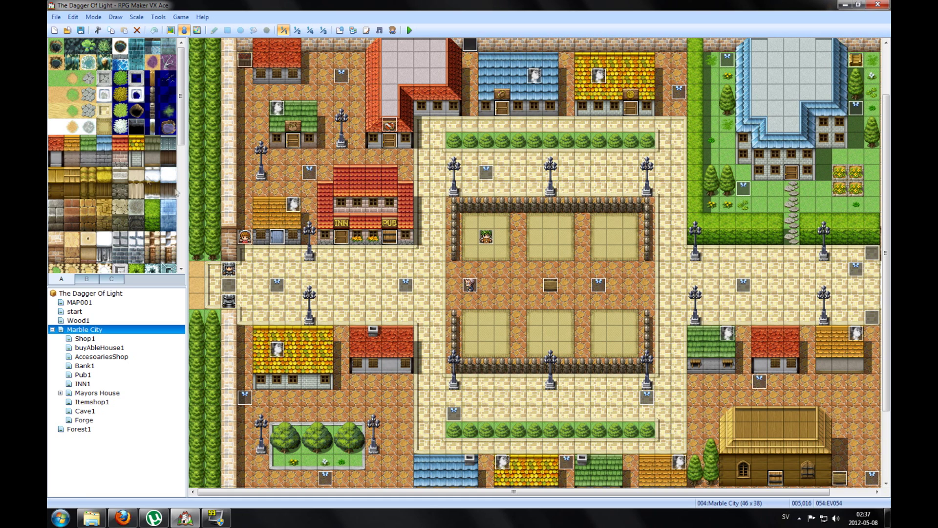
pyautogui.click(86, 278)
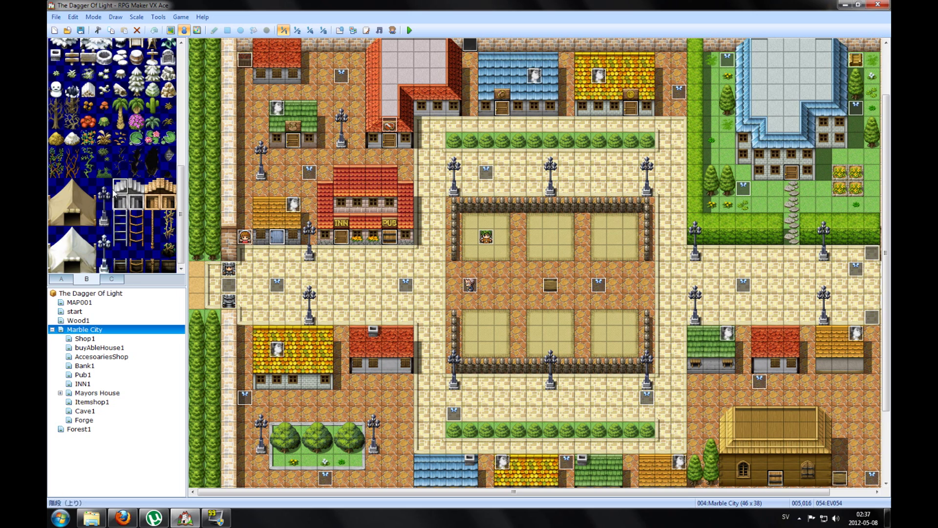
pyautogui.scroll(5, 97, 257)
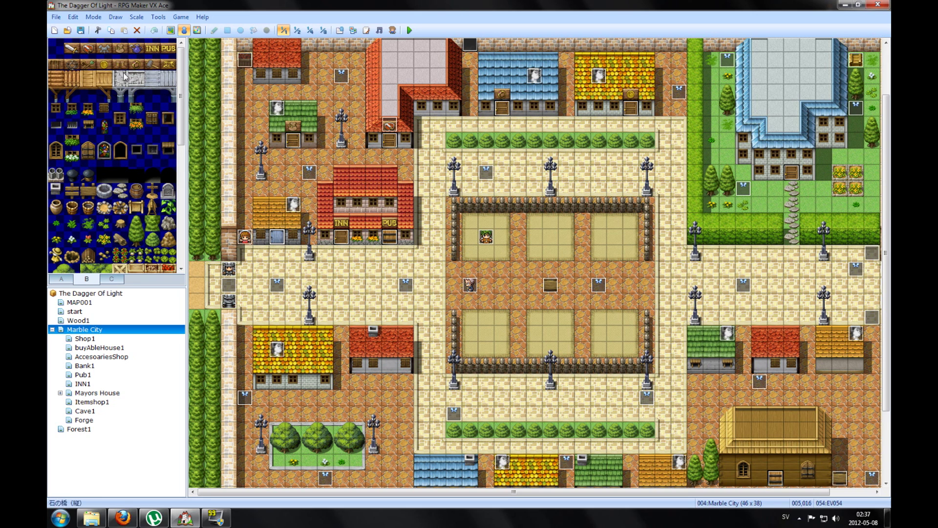
pyautogui.click(151, 64)
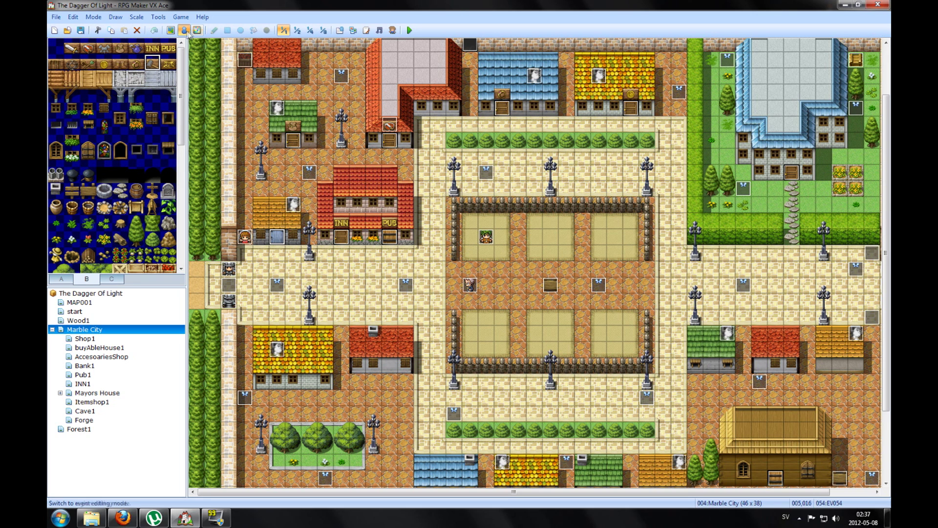
pyautogui.click(171, 31)
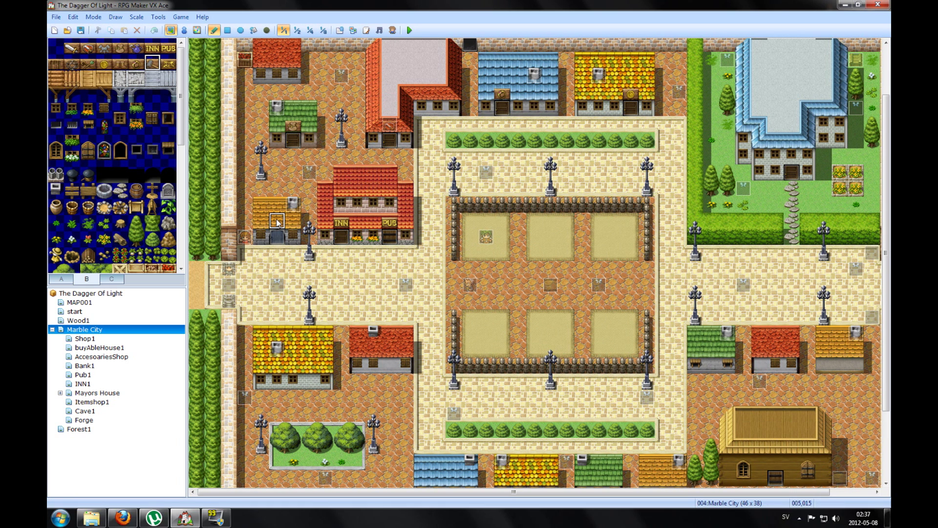
pyautogui.click(279, 222)
# Open the Forge map and check the tileset chosen in its map properties, leaving the settings as they are.
pyautogui.rightClick(77, 330)
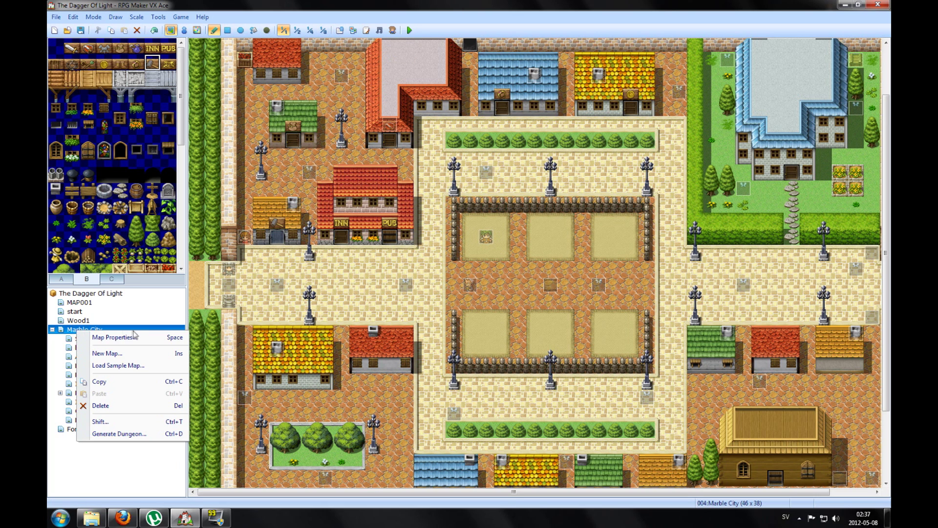
pyautogui.press('Escape')
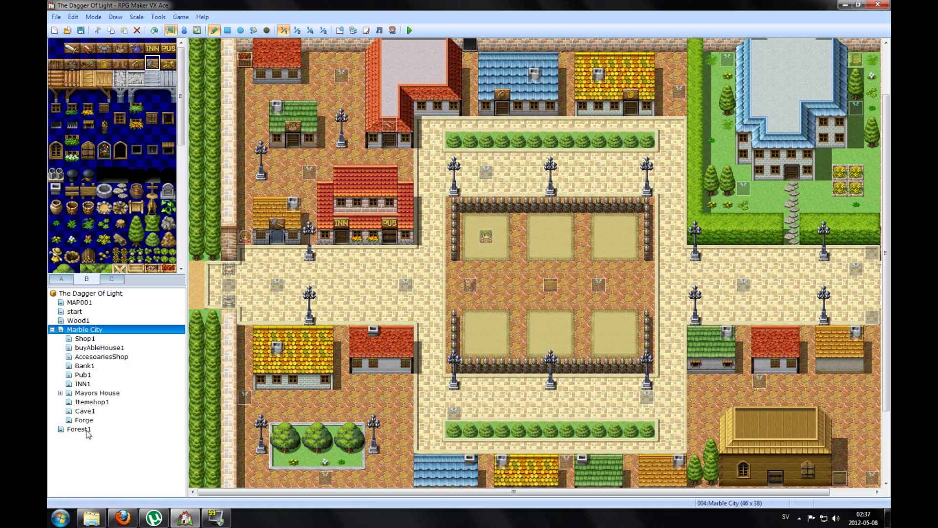
pyautogui.click(84, 421)
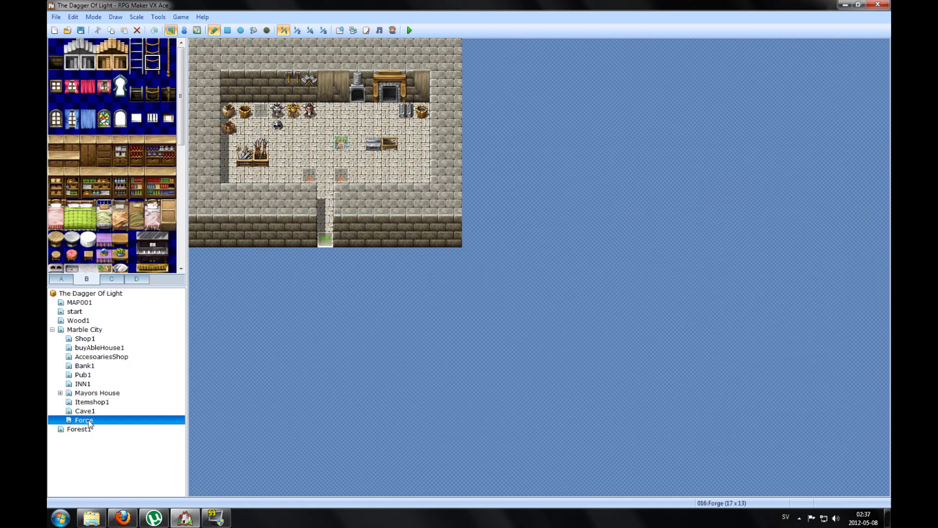
pyautogui.rightClick(89, 423)
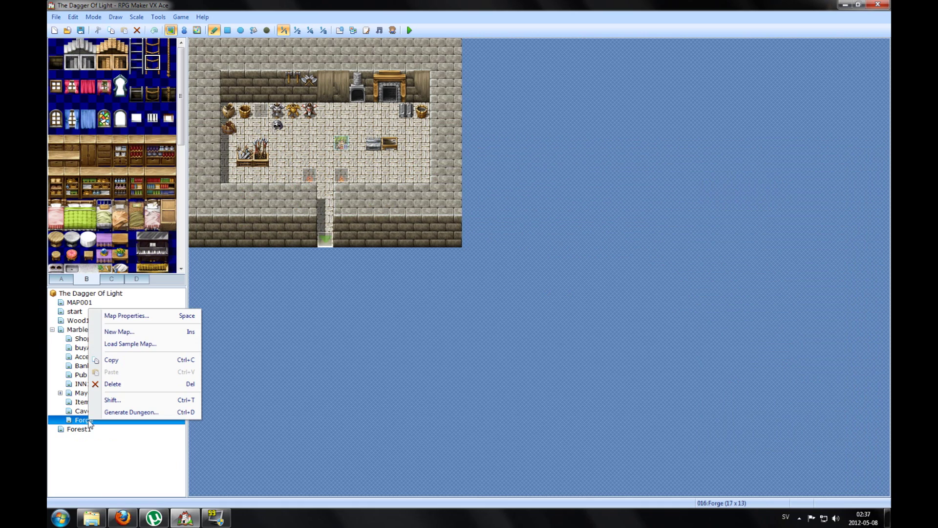
pyautogui.click(126, 315)
pyautogui.moveTo(349, 112); pyautogui.dragTo(483, 85)
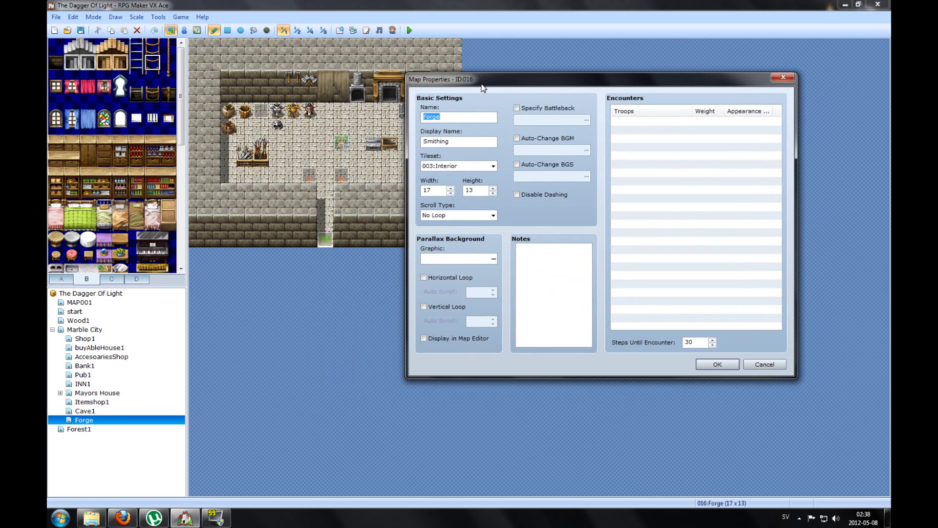
pyautogui.click(471, 166)
pyautogui.click(471, 168)
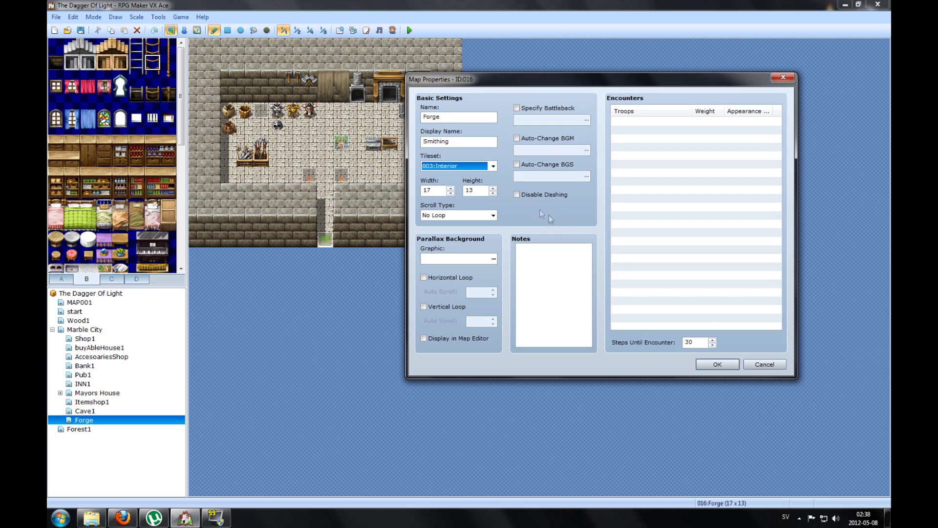
pyautogui.click(762, 366)
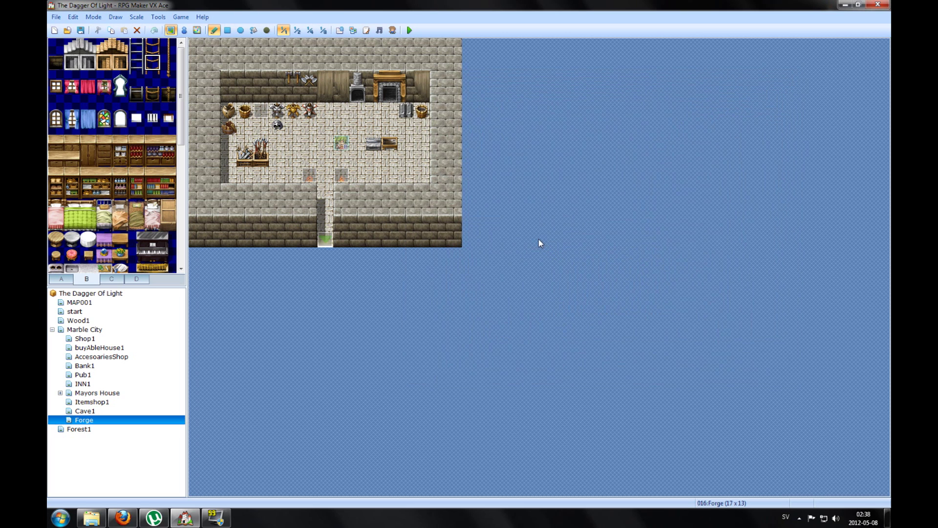
# Look through tile sets C, D, B and A available for the Forge map.
pyautogui.click(108, 280)
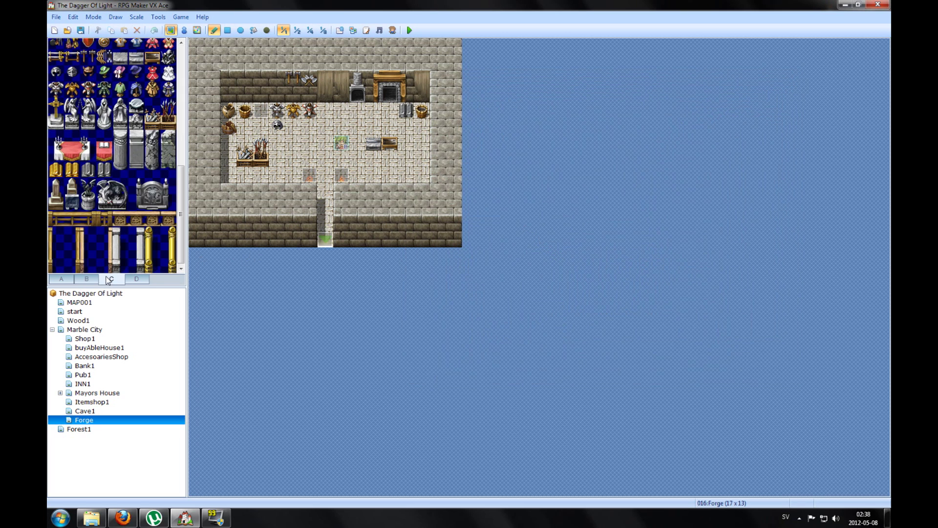
pyautogui.click(134, 279)
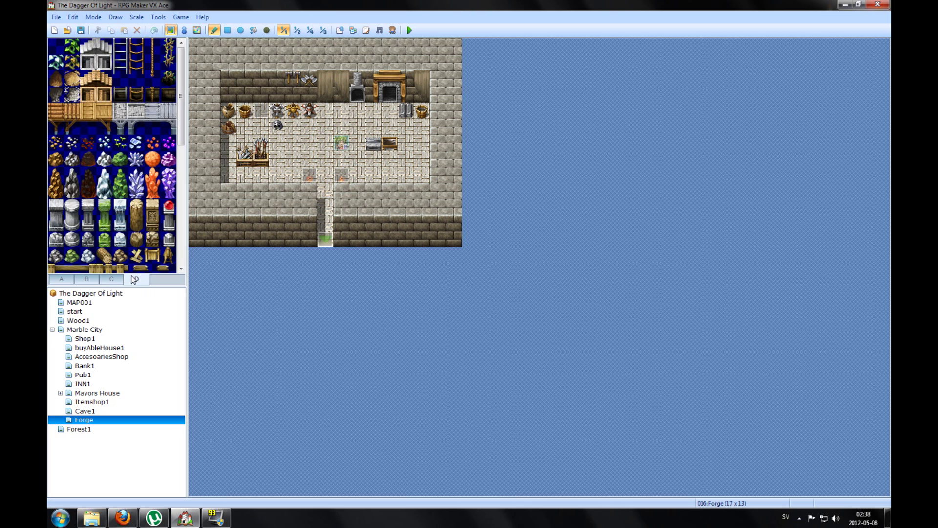
pyautogui.click(86, 280)
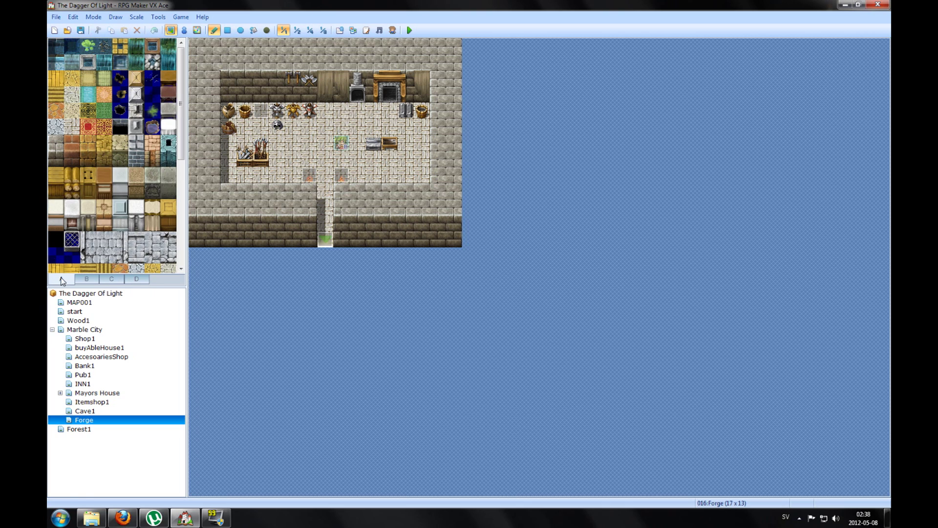
pyautogui.click(61, 280)
# Save the project changes, start a playtest and examine the small furnace in the forge with the character.
pyautogui.click(409, 30)
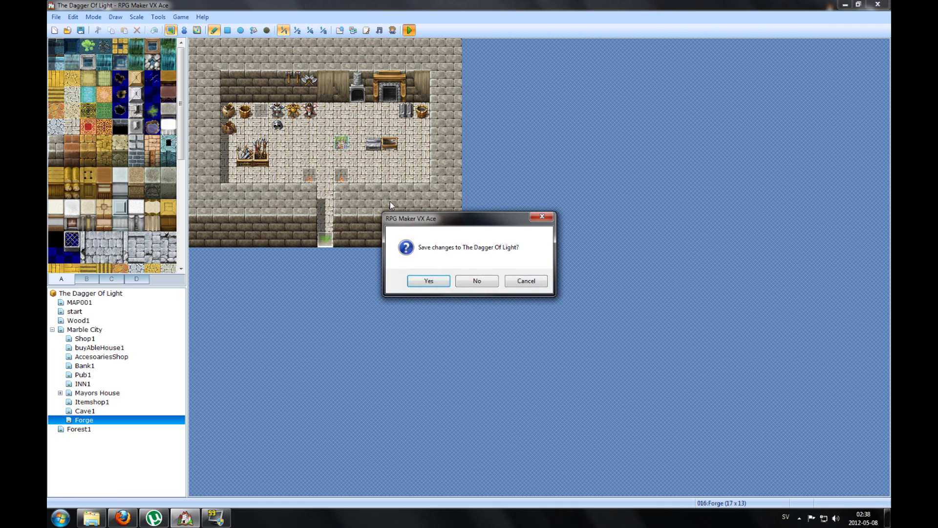
pyautogui.click(428, 282)
pyautogui.press('Up')
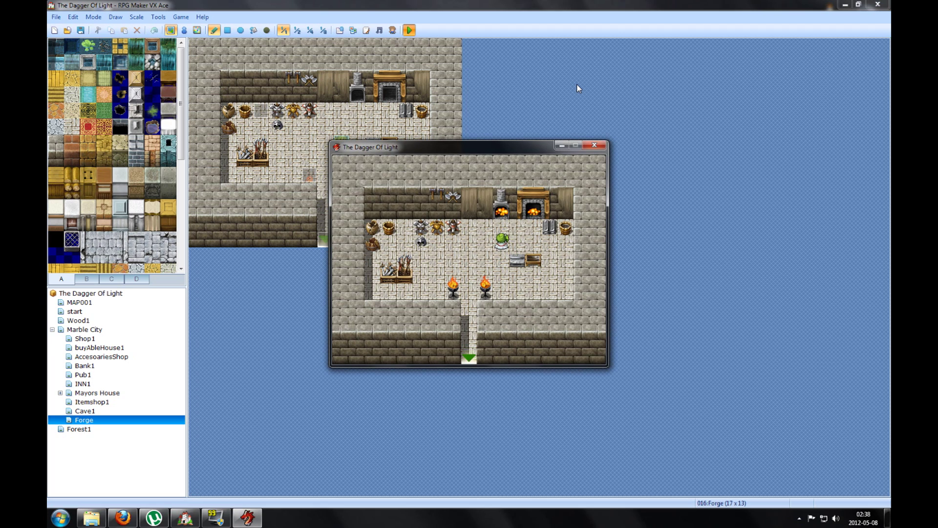
pyautogui.press('Right')
pyautogui.press('Up')
pyautogui.press('Return')
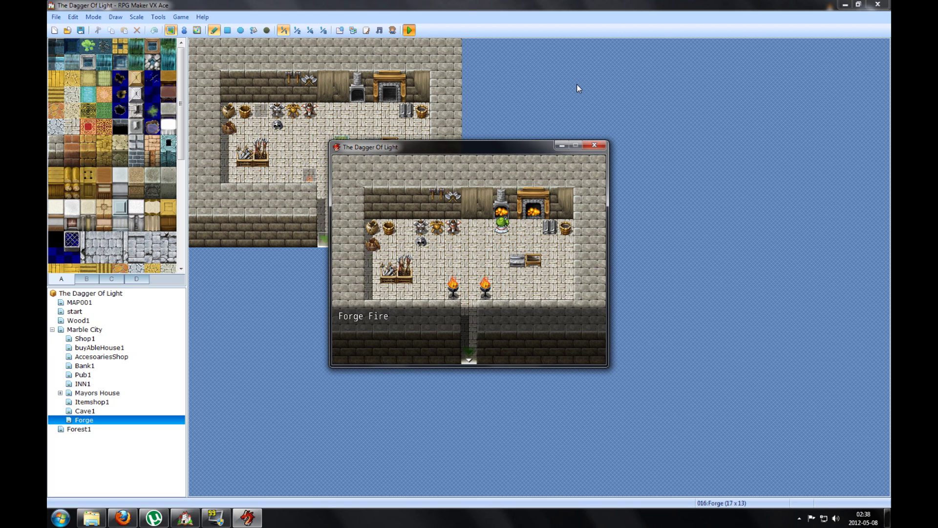
pyautogui.press('Return')
# Walk the character to the large fireplace in the forge, examine it and dismiss its text.
pyautogui.press('Right')
pyautogui.press('Right')
pyautogui.press('Up')
pyautogui.press('Return')
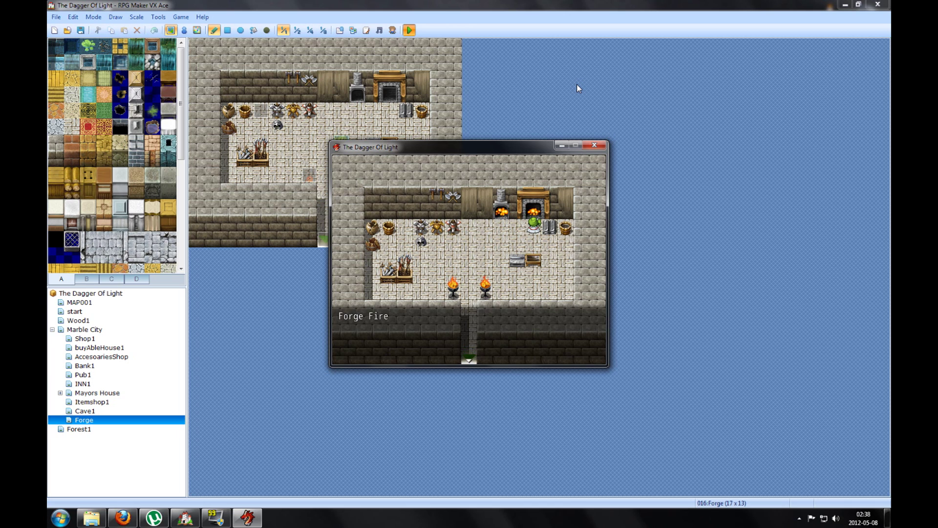
pyautogui.press('Return')
# Walk the character over to the anvil and back in the playtest, and close the game.
pyautogui.press('Down')
pyautogui.press('Left')
pyautogui.press('Left')
pyautogui.press('Left')
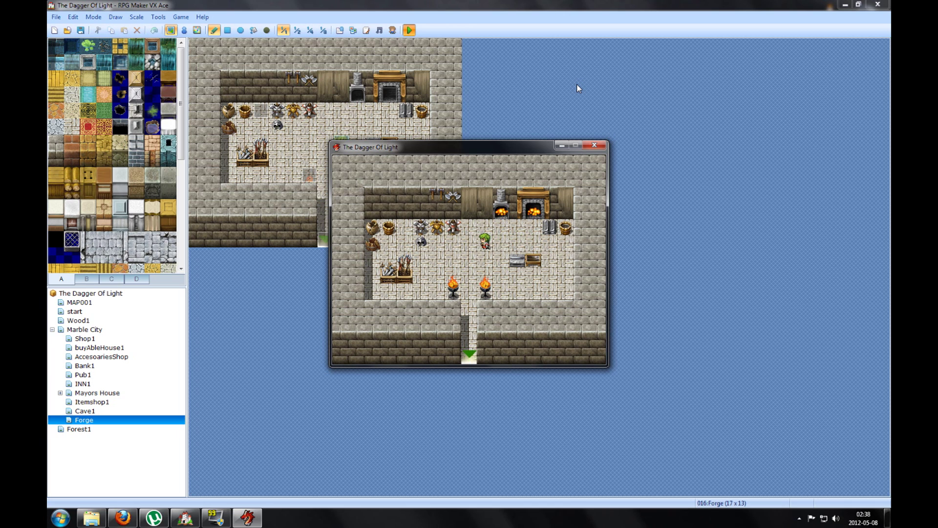
pyautogui.press('Right')
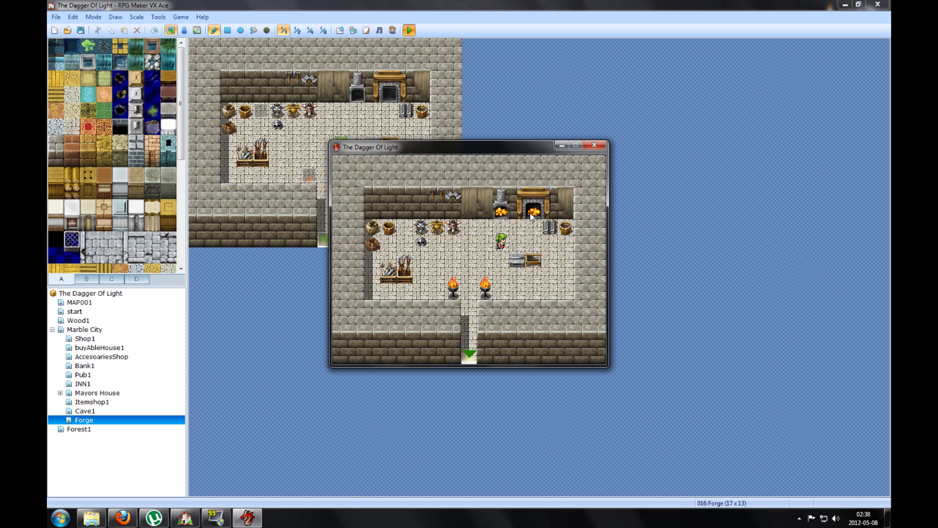
pyautogui.press('Right')
pyautogui.press('Down')
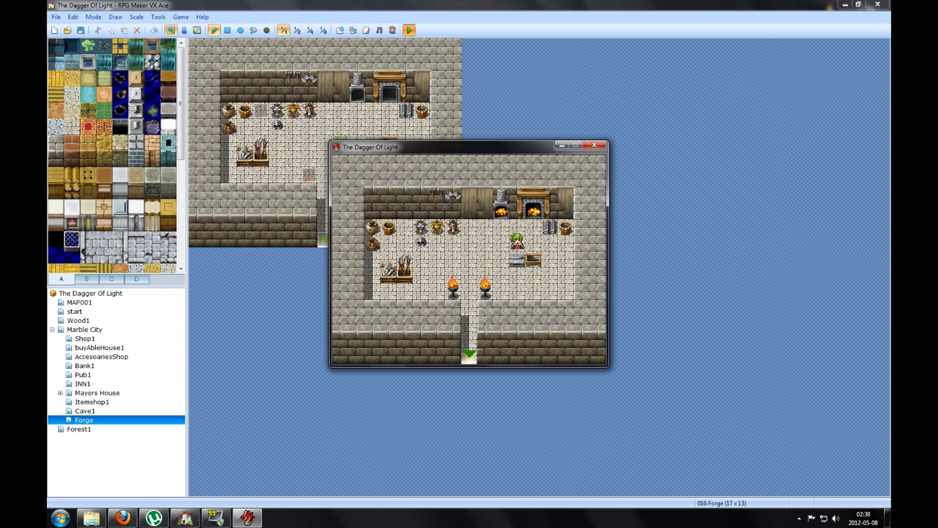
pyautogui.press('Right')
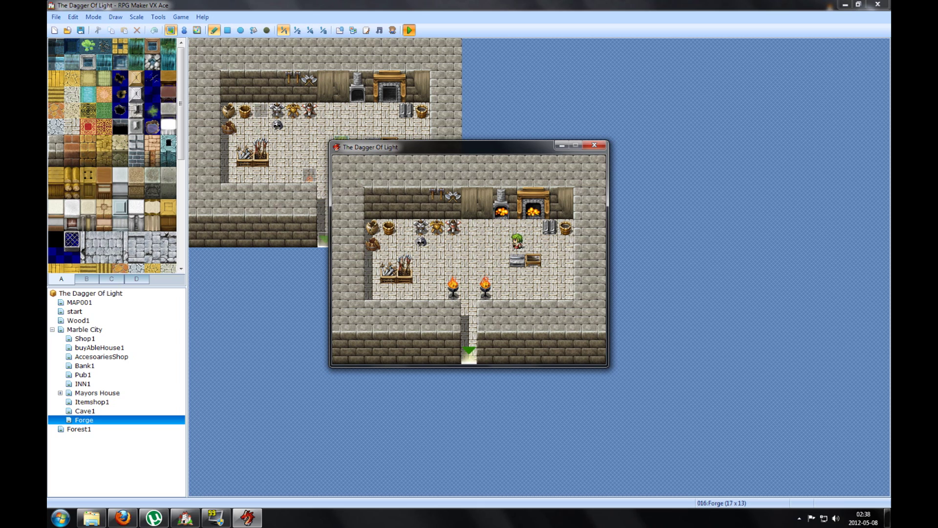
pyautogui.press('Down')
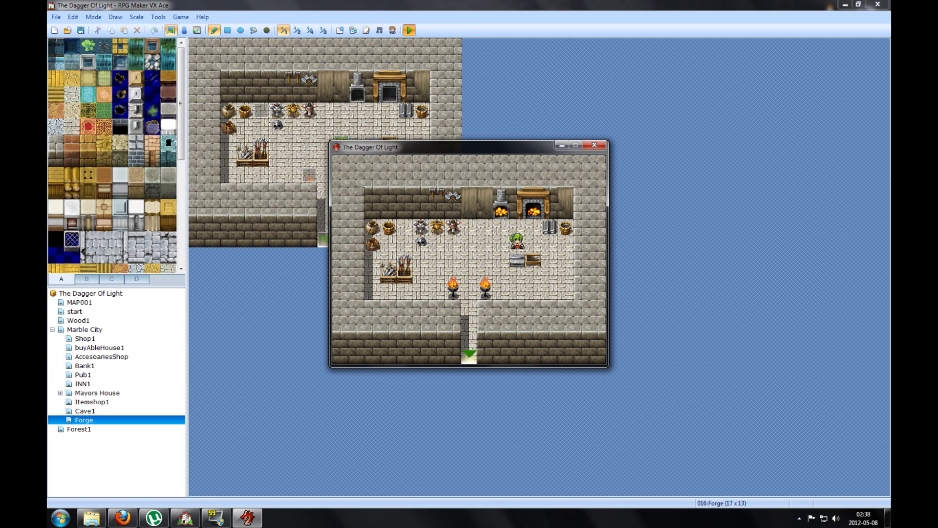
pyautogui.press('Left')
pyautogui.press('Left')
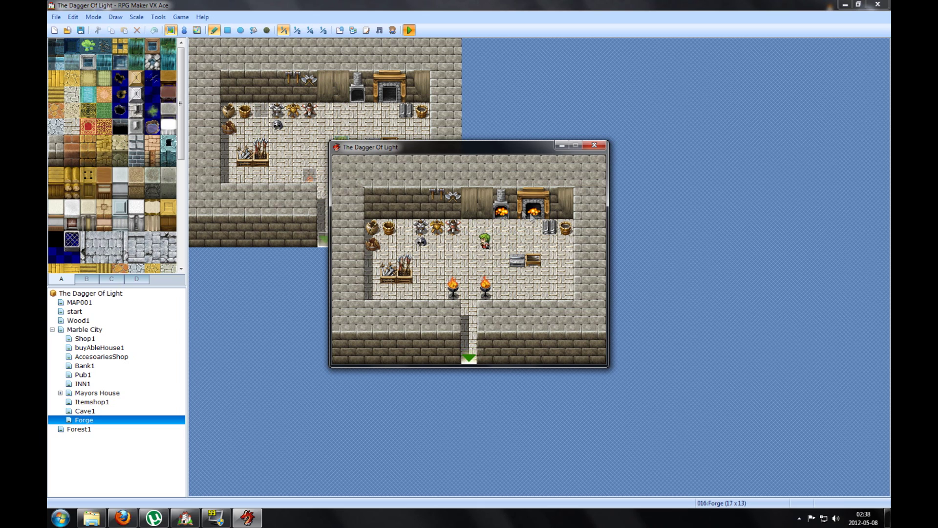
pyautogui.click(595, 145)
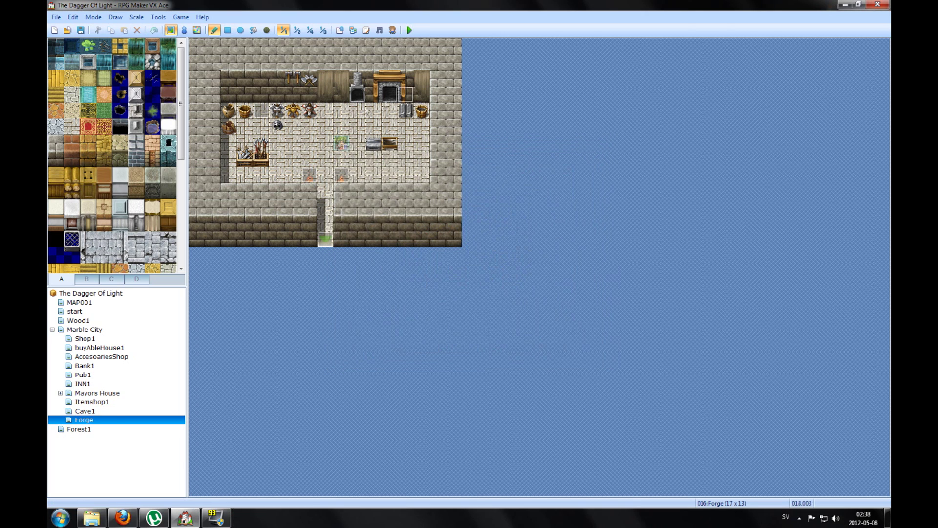
# Create an event at tile 011,005 of the Forge map with the white-moustached, red-headband character from Actor2 as its graphic.
pyautogui.click(184, 30)
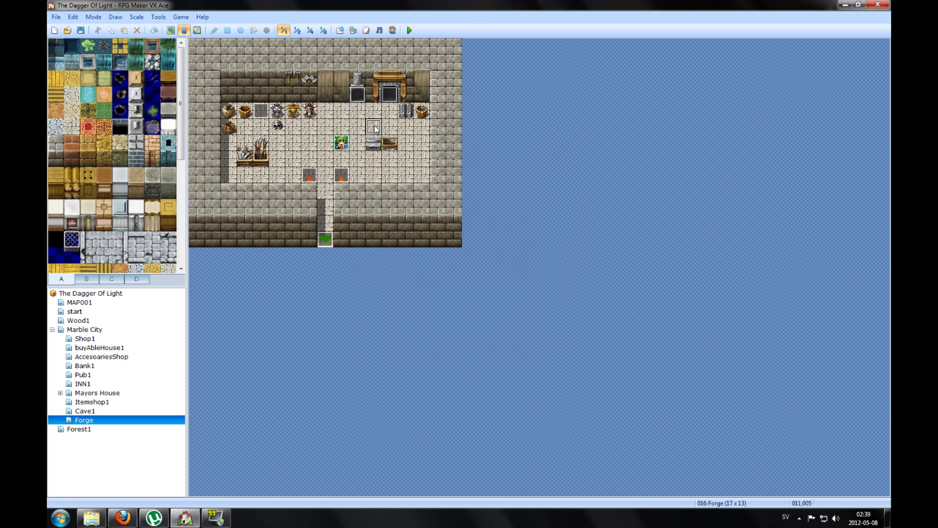
pyautogui.doubleClick(373, 127)
pyautogui.moveTo(347, 94); pyautogui.dragTo(571, 51)
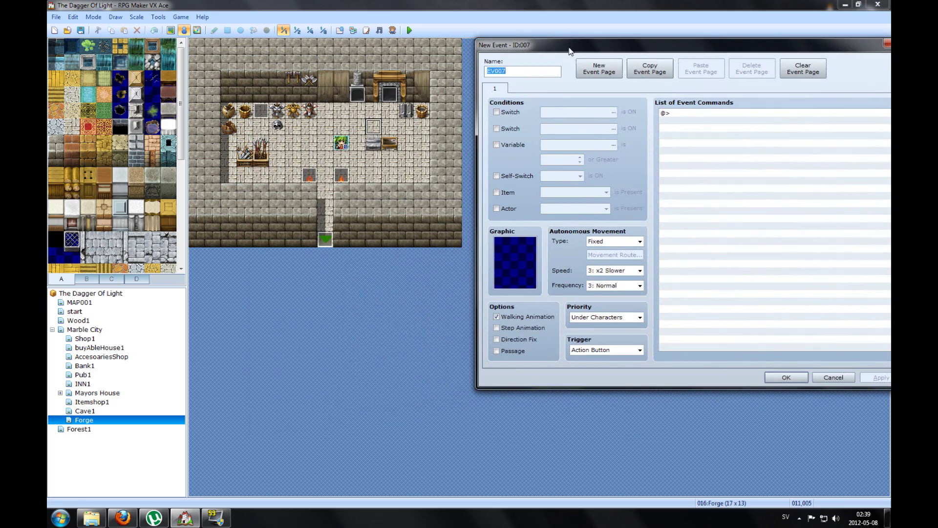
pyautogui.doubleClick(523, 249)
pyautogui.click(566, 247)
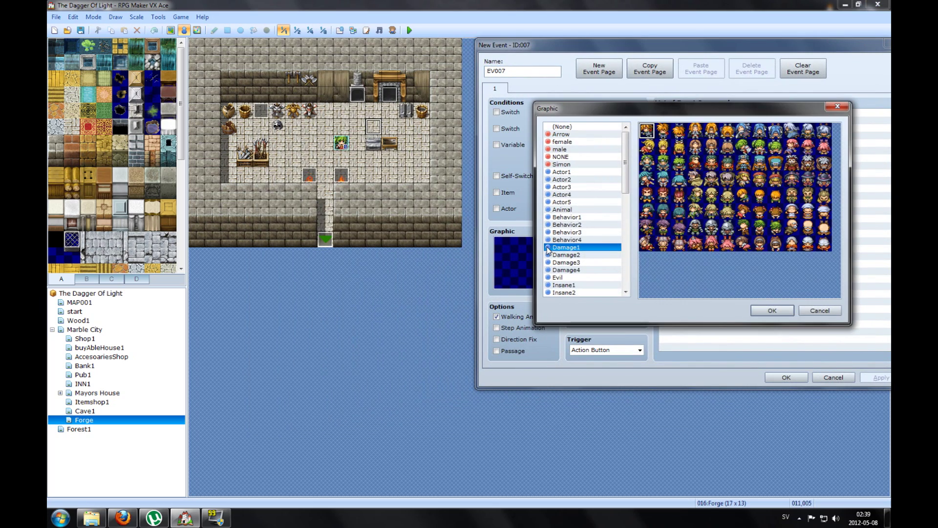
pyautogui.click(566, 179)
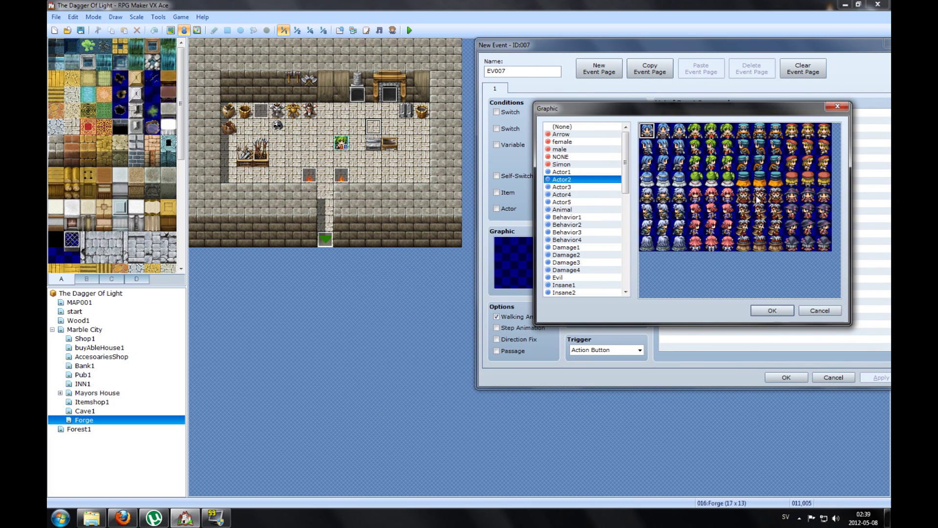
pyautogui.doubleClick(757, 199)
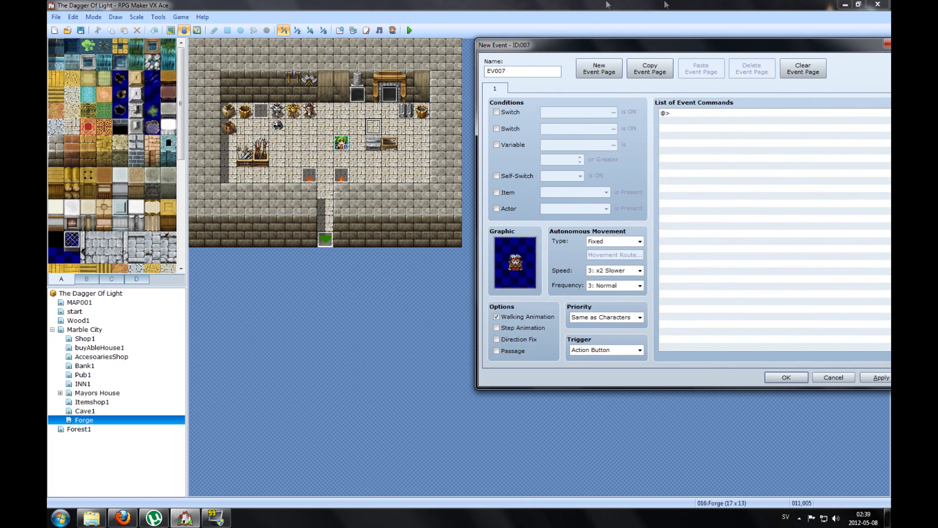
pyautogui.press('Return')
# Start a Variable Operation in the new blacksmith event and name its variable 0001 "Iron inventory".
pyautogui.press('Return')
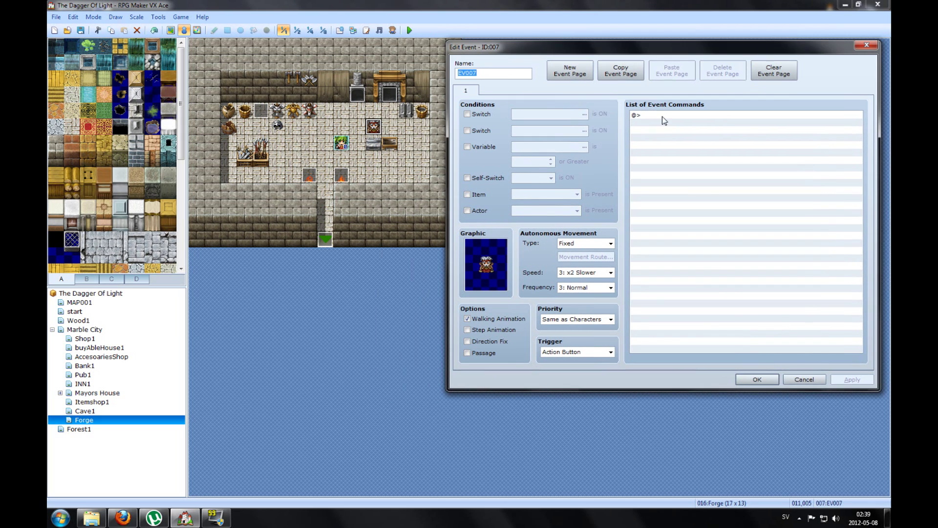
pyautogui.doubleClick(661, 115)
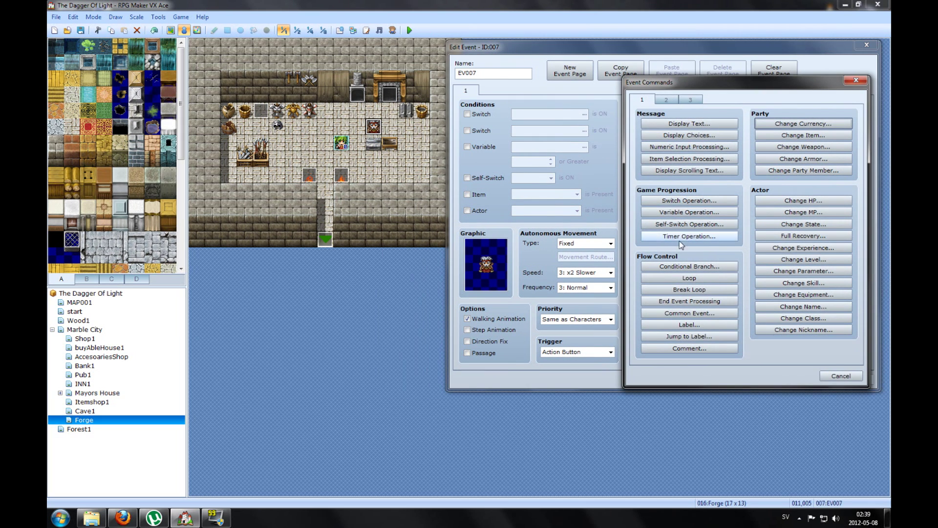
pyautogui.moveTo(691, 80); pyautogui.dragTo(445, 49)
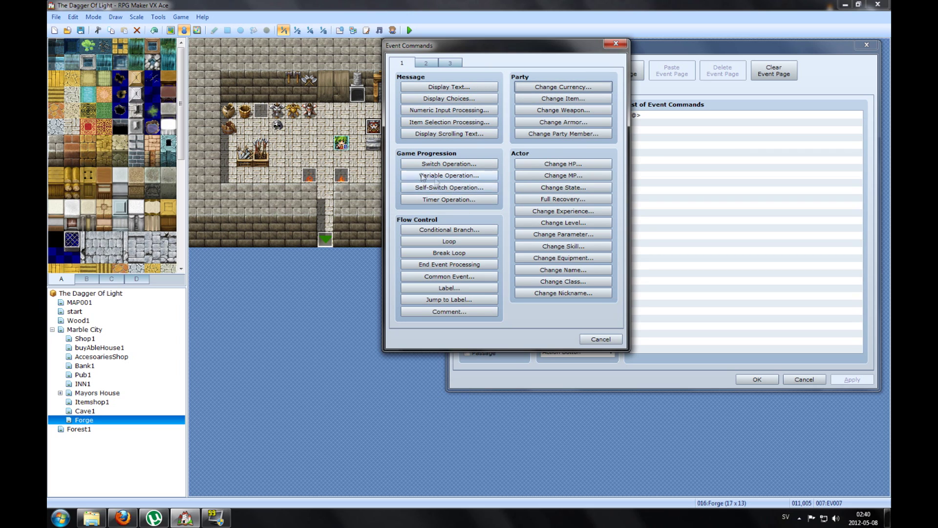
pyautogui.click(464, 177)
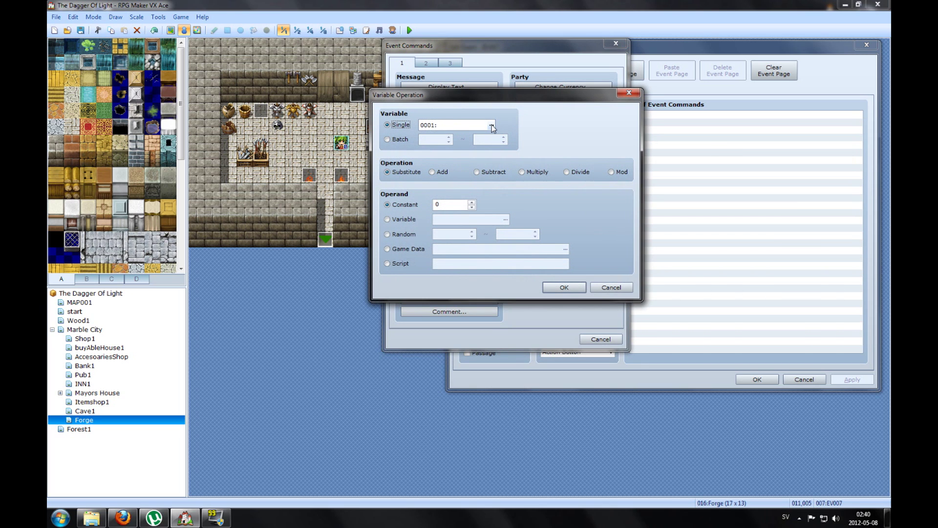
pyautogui.click(491, 126)
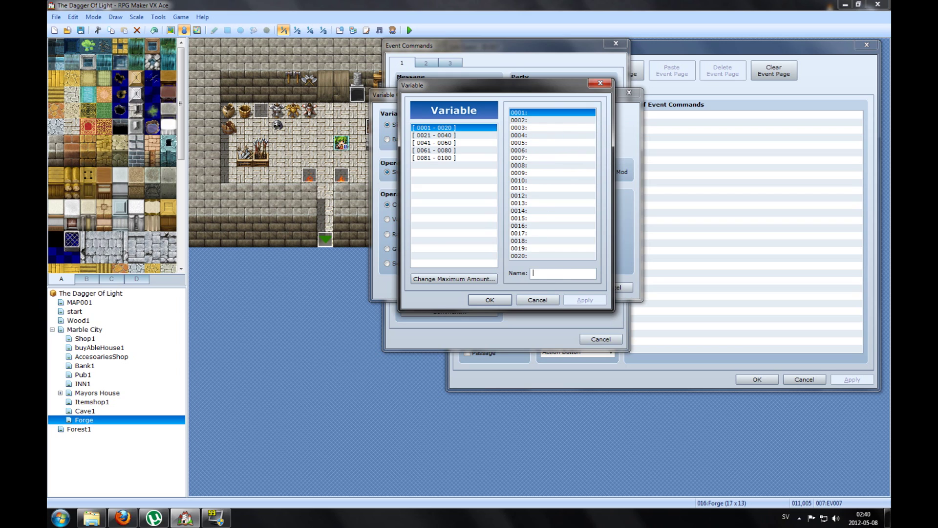
pyautogui.write('Iron inventory')
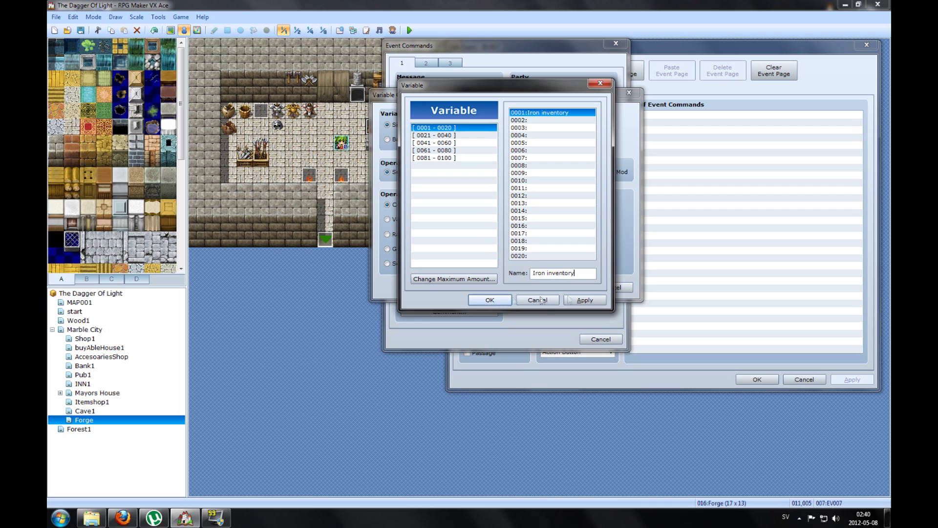
pyautogui.click(584, 303)
pyautogui.click(490, 300)
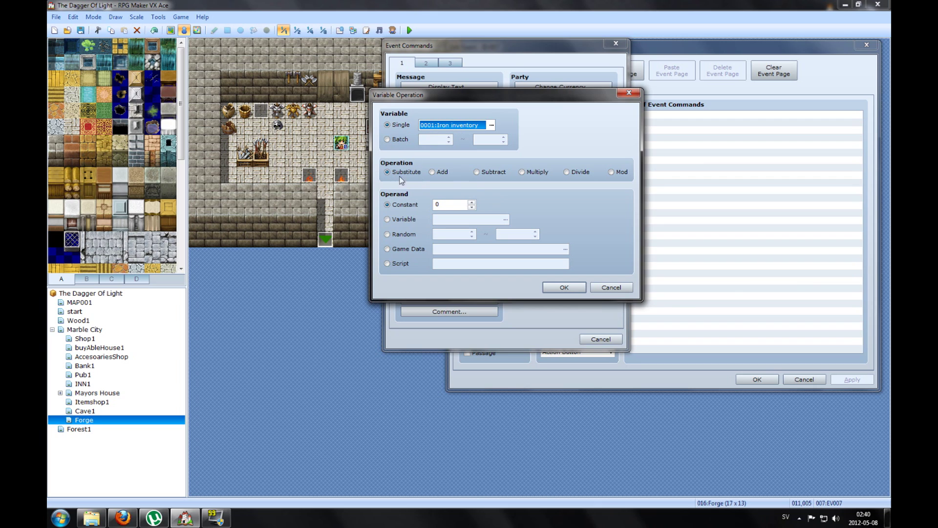
# Set the variable operation's operand to game data for the item 020:Iron and add it to the event.
pyautogui.click(388, 249)
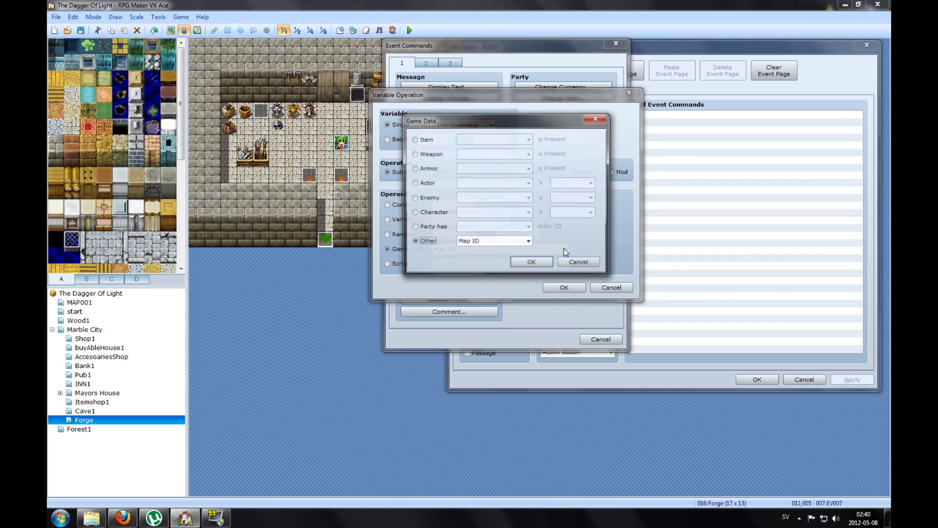
pyautogui.click(415, 140)
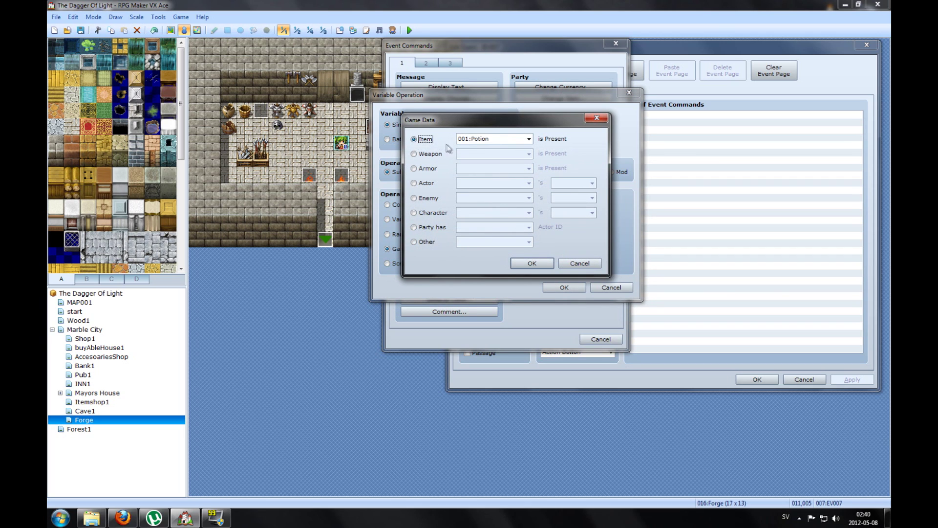
pyautogui.click(510, 138)
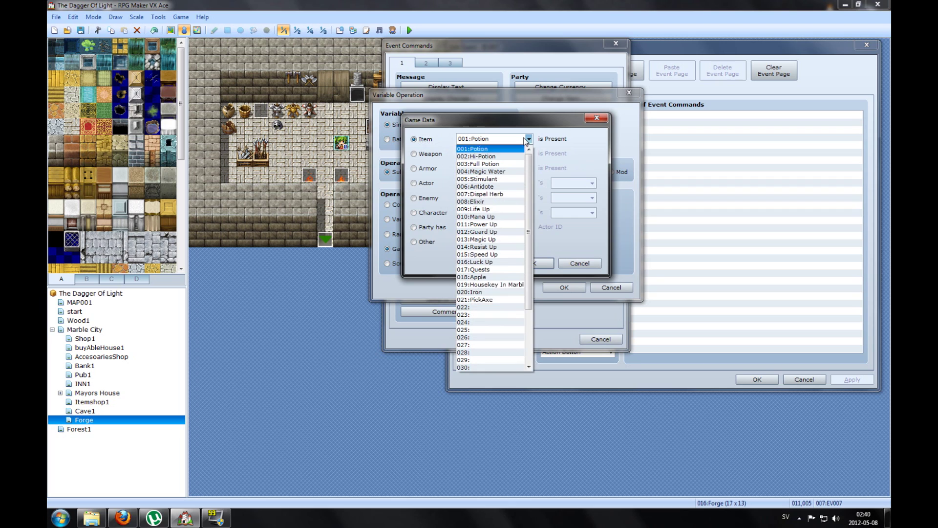
pyautogui.click(481, 292)
pyautogui.click(529, 262)
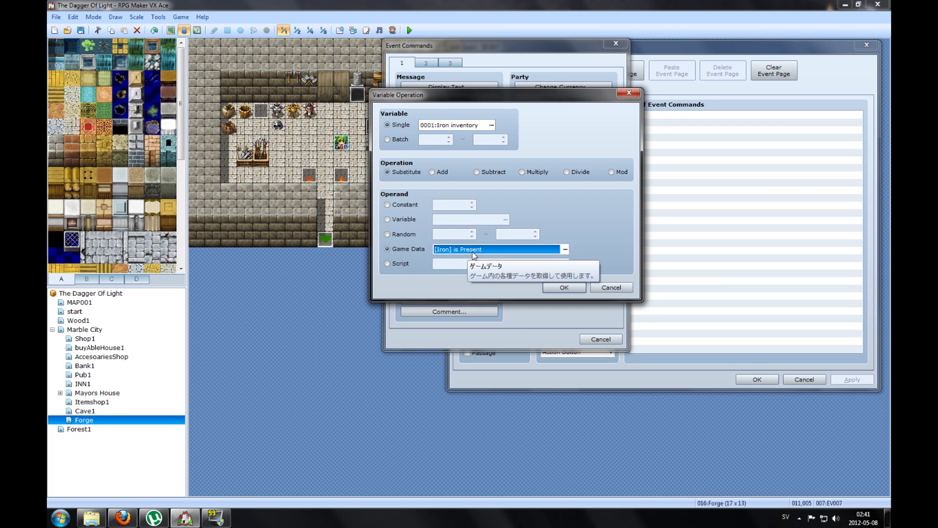
pyautogui.click(564, 287)
# Add a Display Text command reading "What do you want?" with the moustached blacksmith's face from Actor2.
pyautogui.moveTo(597, 51); pyautogui.dragTo(521, 43)
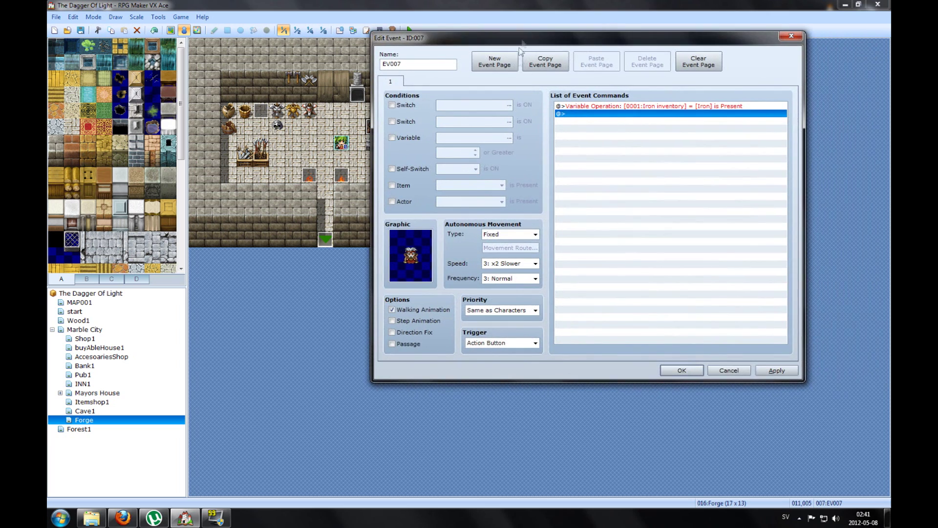
pyautogui.doubleClick(577, 116)
pyautogui.click(593, 115)
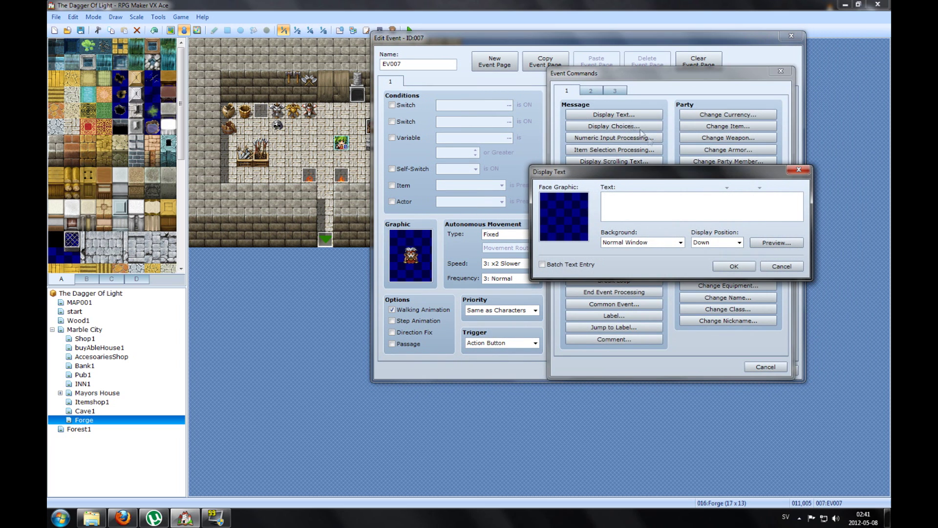
pyautogui.doubleClick(568, 203)
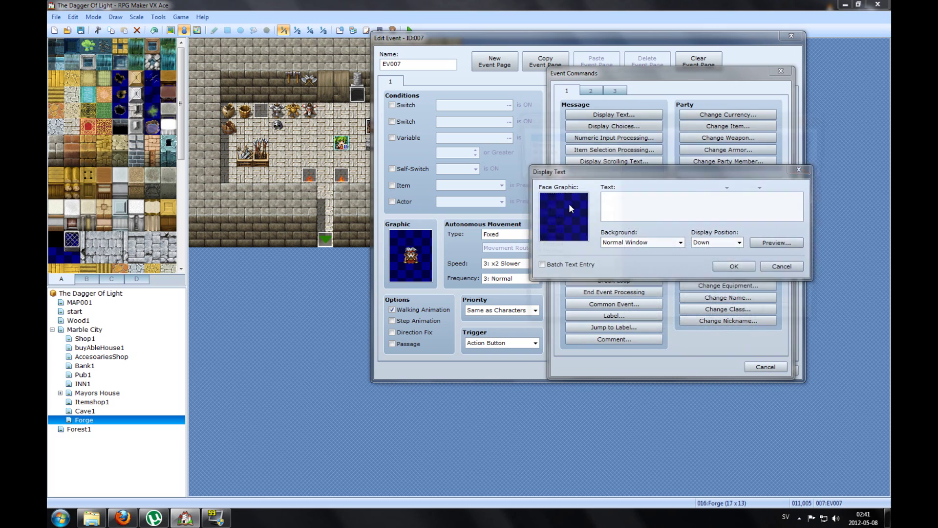
pyautogui.click(539, 180)
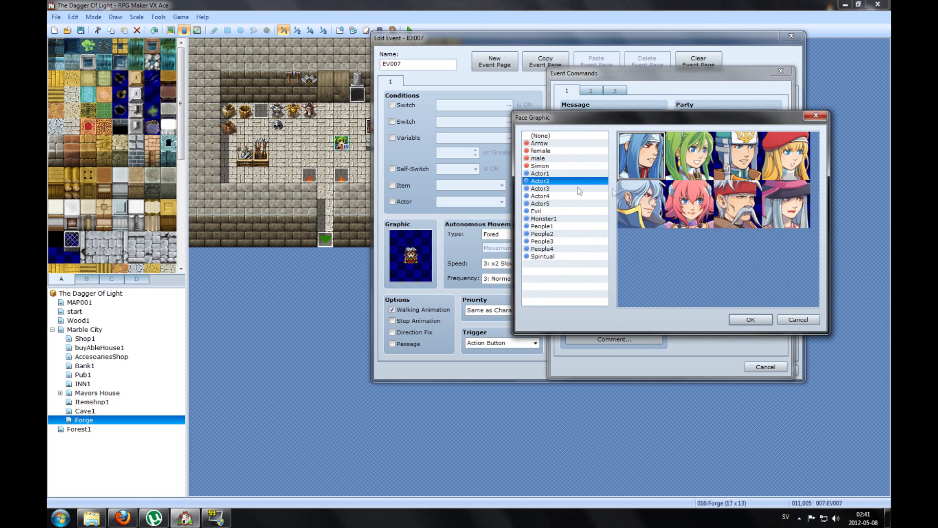
pyautogui.doubleClick(738, 204)
pyautogui.write('What d')
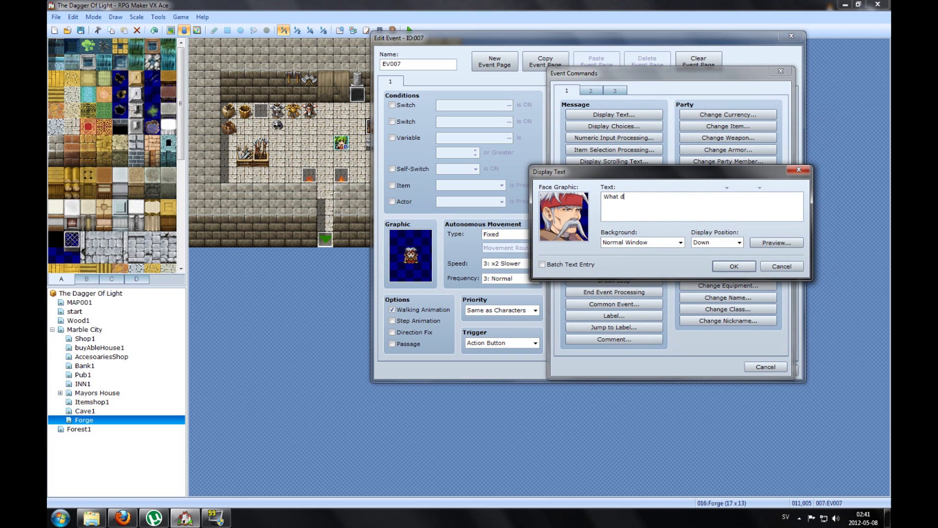
pyautogui.write('o you want?')
pyautogui.click(734, 267)
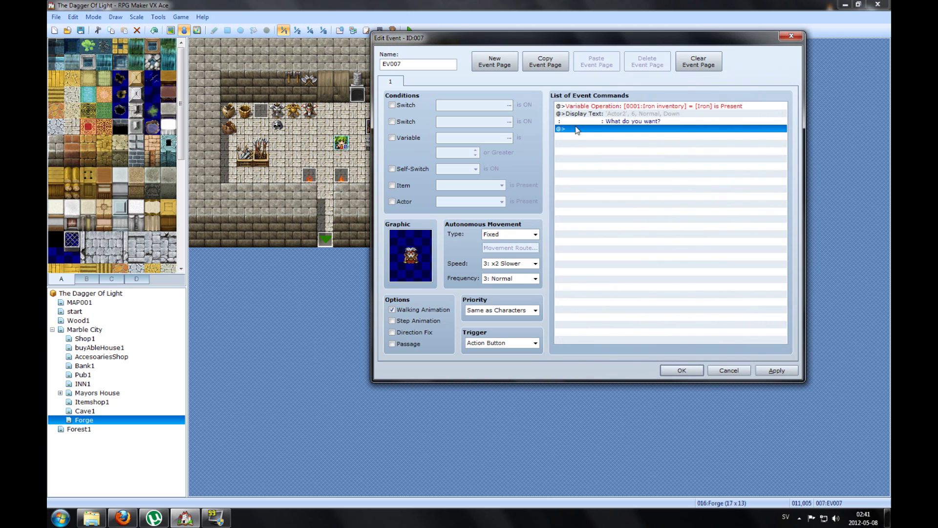
# Add a Display Choices command with the options "Forge me a weapon" and "nothing" after the greeting.
pyautogui.doubleClick(577, 130)
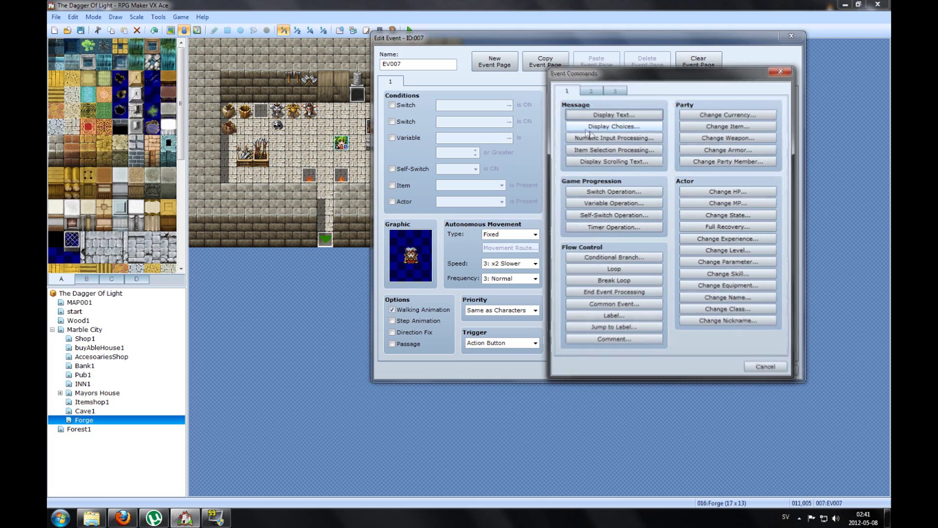
pyautogui.click(630, 127)
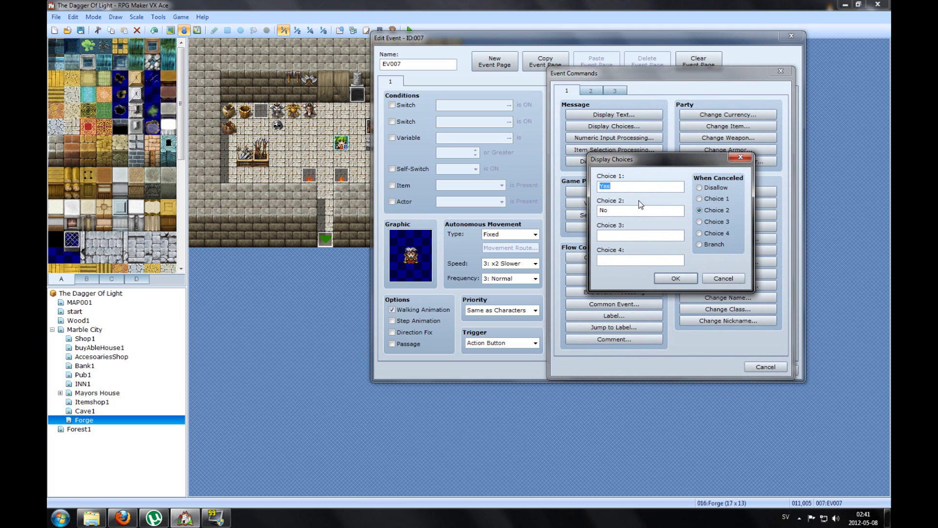
pyautogui.write('Fo')
pyautogui.moveTo(658, 187); pyautogui.dragTo(599, 186)
pyautogui.press('Tab')
pyautogui.write('nothing')
pyautogui.click(673, 279)
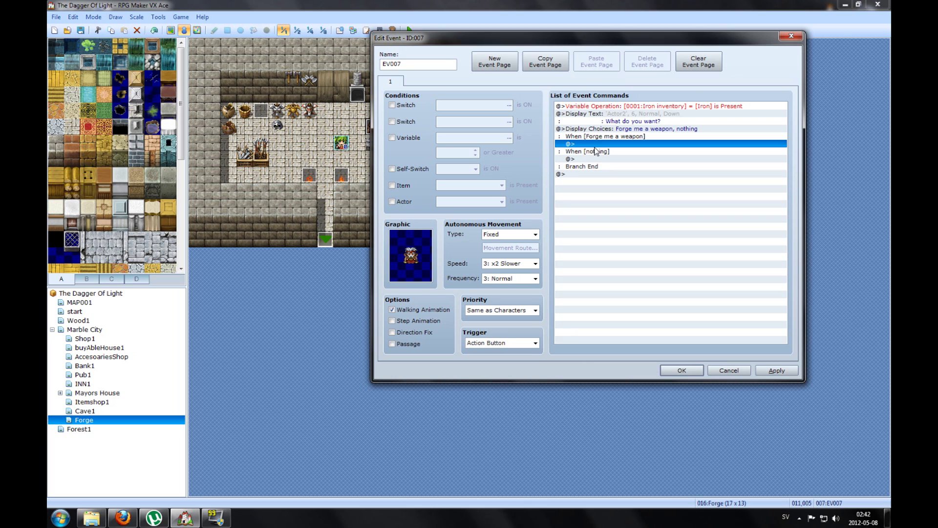
# In the "Forge me a weapon" branch, add the text "what weapon would you like me to forge?" with the blacksmith's Actor2 face.
pyautogui.doubleClick(588, 144)
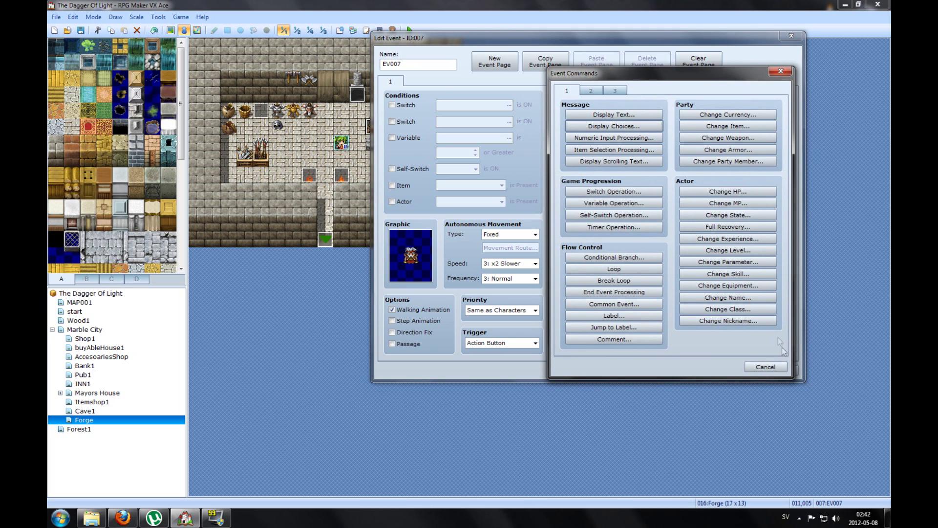
pyautogui.click(614, 114)
pyautogui.write('what ')
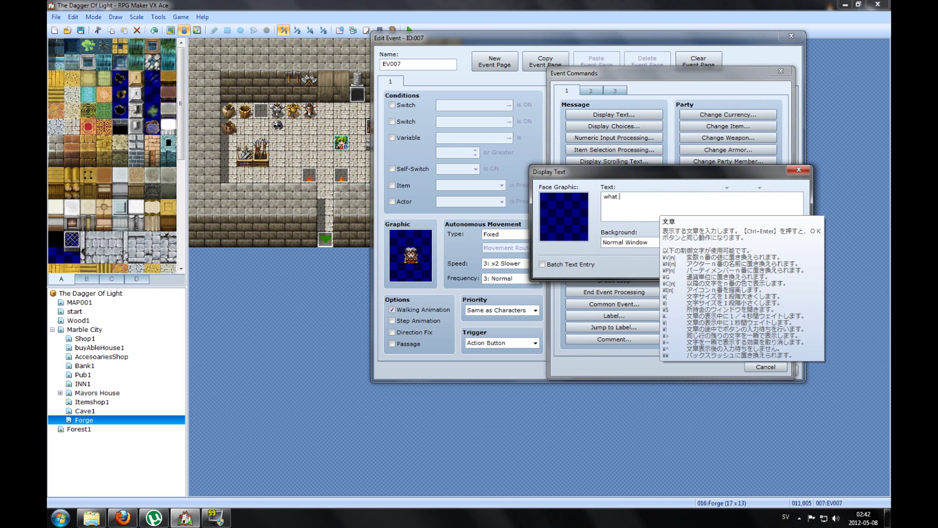
pyautogui.write('weapon would you like me to')
pyautogui.doubleClick(577, 209)
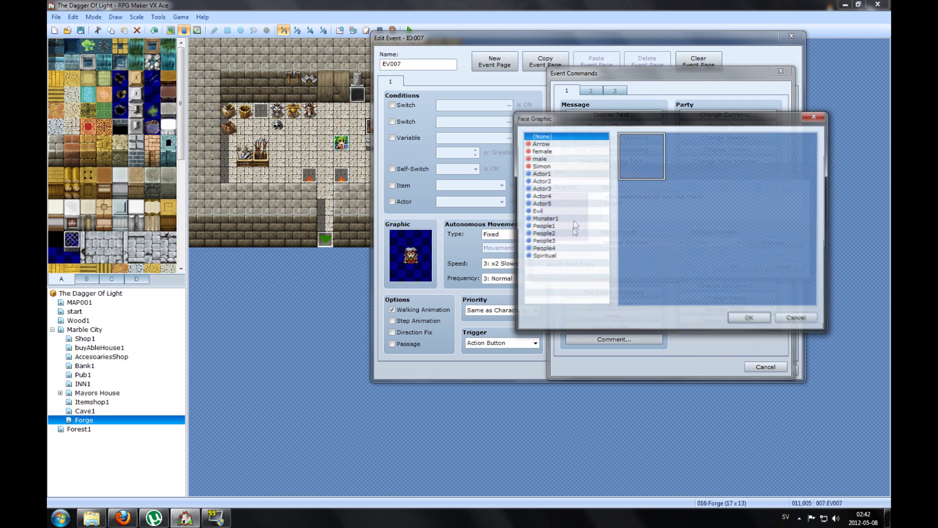
pyautogui.click(549, 233)
pyautogui.click(542, 180)
pyautogui.doubleClick(745, 203)
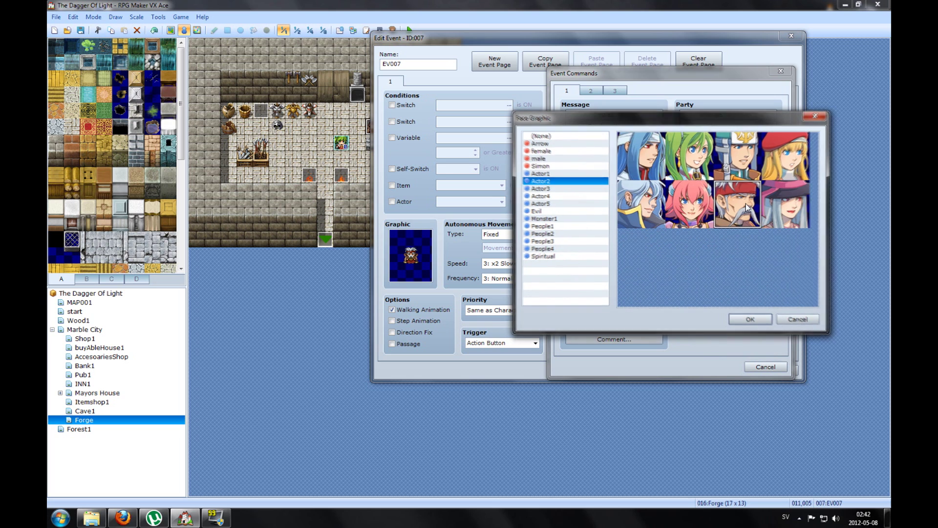
pyautogui.click(734, 265)
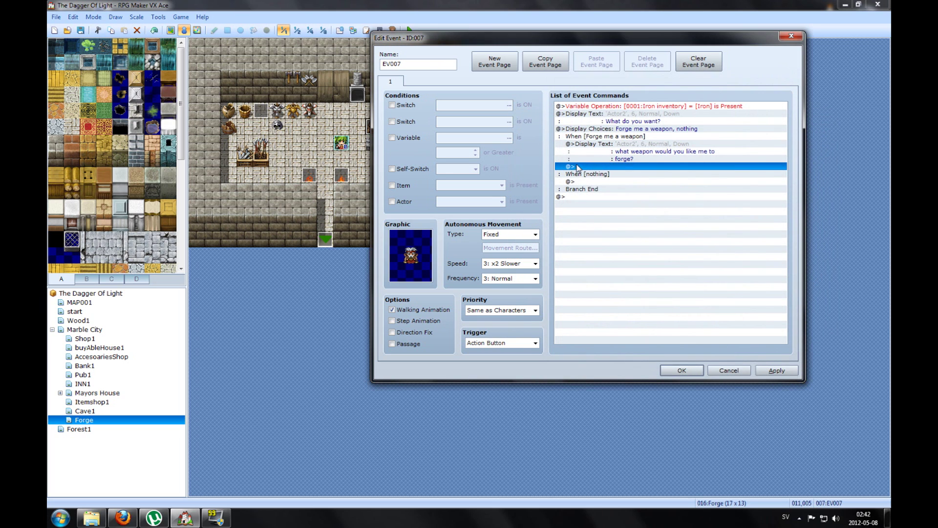
pyautogui.doubleClick(578, 167)
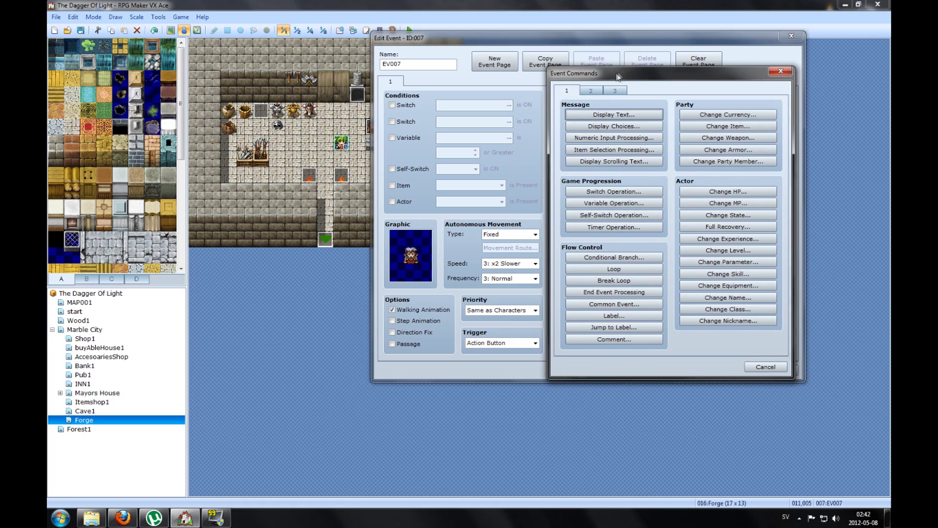
pyautogui.moveTo(618, 76); pyautogui.dragTo(361, 51)
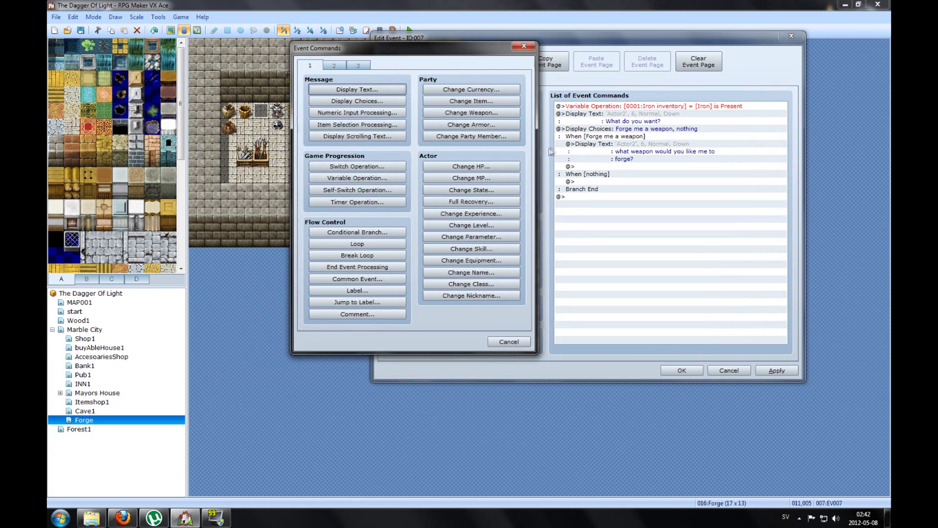
pyautogui.click(517, 339)
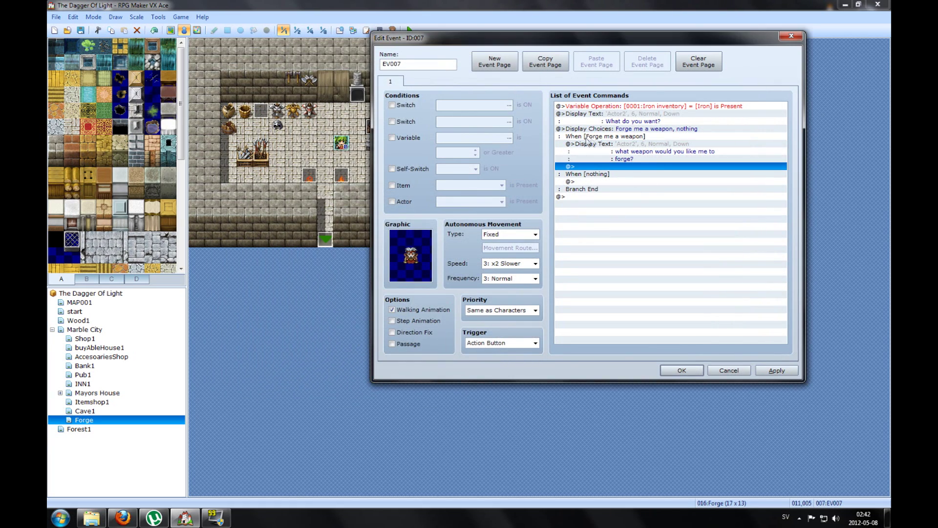
# Start a Display Choices command below the blacksmith's weapon question with "Heavy iron sword", "dagger" and "bow" as the first three choices.
pyautogui.doubleClick(608, 166)
pyautogui.moveTo(630, 71); pyautogui.dragTo(742, 57)
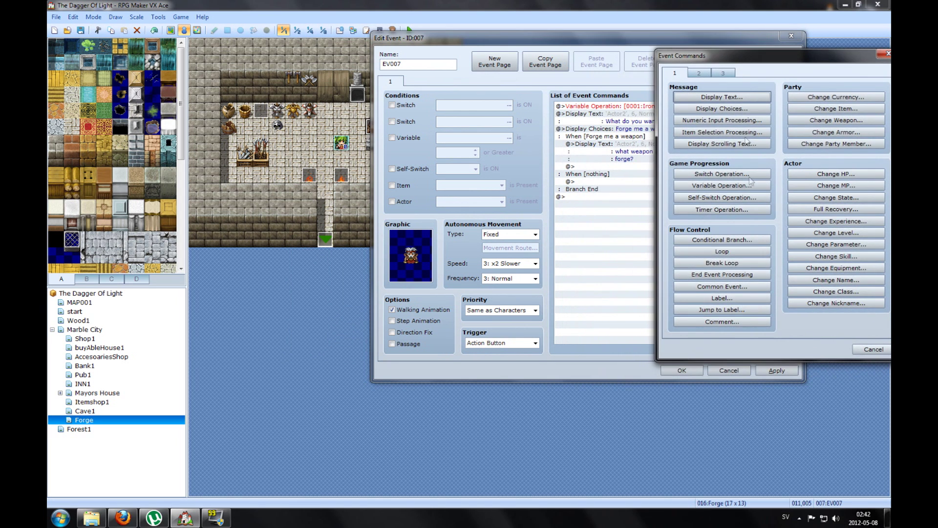
pyautogui.click(732, 112)
pyautogui.moveTo(743, 137); pyautogui.dragTo(673, 142)
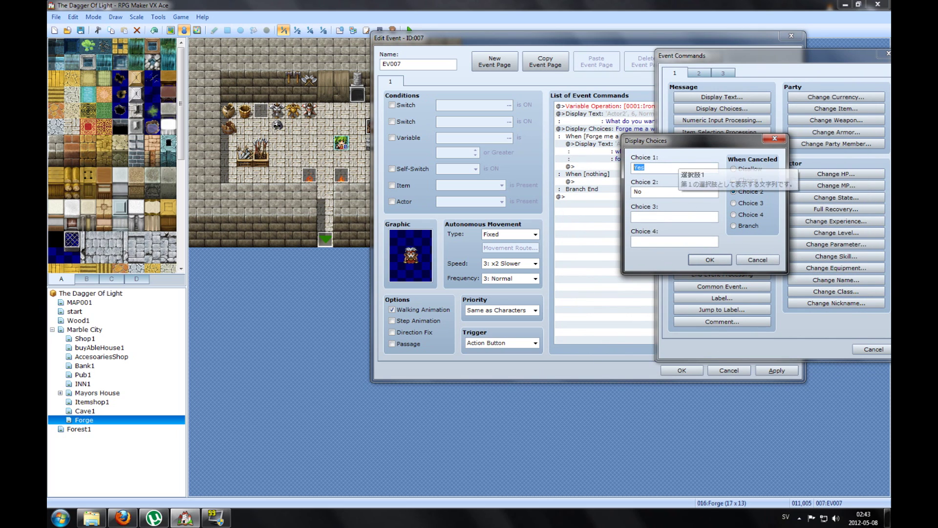
pyautogui.press('BackSpace')
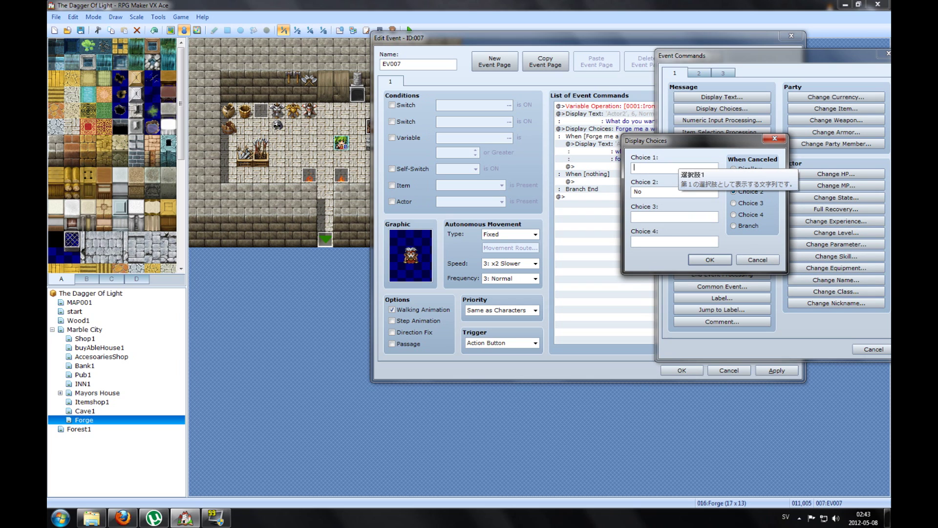
pyautogui.write('Heavy iron sword')
pyautogui.press('Tab')
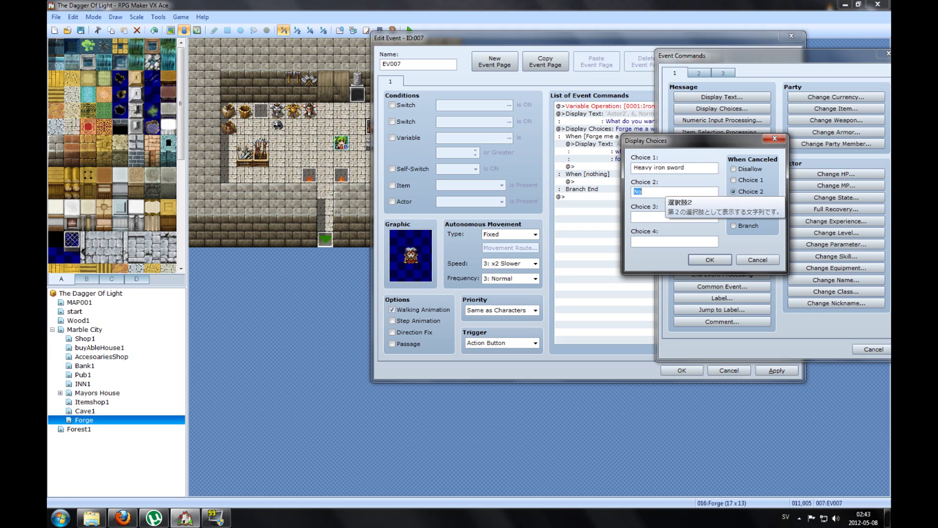
pyautogui.write('dagger')
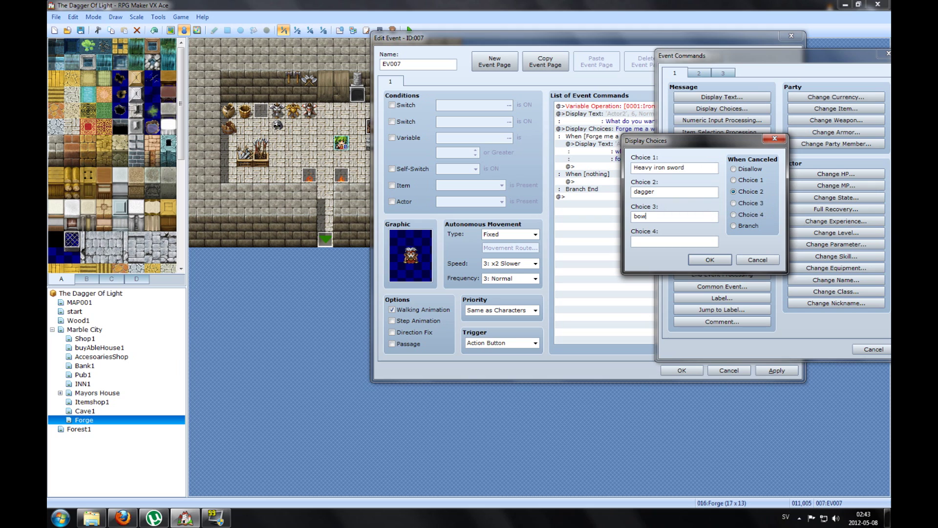
# Append the price "(10Iron) (500gold)" to the "Heavy iron sword" choice.
pyautogui.hotkey('shift', 'Tab')
pyautogui.press('End')
pyautogui.write('(10Iron) (500)g')
pyautogui.moveTo(718, 167)
pyautogui.mouseDown()
pyautogui.moveTo(635, 167)
pyautogui.moveTo(705, 168)
pyautogui.mouseUp()
pyautogui.click(705, 167)
pyautogui.press('End')
pyautogui.press('Left')
pyautogui.write('old')
pyautogui.press('Tab')
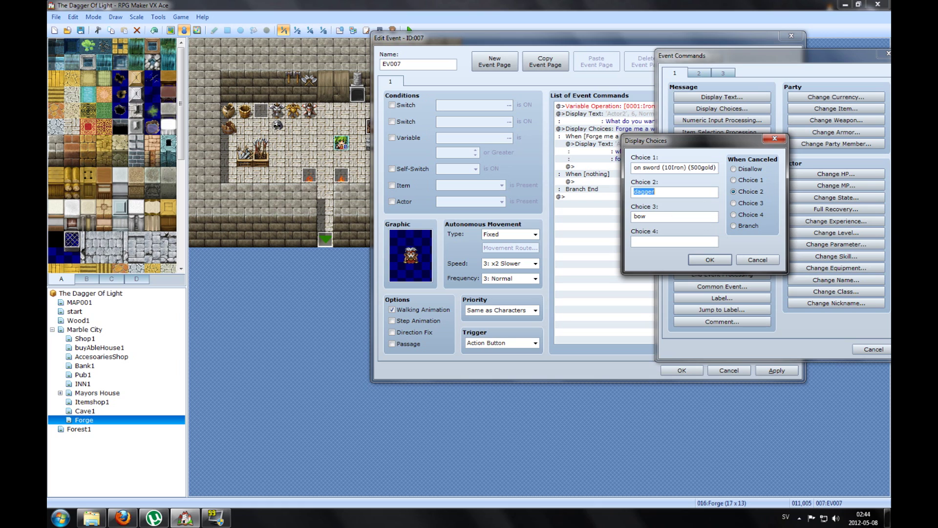
# Enter "quit" as the fourth choice, set cancelling to Choice 4, and add the choices to the event.
pyautogui.press('Tab')
pyautogui.press('Tab')
pyautogui.click(733, 215)
pyautogui.click(675, 241)
pyautogui.click(713, 263)
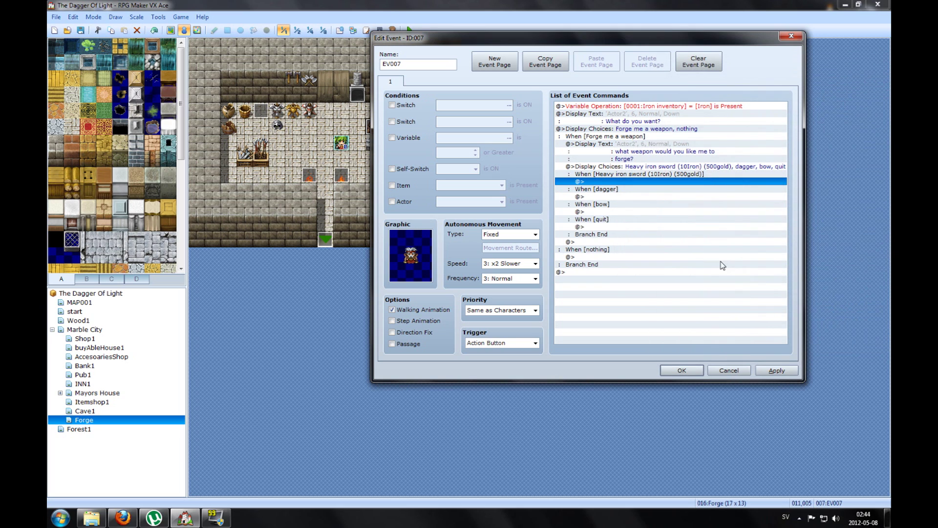
# In the heavy iron sword branch, add a conditional branch for variable 0001:Iron inventory being 10 or greater, with else handling.
pyautogui.doubleClick(593, 185)
pyautogui.moveTo(628, 77); pyautogui.dragTo(331, 35)
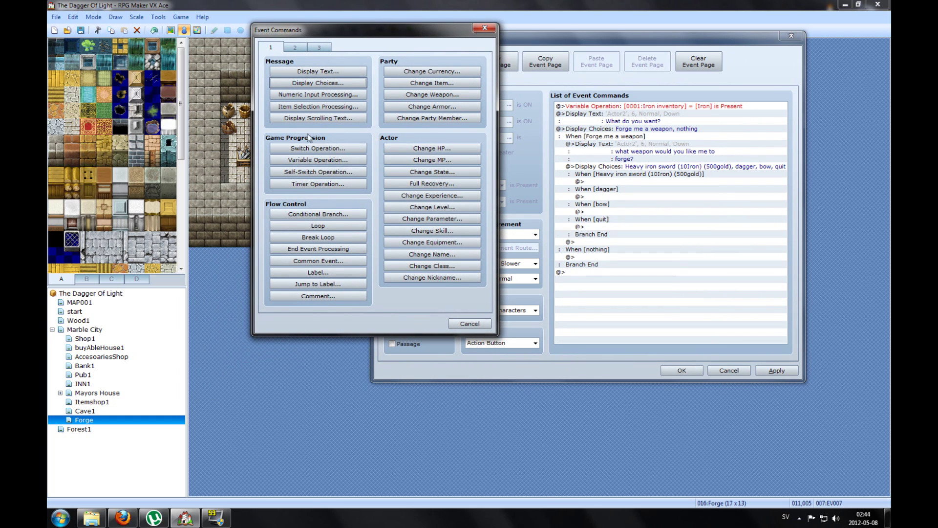
pyautogui.click(330, 218)
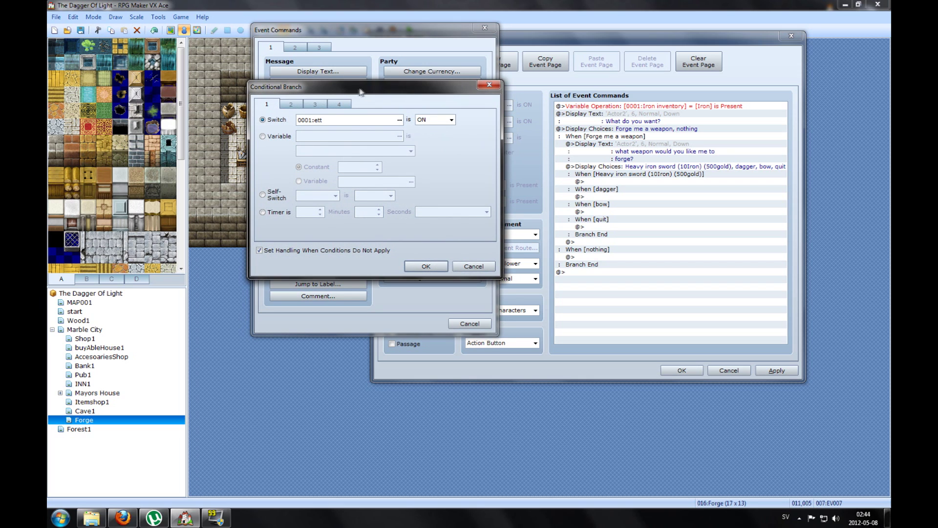
pyautogui.click(263, 136)
pyautogui.click(399, 136)
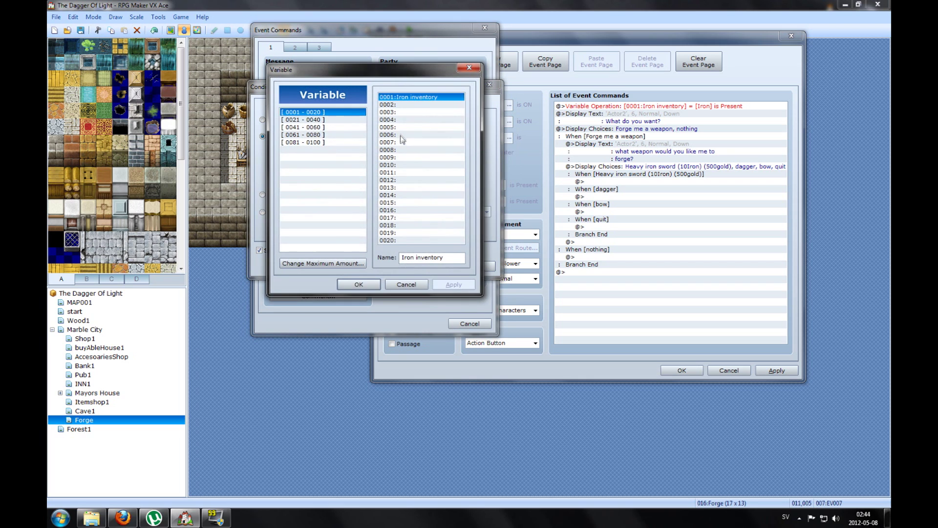
pyautogui.doubleClick(409, 98)
pyautogui.click(339, 151)
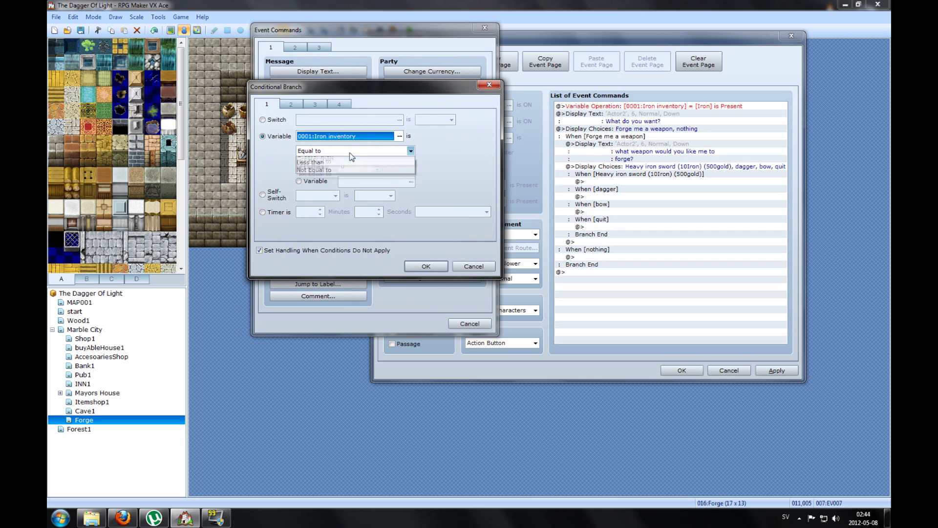
pyautogui.click(333, 169)
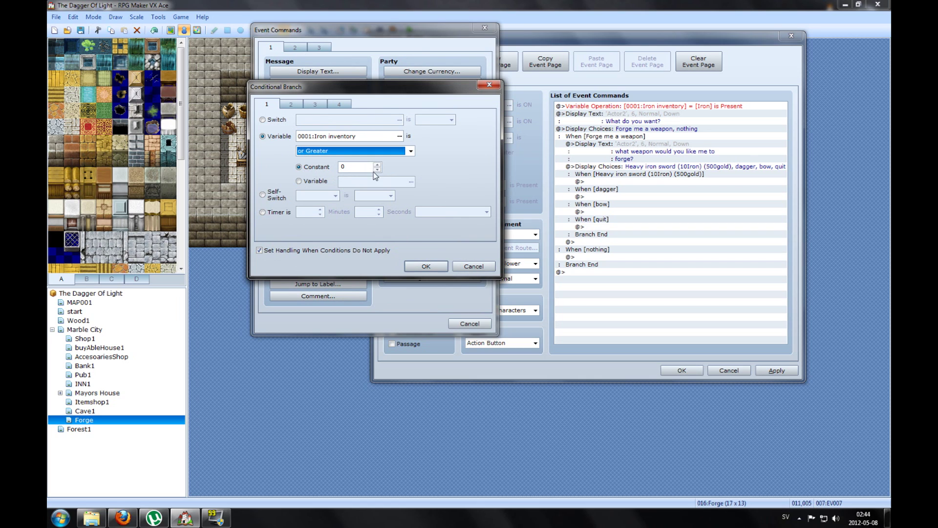
pyautogui.doubleClick(342, 167)
pyautogui.write('10')
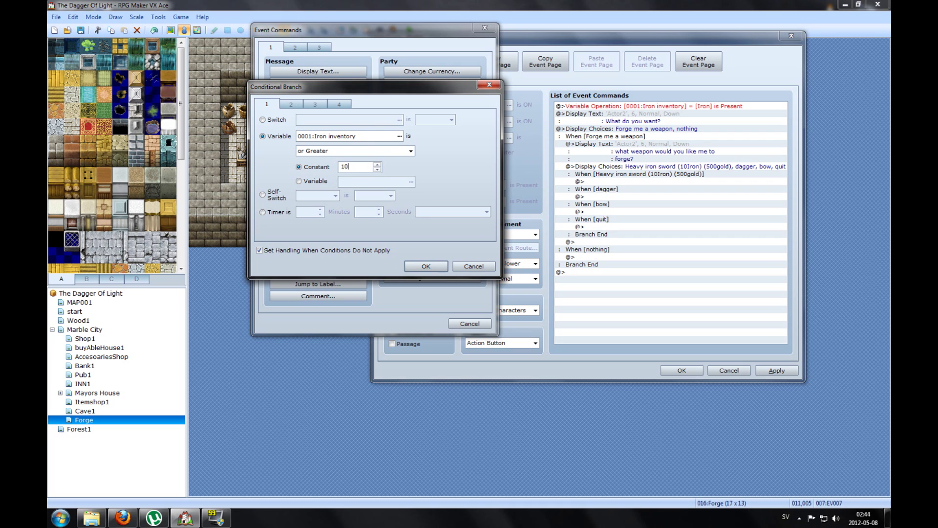
pyautogui.click(426, 266)
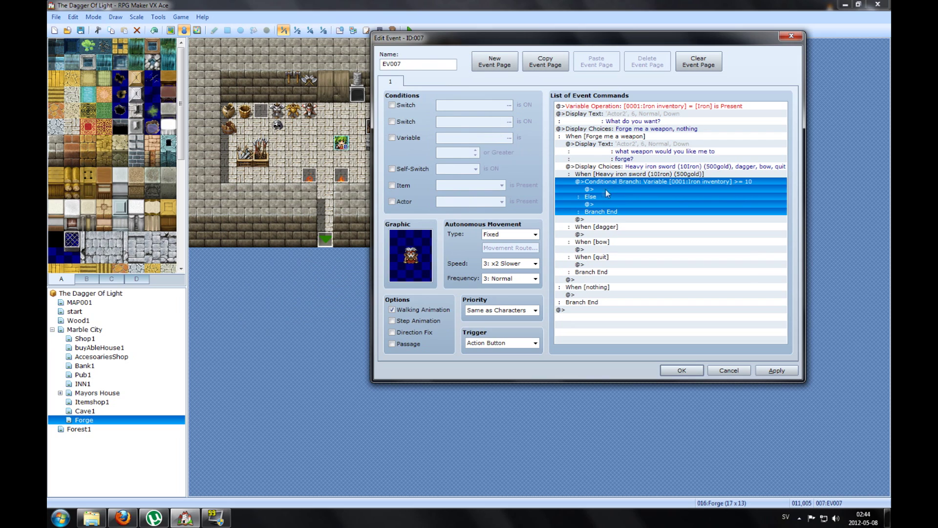
# Inside the iron condition, nest a conditional branch for currency of 500 or greater and start inserting a command in it.
pyautogui.click(605, 189)
pyautogui.click(657, 173)
pyautogui.click(635, 182)
pyautogui.doubleClick(598, 190)
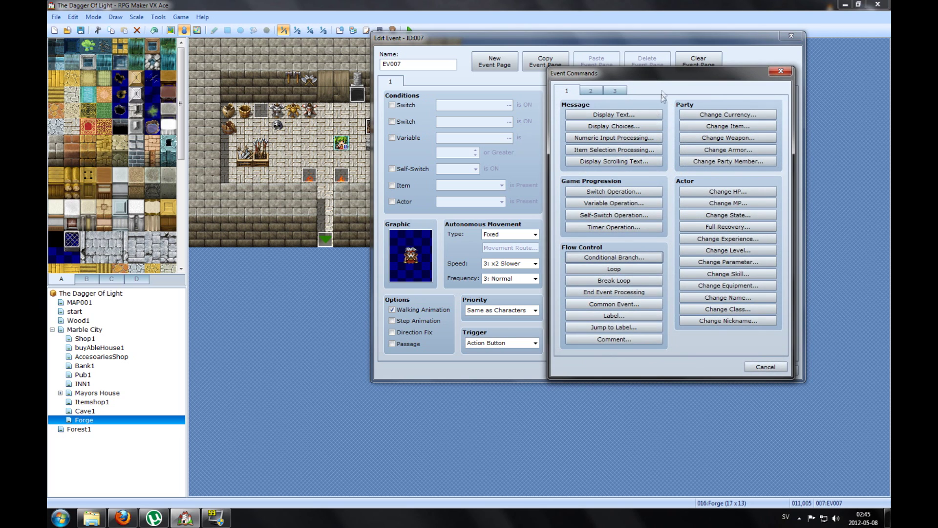
pyautogui.moveTo(661, 79); pyautogui.dragTo(357, 67)
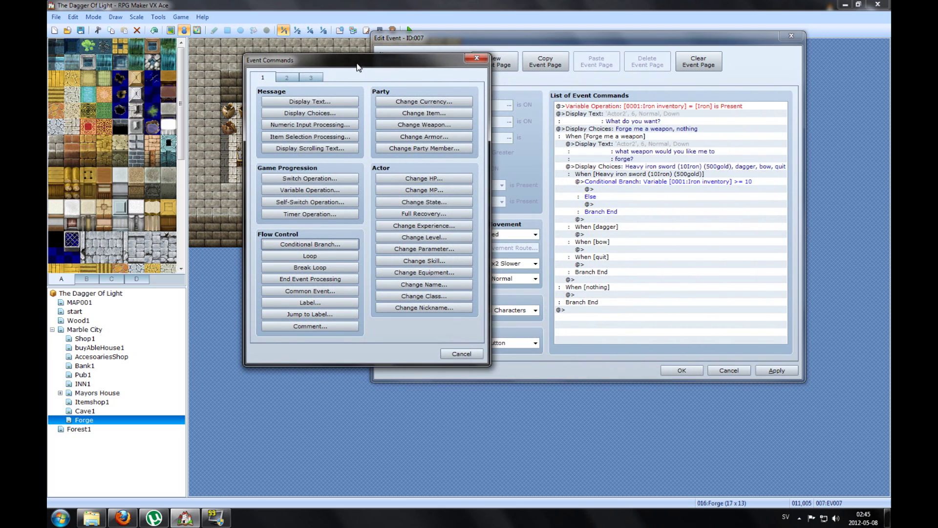
pyautogui.click(326, 244)
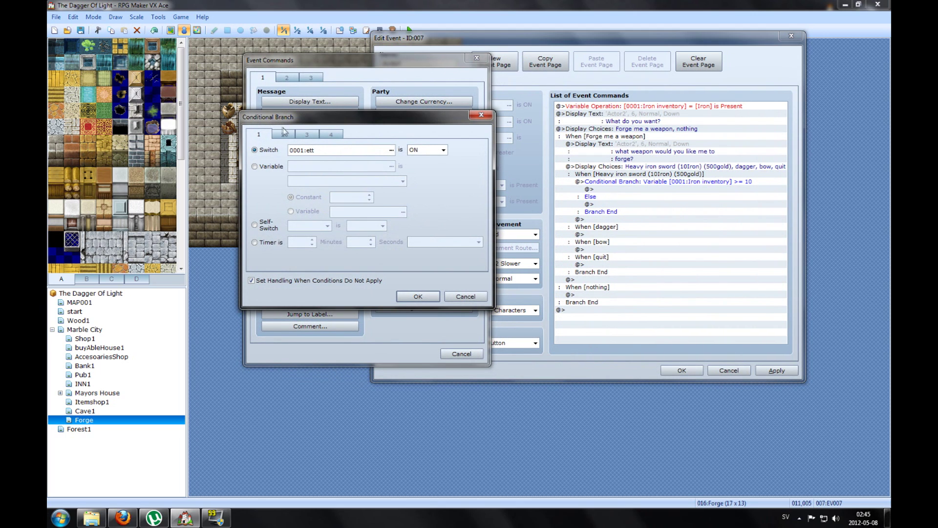
pyautogui.click(330, 134)
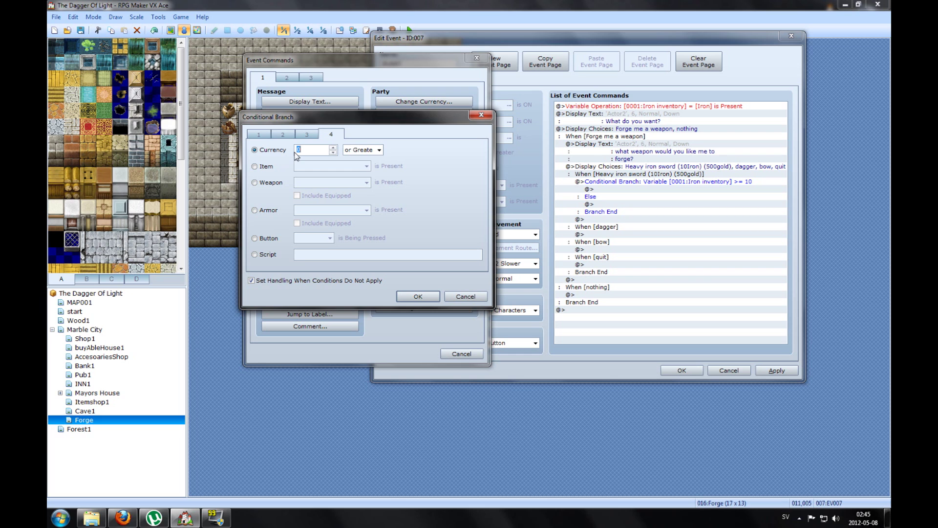
pyautogui.write('500')
pyautogui.click(417, 296)
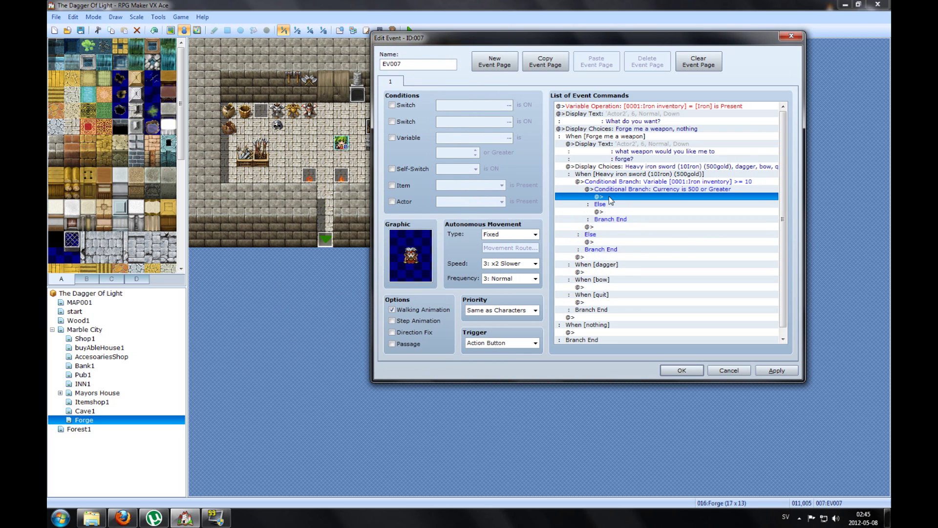
pyautogui.doubleClick(610, 200)
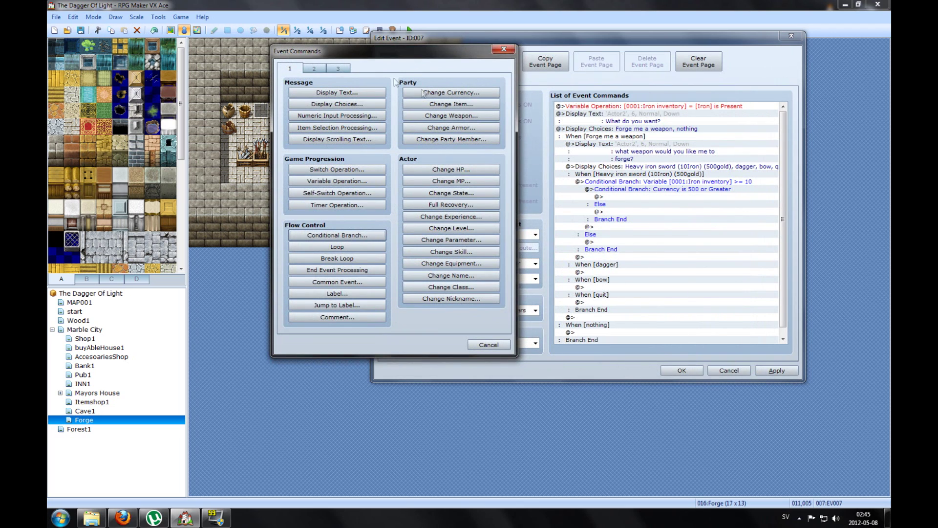
pyautogui.click(451, 105)
pyautogui.click(399, 161)
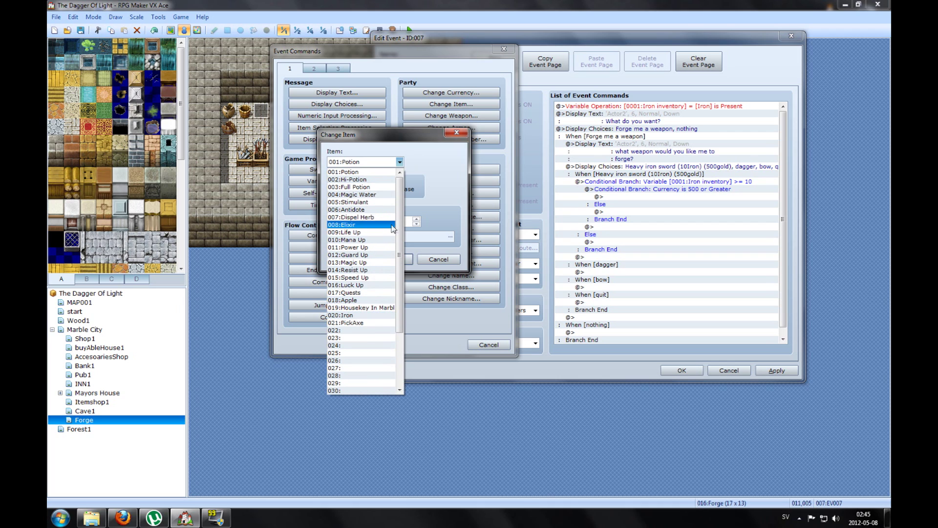
pyautogui.click(444, 232)
pyautogui.click(452, 259)
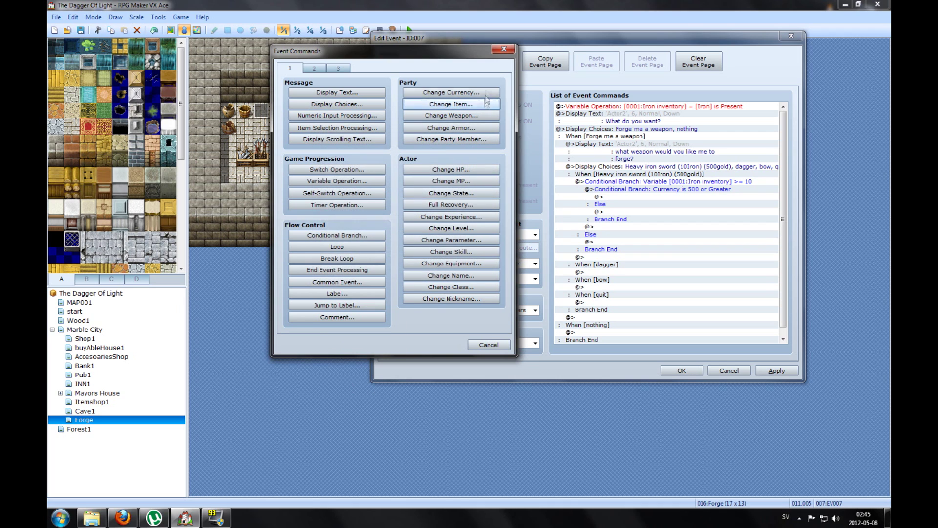
# Add a Change Weapon command that increases 068:Heavy Iron Sword by 1 when the currency condition is met.
pyautogui.click(452, 115)
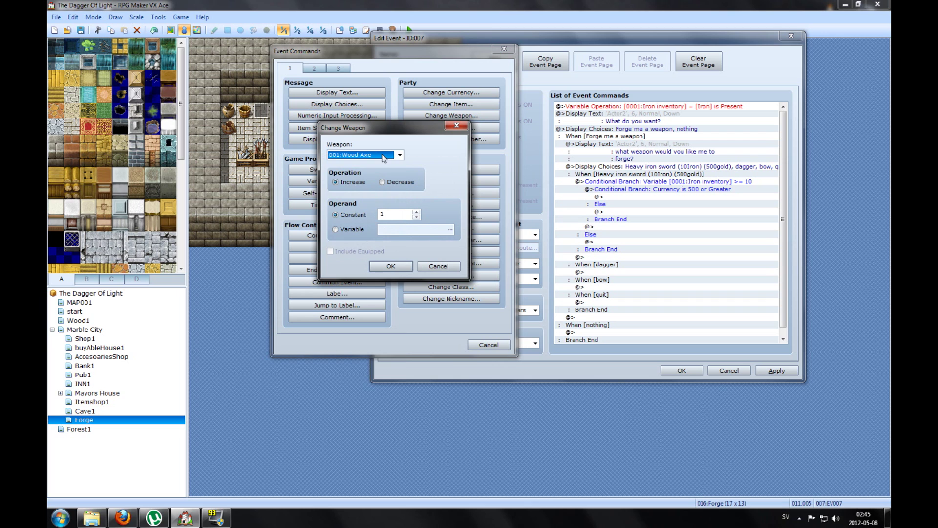
pyautogui.click(385, 155)
pyautogui.scroll(-15, 379, 342)
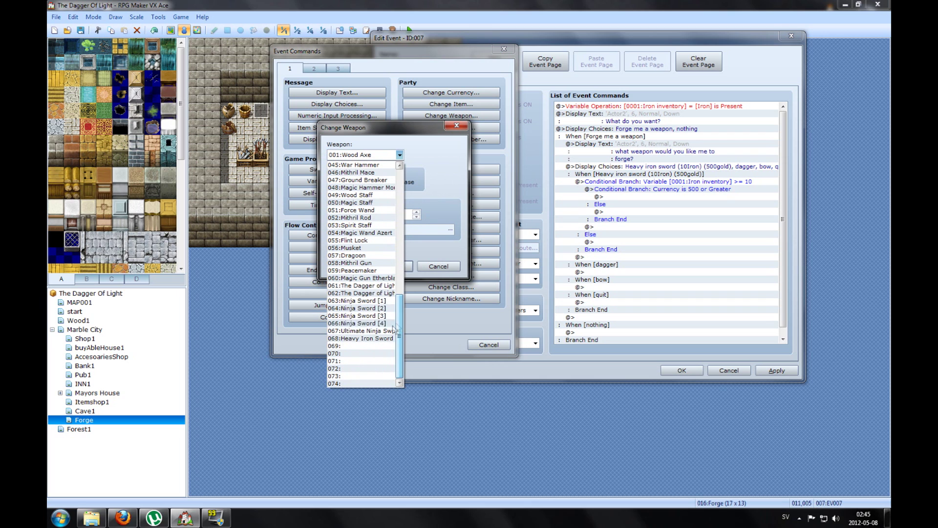
pyautogui.click(371, 338)
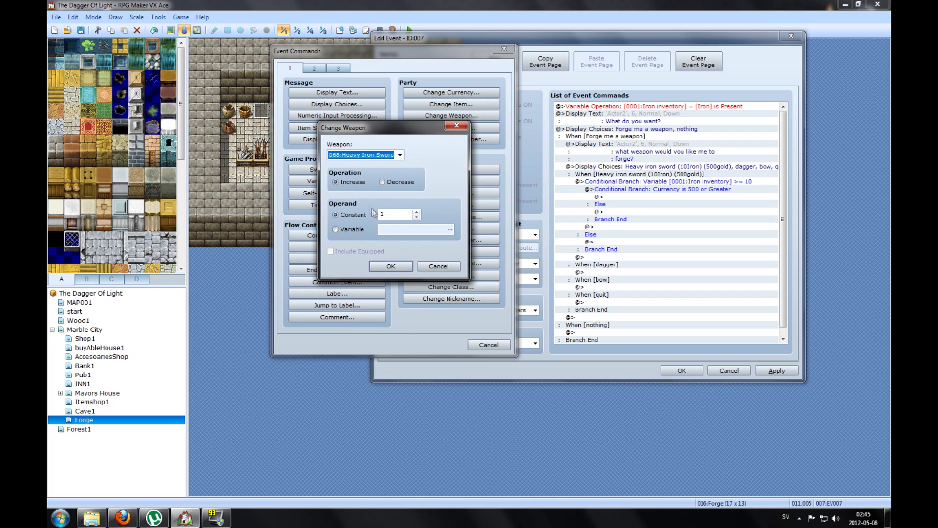
pyautogui.click(392, 270)
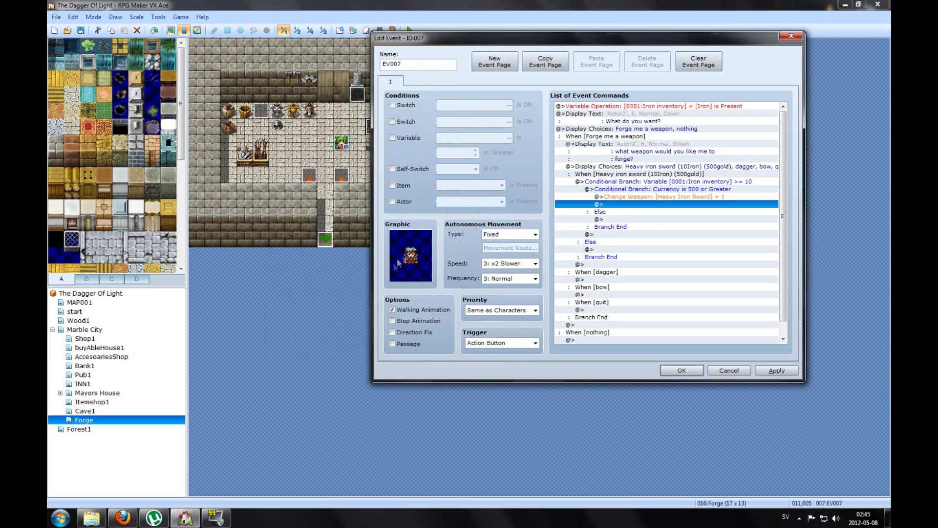
# Add a Change Item command that decreases 020:Iron by 10 below the weapon reward.
pyautogui.doubleClick(611, 204)
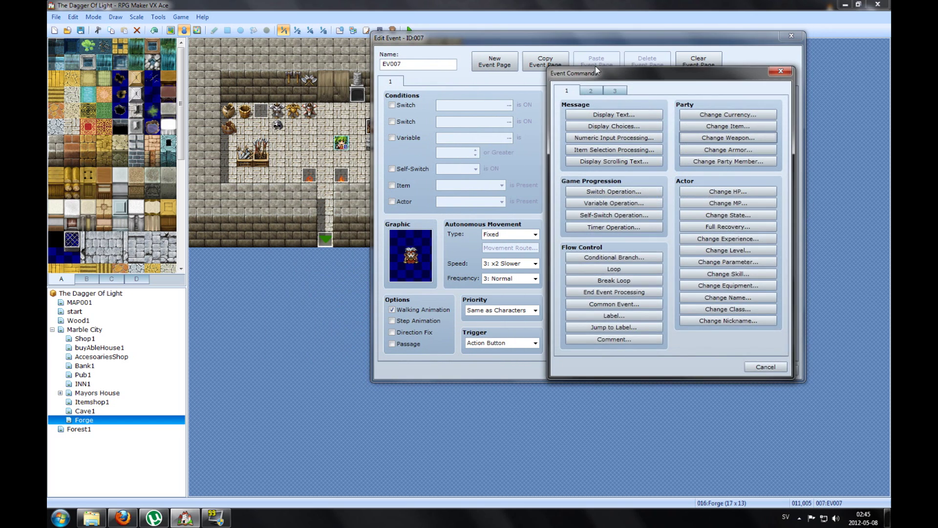
pyautogui.moveTo(589, 69); pyautogui.dragTo(280, 61)
pyautogui.click(391, 115)
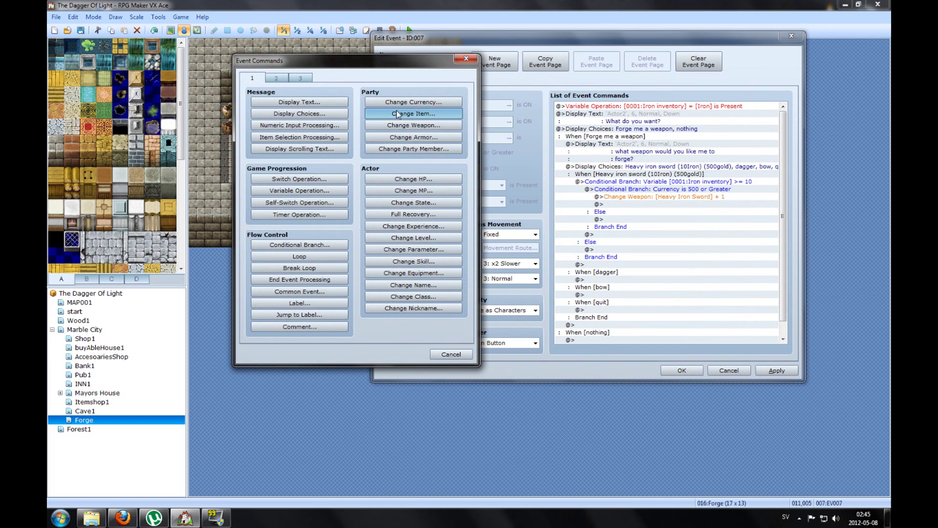
pyautogui.click(361, 171)
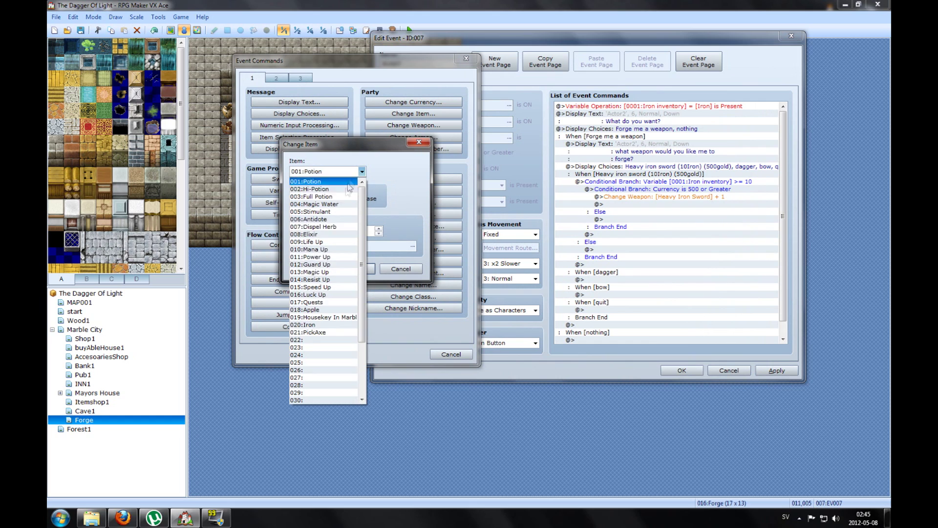
pyautogui.click(312, 324)
pyautogui.click(344, 199)
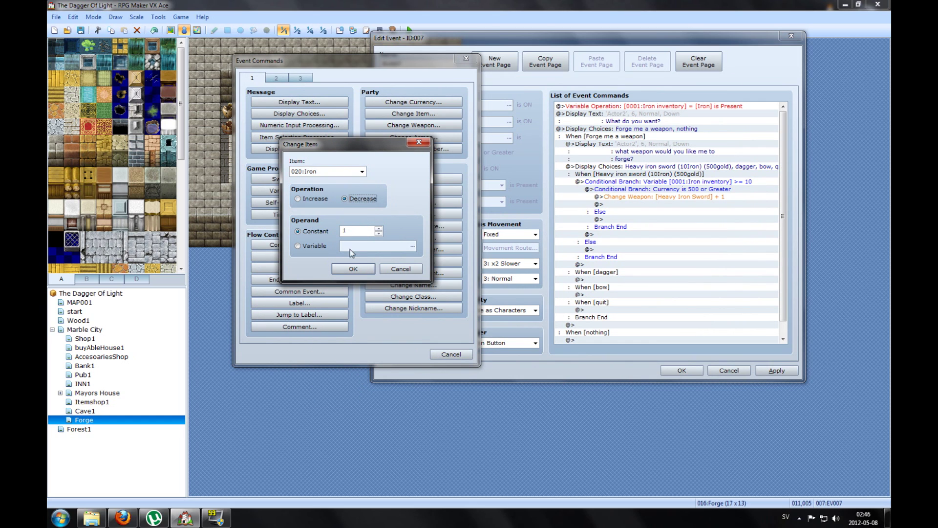
pyautogui.doubleClick(346, 230)
pyautogui.click(352, 269)
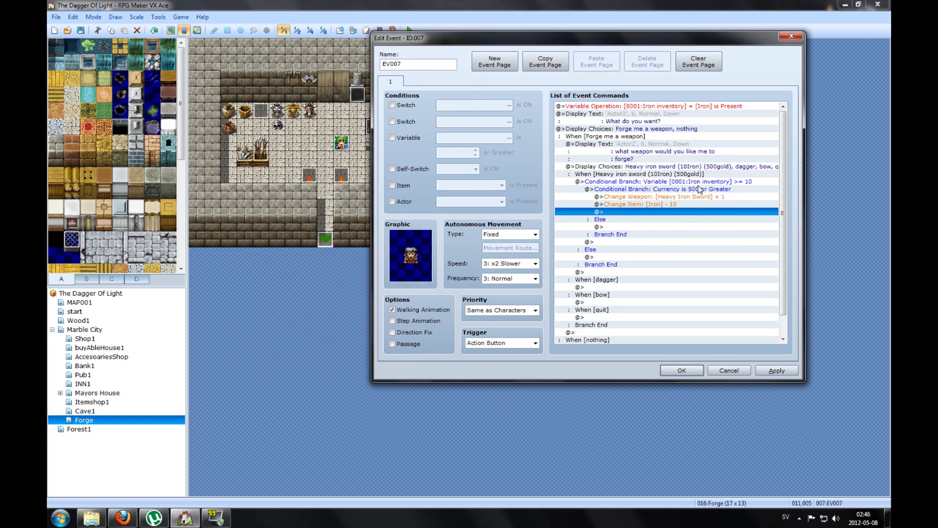
# Add a Change Currency command that decreases the party's money by 500 below the iron deduction.
pyautogui.doubleClick(618, 216)
pyautogui.moveTo(635, 68); pyautogui.dragTo(346, 77)
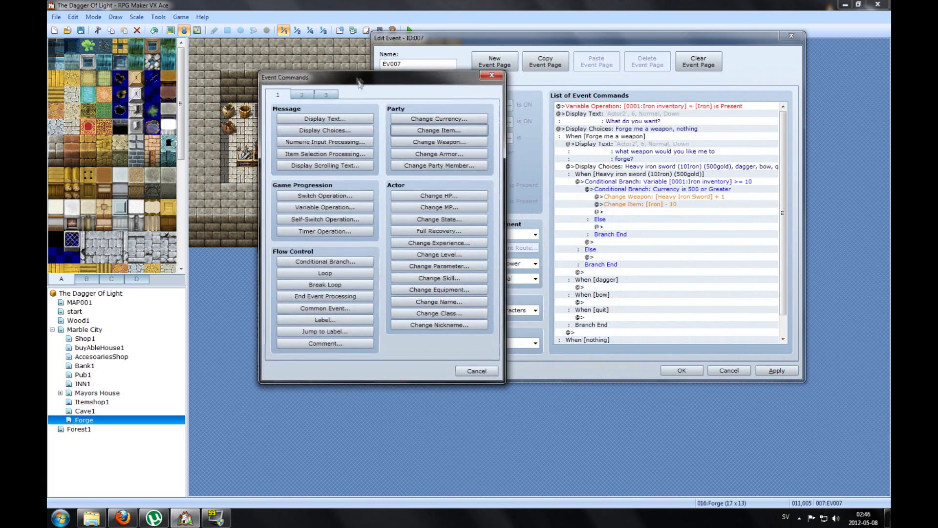
pyautogui.click(413, 119)
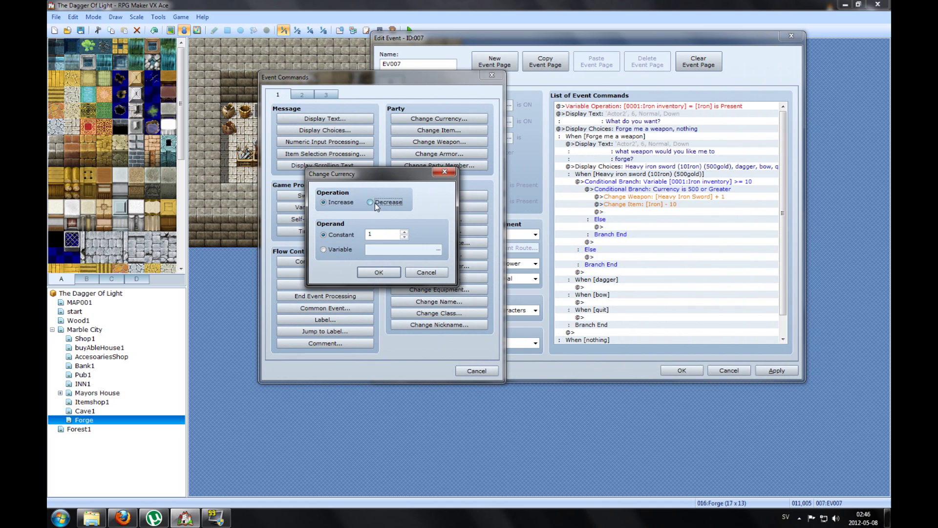
pyautogui.doubleClick(369, 234)
pyautogui.write('500')
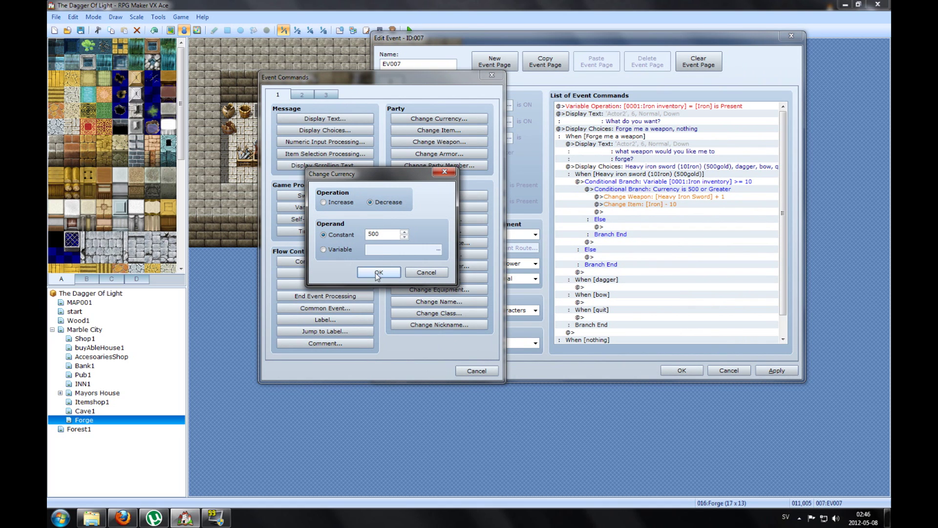
pyautogui.click(379, 272)
# Add a Display Text command reading "Thank you" with the Actor2 blacksmith face below the 500 currency deduction.
pyautogui.doubleClick(613, 219)
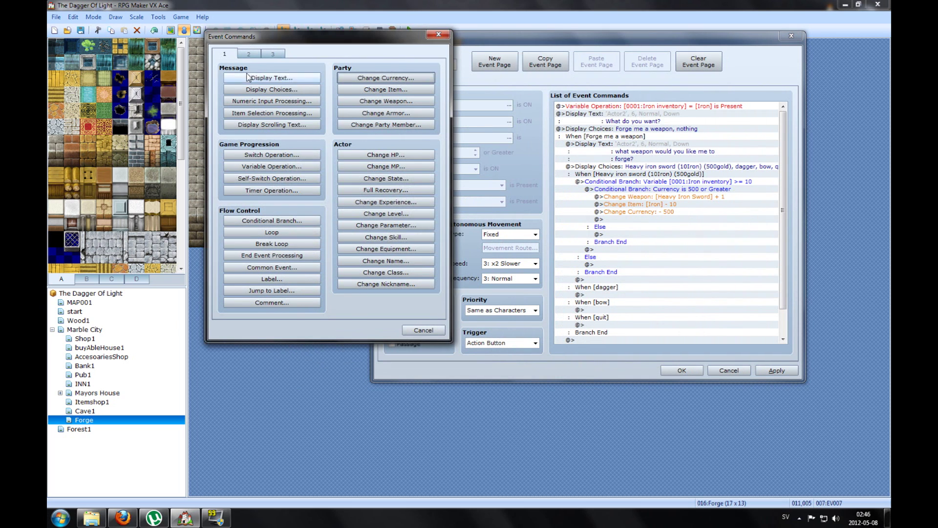
pyautogui.click(249, 77)
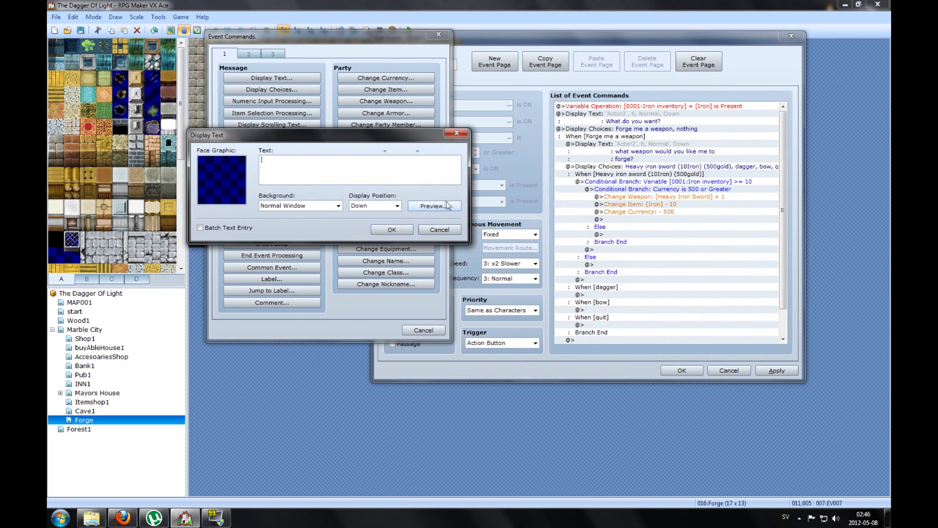
pyautogui.write('Thank you')
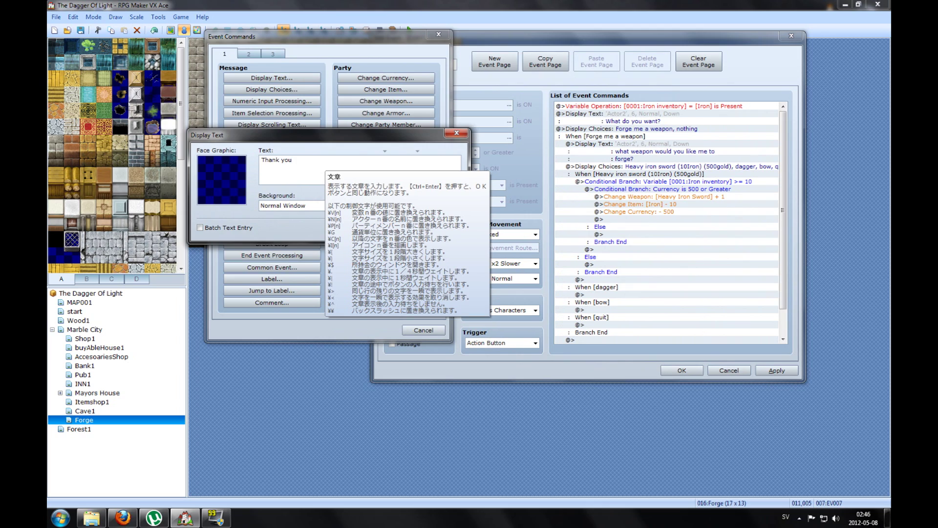
pyautogui.doubleClick(221, 179)
pyautogui.click(416, 279)
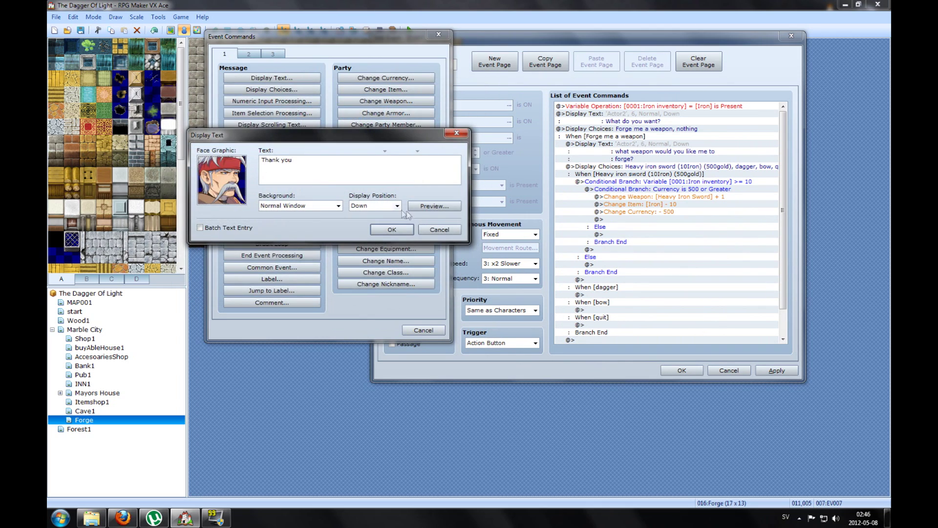
pyautogui.click(384, 230)
# Add a Display Text command reading "You obtained Heavy Iron Sword!" with Dim Background below the thank-you message.
pyautogui.doubleClick(611, 235)
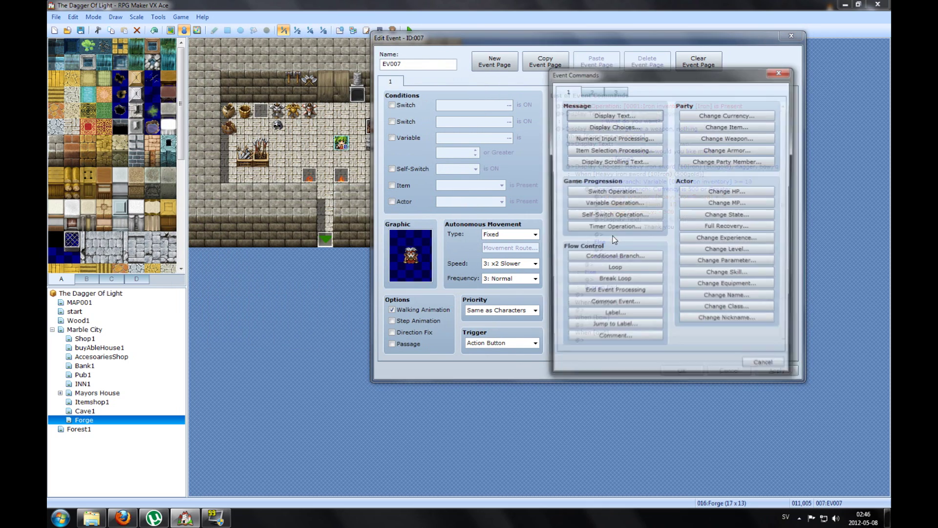
pyautogui.moveTo(601, 69); pyautogui.dragTo(239, 99)
pyautogui.click(253, 152)
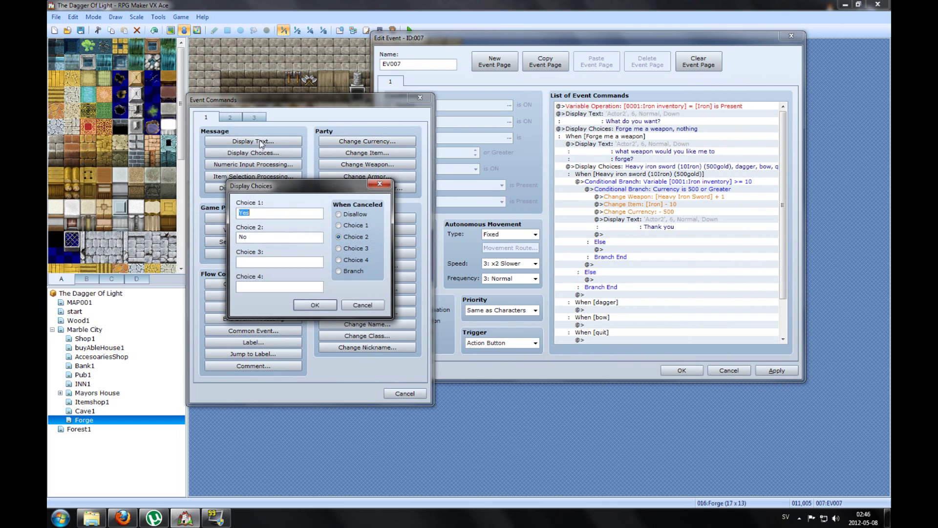
pyautogui.click(362, 303)
pyautogui.click(253, 141)
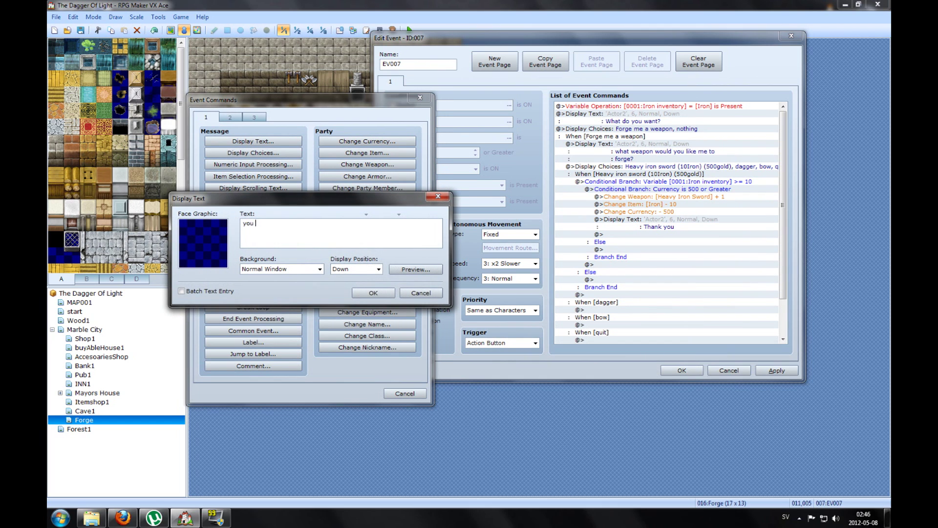
pyautogui.write('you obtained Heavy Iron Sword!')
pyautogui.press('Tab')
pyautogui.hotkey('alt', 'Down')
pyautogui.press('Down')
pyautogui.press('Return')
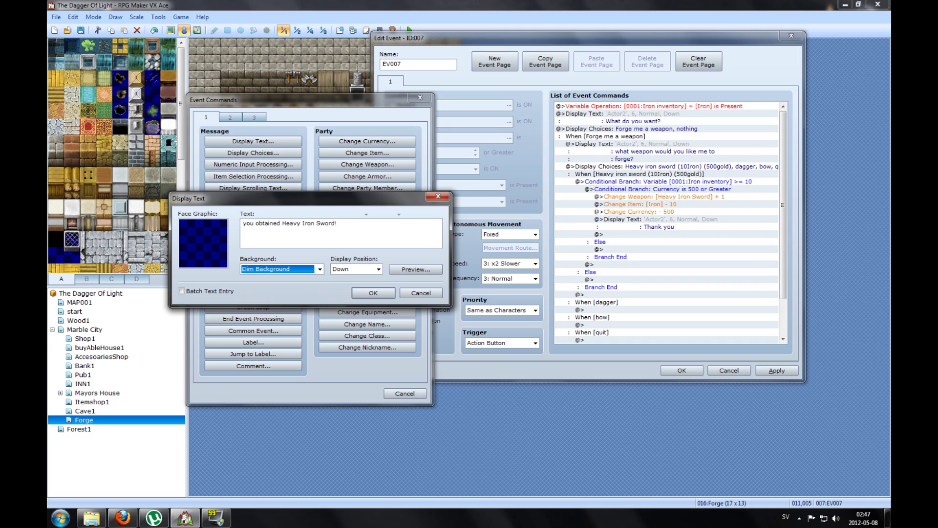
pyautogui.click(245, 223)
pyautogui.press('BackSpace')
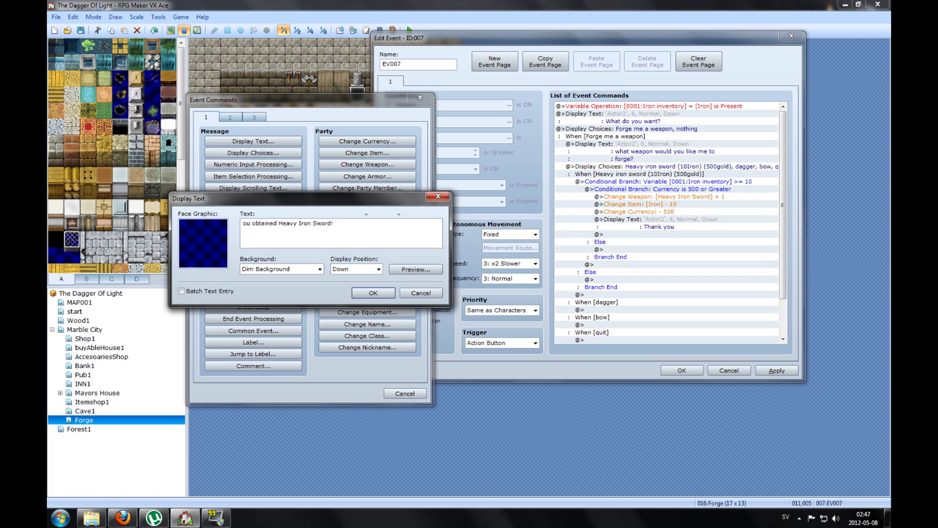
pyautogui.write('Y')
pyautogui.click(367, 295)
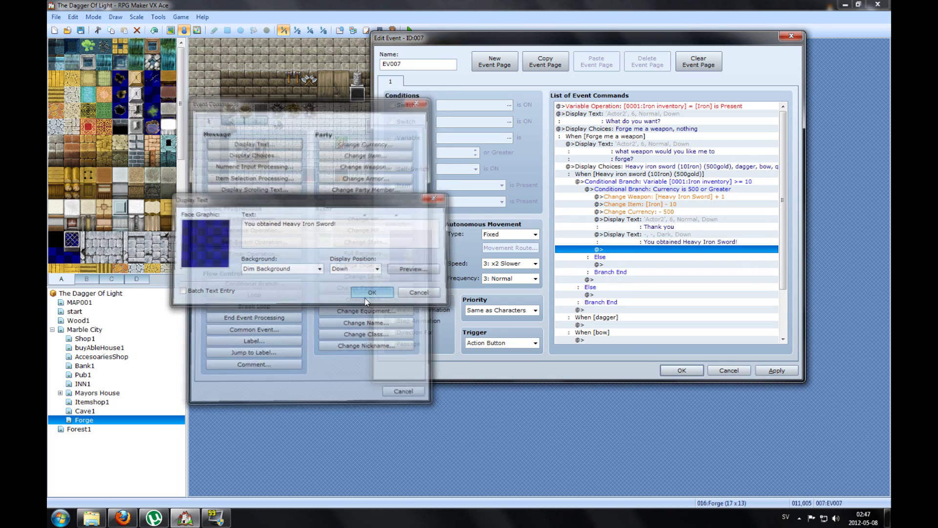
# Add a Display Text command reading "You Dont Have Enough Gold!" in the Else part of the currency condition.
pyautogui.click(667, 190)
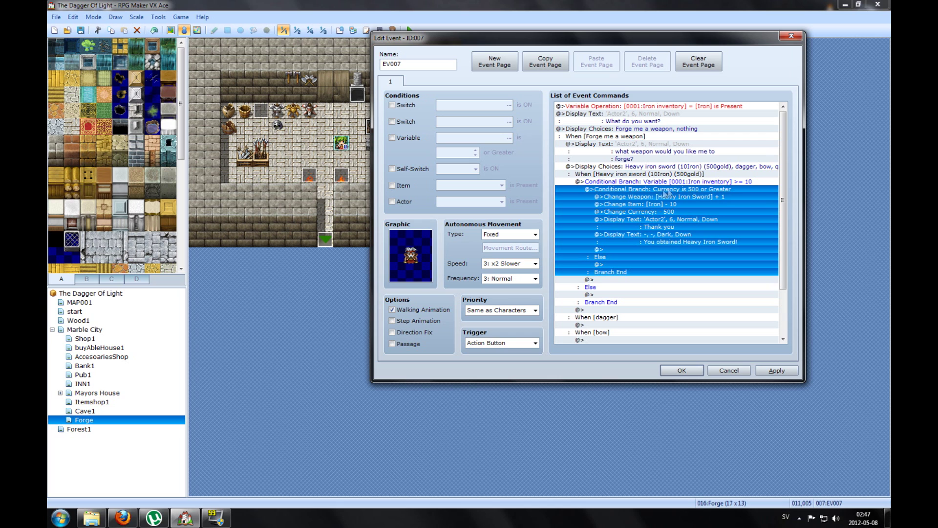
pyautogui.click(599, 265)
pyautogui.doubleClick(614, 263)
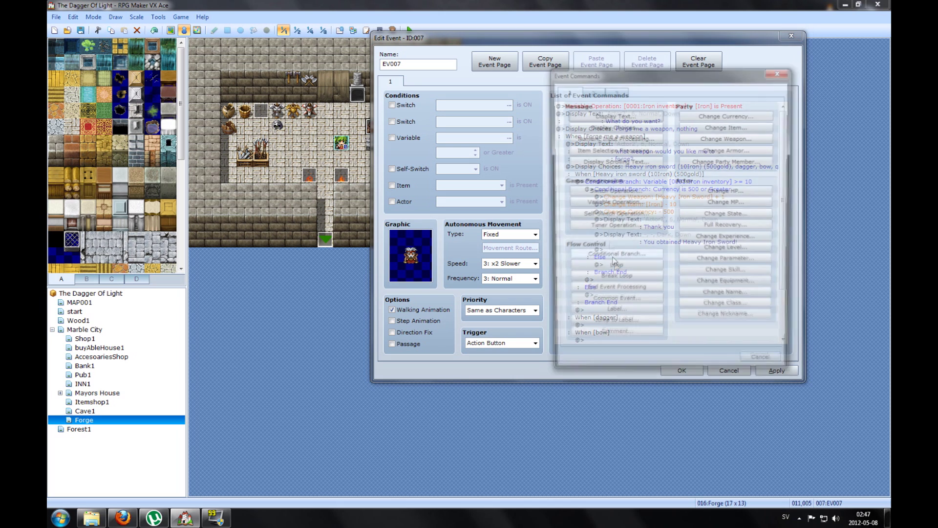
pyautogui.click(614, 115)
pyautogui.write('You dont')
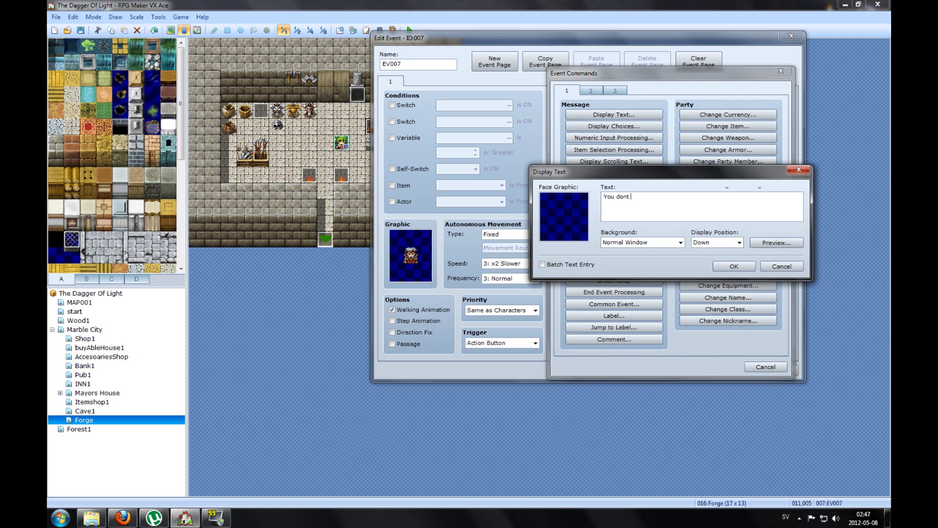
pyautogui.write(' Have')
pyautogui.press('BackSpace')
pyautogui.write('ve Enough Gold!')
pyautogui.click(734, 266)
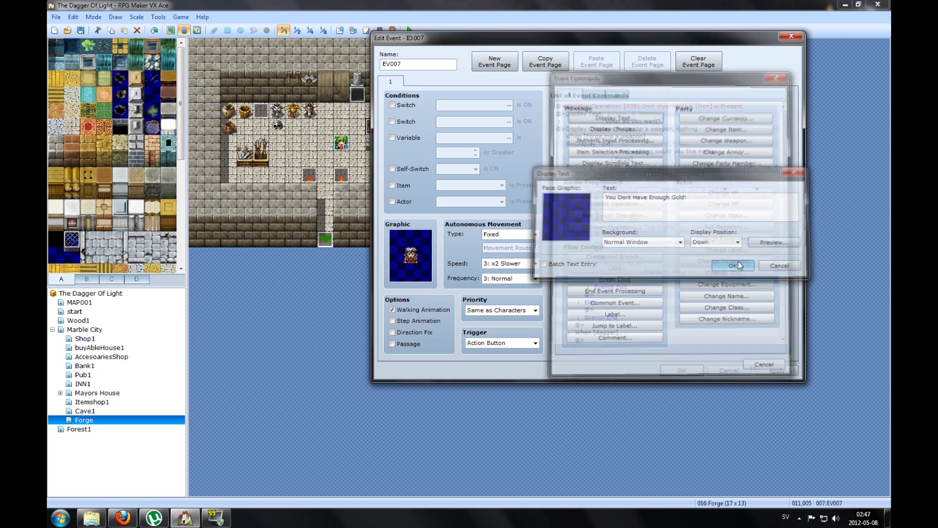
# In the iron condition's Else part, compose a message reading "you only got \v[1] iron!" with the Actor2 blacksmith face.
pyautogui.click(619, 183)
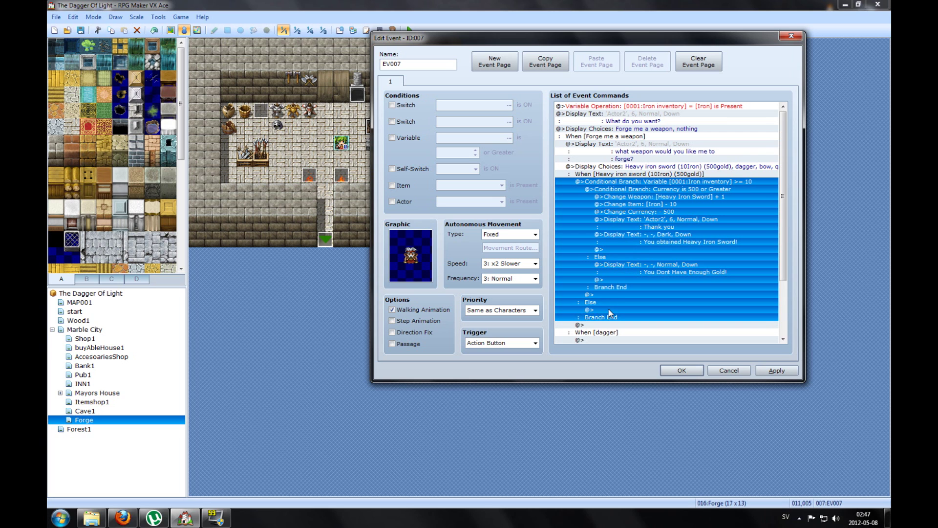
pyautogui.doubleClick(592, 309)
pyautogui.click(614, 115)
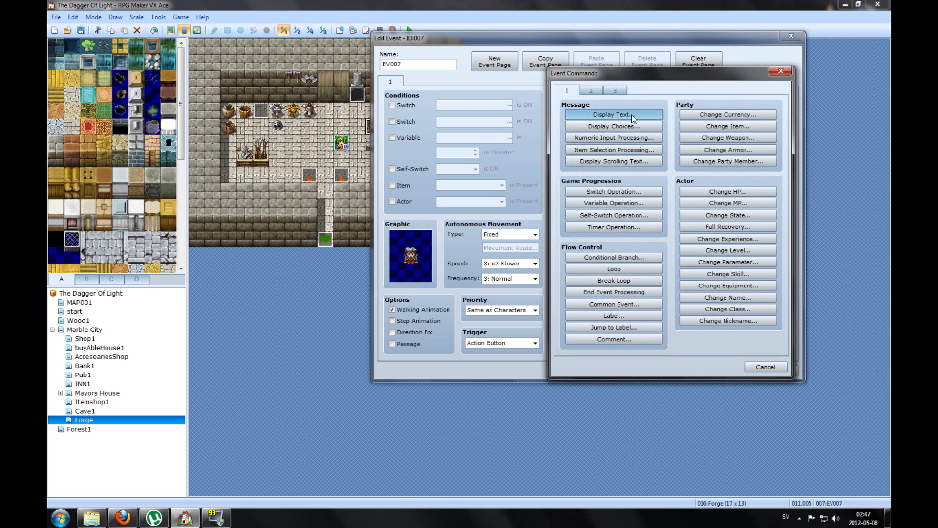
pyautogui.doubleClick(564, 198)
pyautogui.click(540, 195)
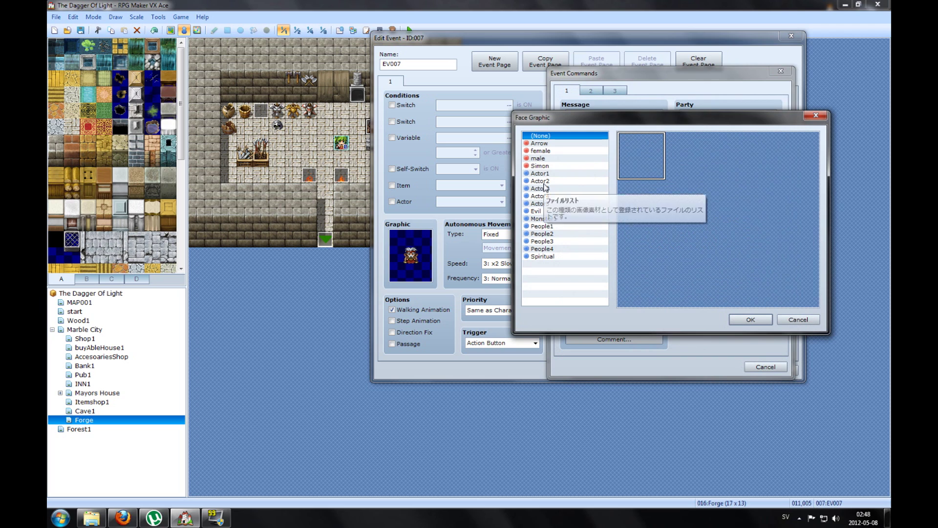
pyautogui.doubleClick(745, 215)
pyautogui.write('you onkl')
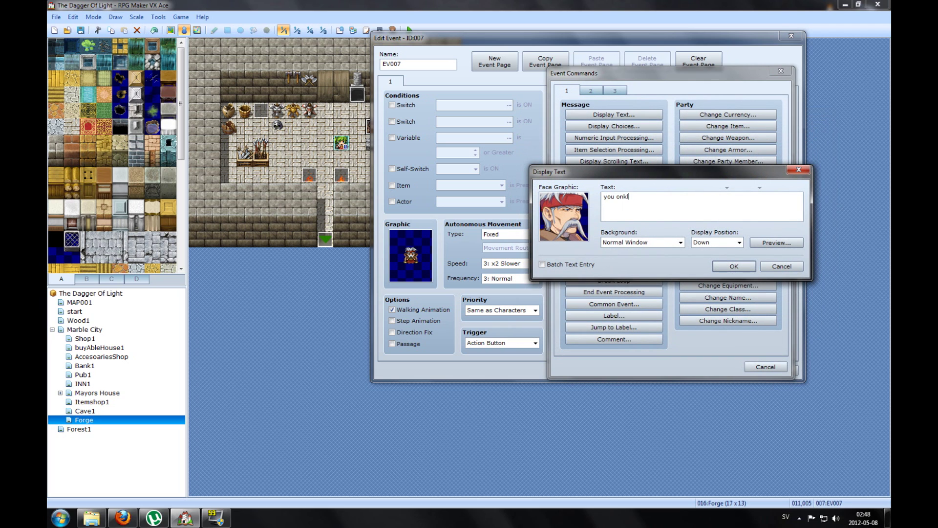
pyautogui.write('y')
pyautogui.press('BackSpace')
pyautogui.press('BackSpace')
pyautogui.press('BackSpace')
pyautogui.write('ly got')
# Preview the iron shortage message, check its \v[1] variable code, and add it to the event.
pyautogui.click(788, 244)
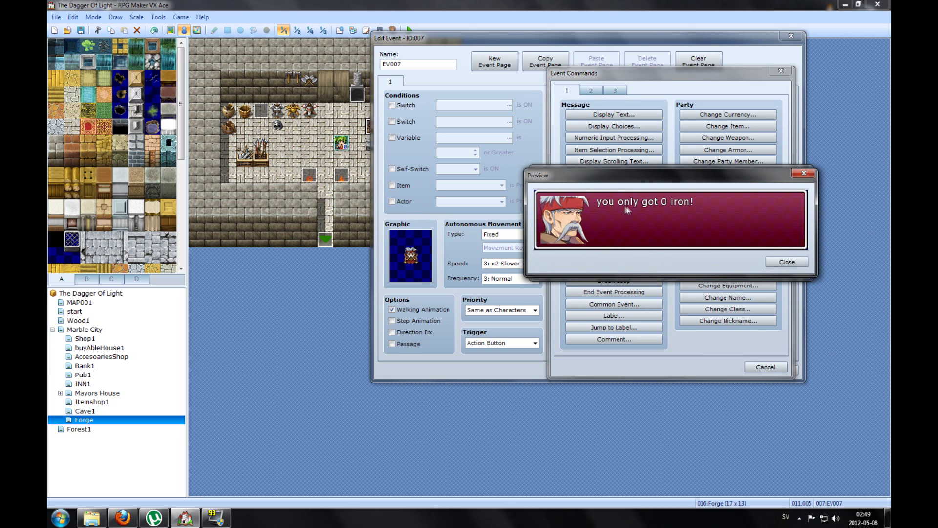
pyautogui.click(786, 262)
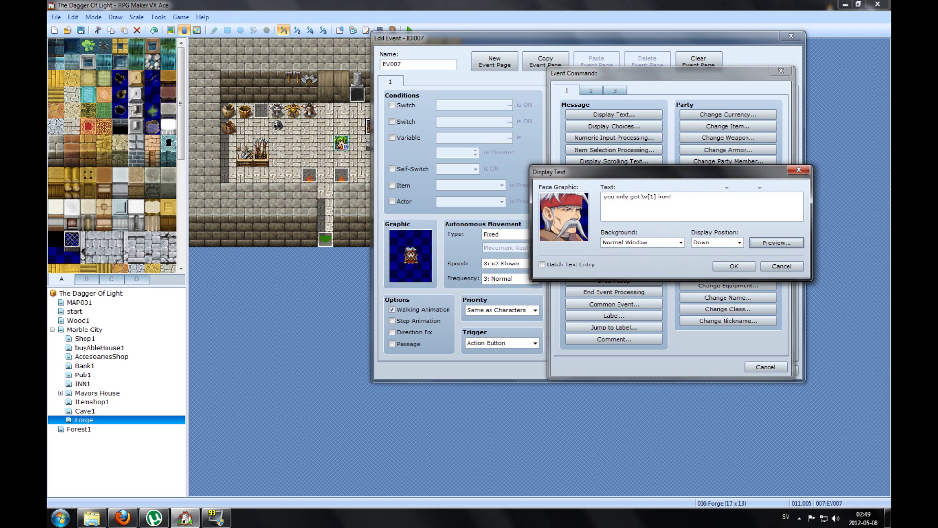
pyautogui.click(643, 197)
pyautogui.doubleClick(652, 196)
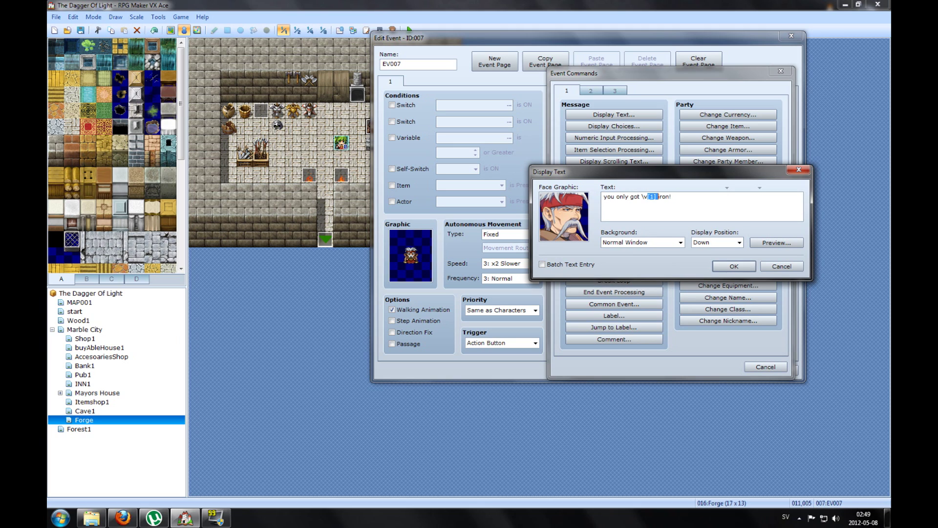
pyautogui.click(650, 196)
pyautogui.click(734, 266)
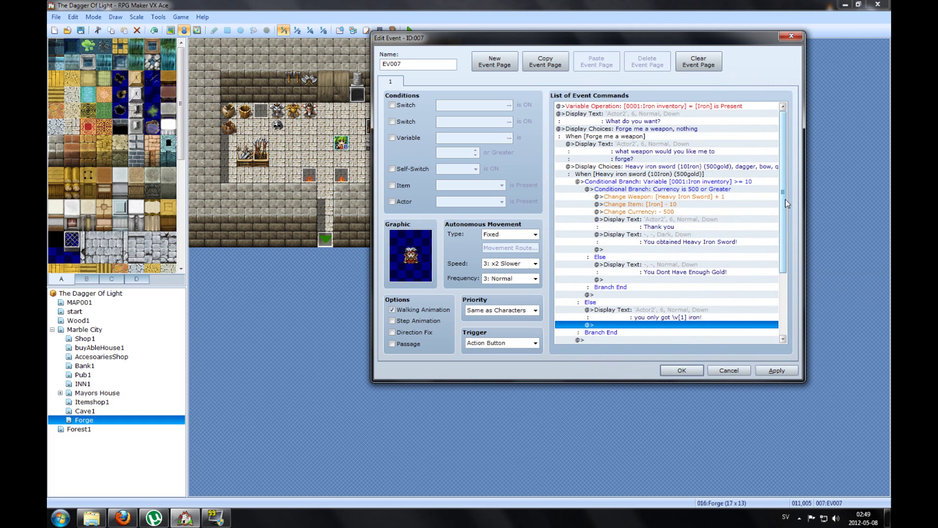
# Review the empty dagger, bow and quit branches at the end of the event command list.
pyautogui.moveTo(784, 199); pyautogui.dragTo(785, 264)
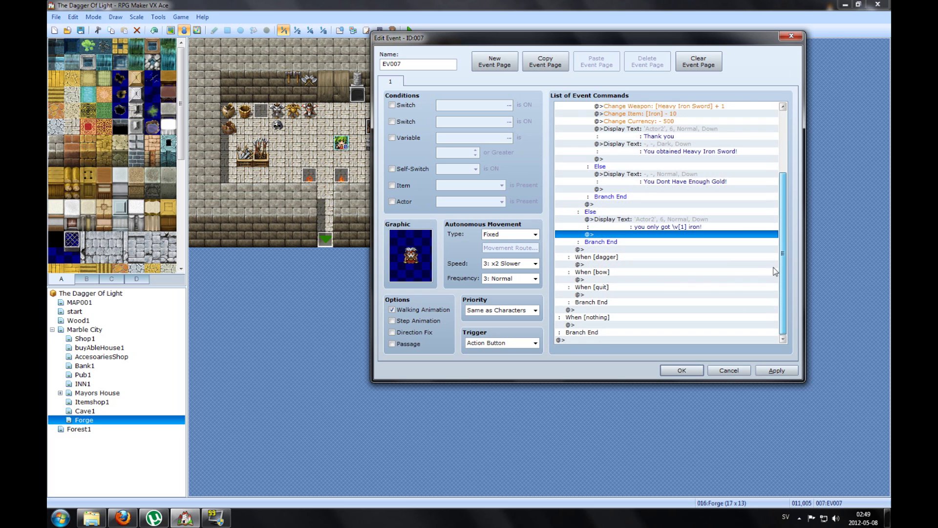
pyautogui.click(591, 264)
pyautogui.click(600, 279)
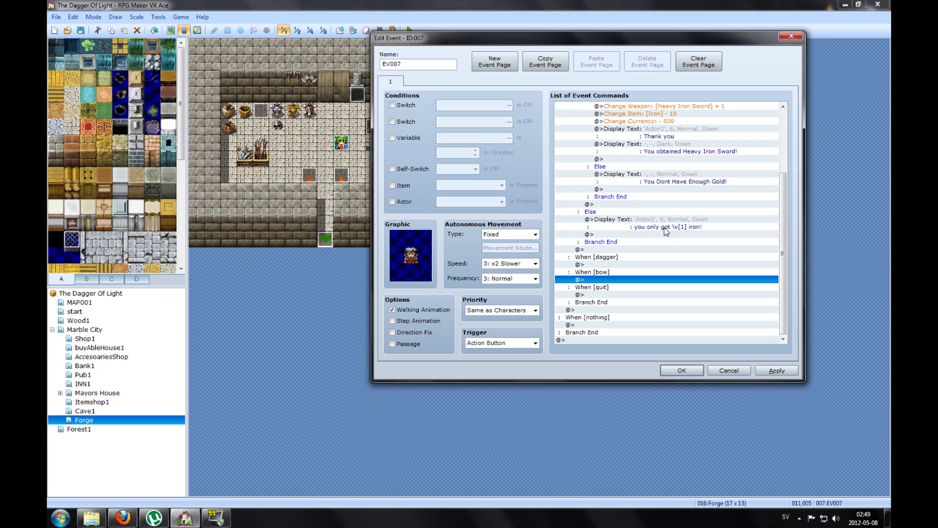
pyautogui.click(585, 295)
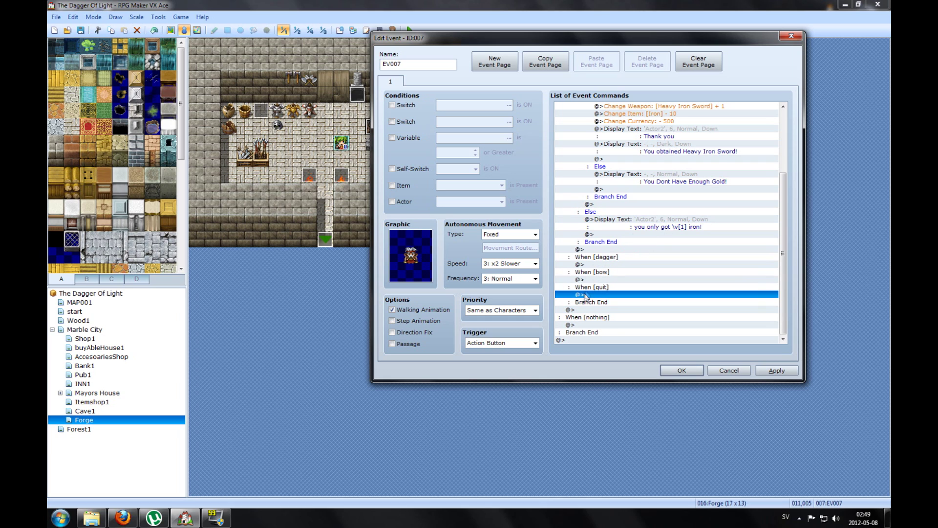
pyautogui.scroll(3, 622, 149)
pyautogui.scroll(2, 621, 149)
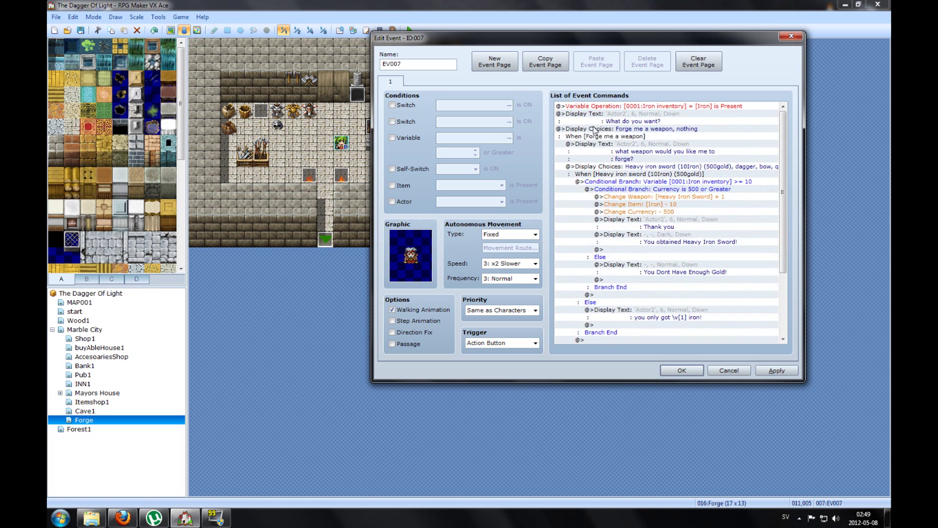
pyautogui.click(588, 129)
pyautogui.rightClick(587, 130)
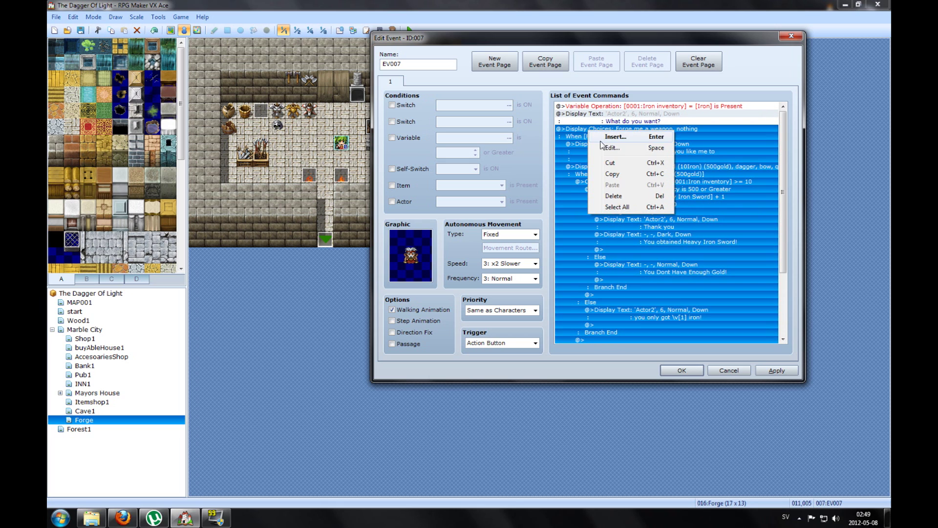
pyautogui.click(627, 148)
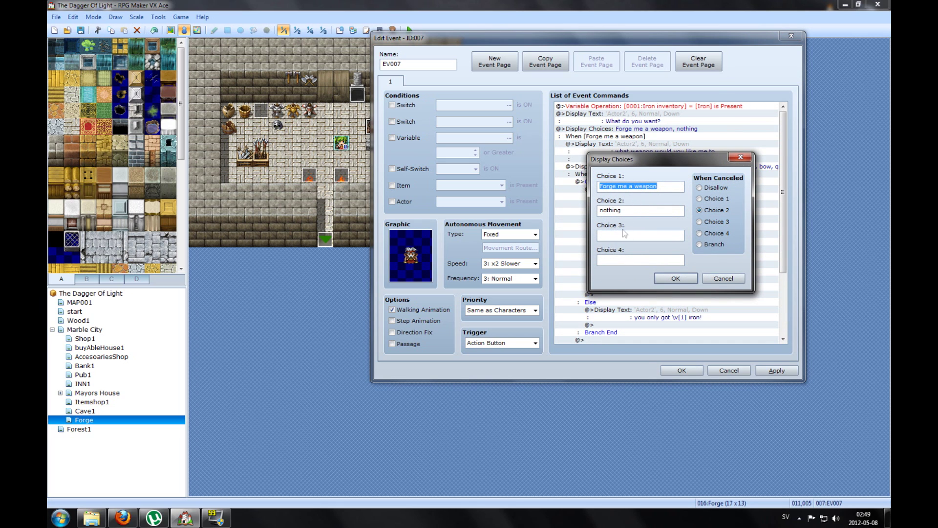
pyautogui.click(723, 278)
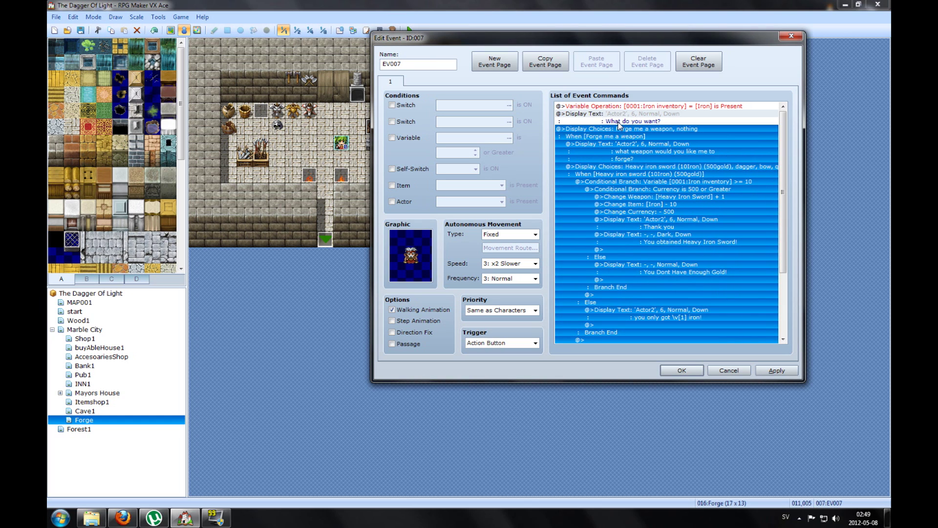
# Change the fourth option of the weapon choices command to "(next page)".
pyautogui.click(591, 146)
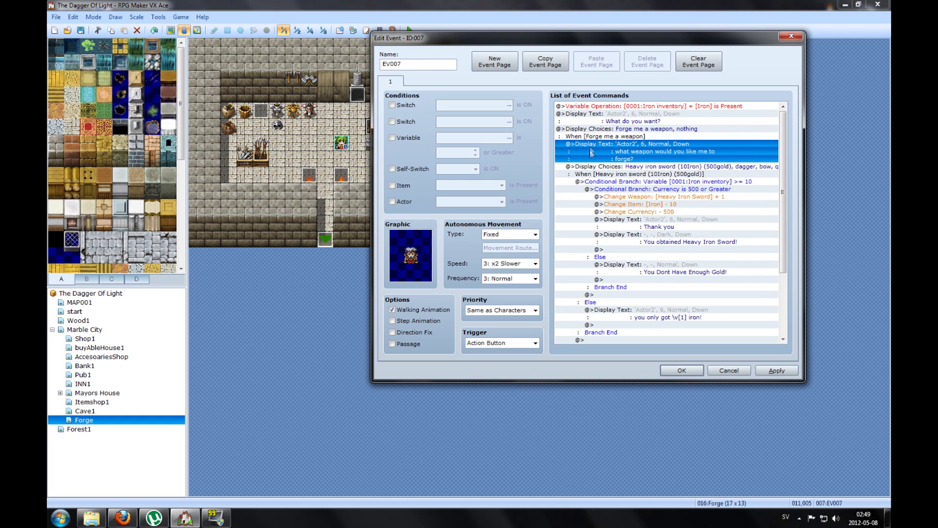
pyautogui.click(593, 168)
pyautogui.rightClick(593, 168)
pyautogui.click(611, 186)
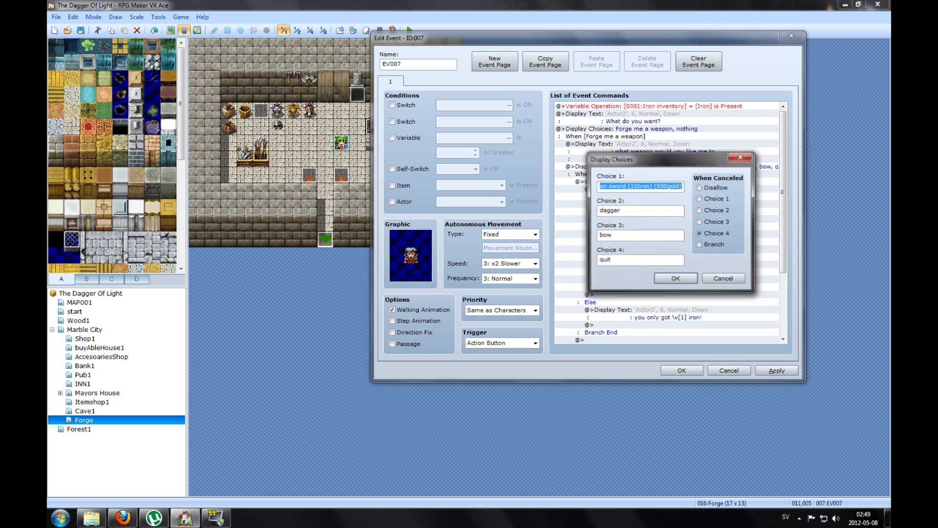
pyautogui.doubleClick(630, 258)
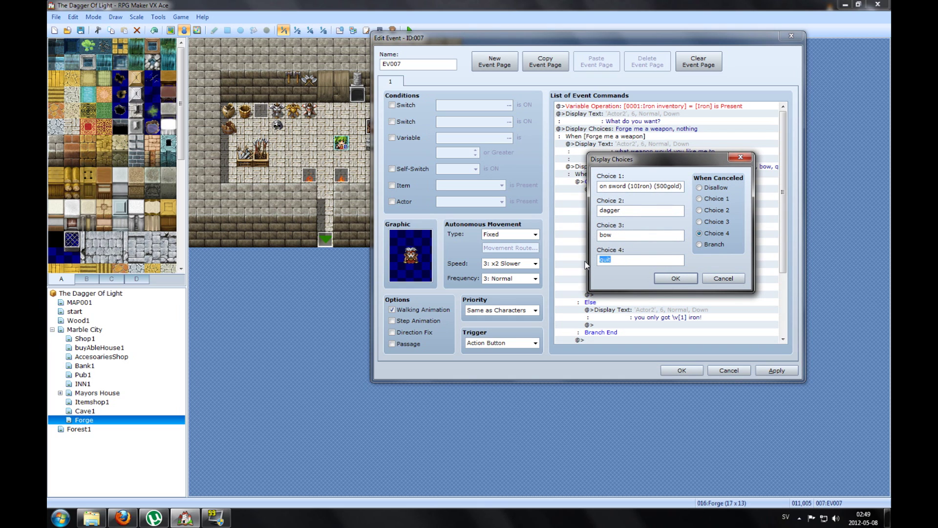
pyautogui.write('()')
pyautogui.click(675, 278)
pyautogui.scroll(-3, 772, 224)
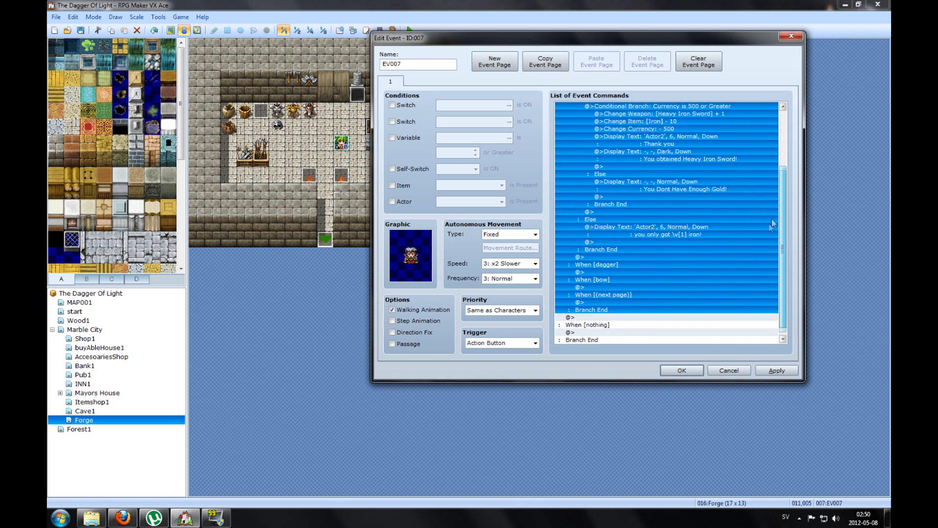
pyautogui.scroll(-1, 772, 224)
pyautogui.click(591, 295)
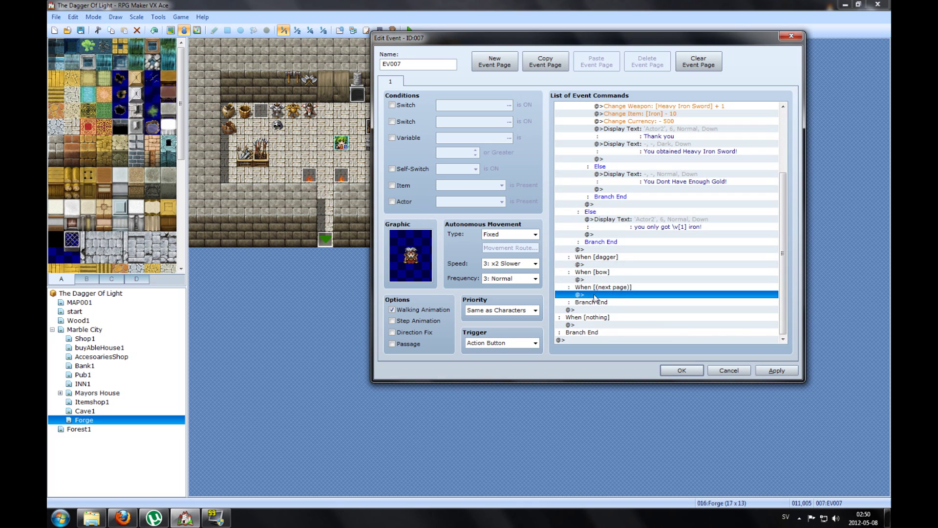
pyautogui.click(600, 288)
pyautogui.rightClick(596, 294)
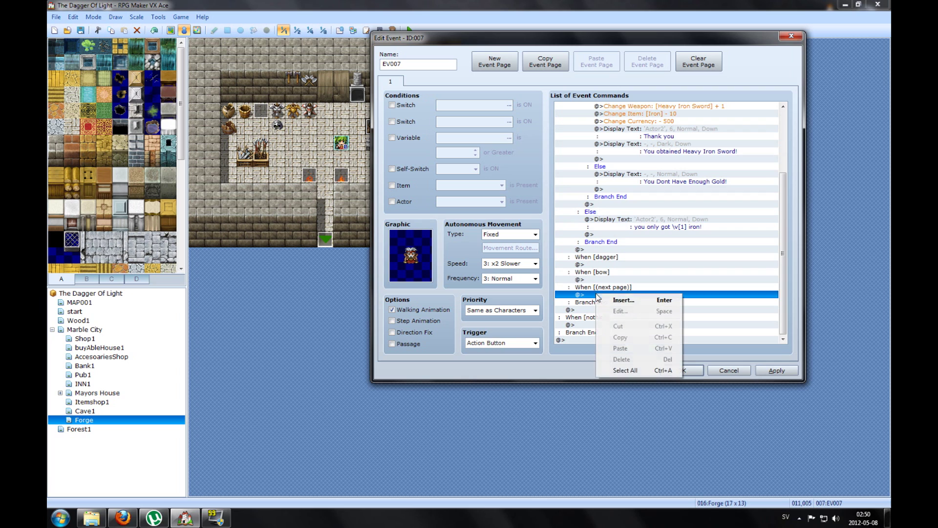
pyautogui.click(625, 306)
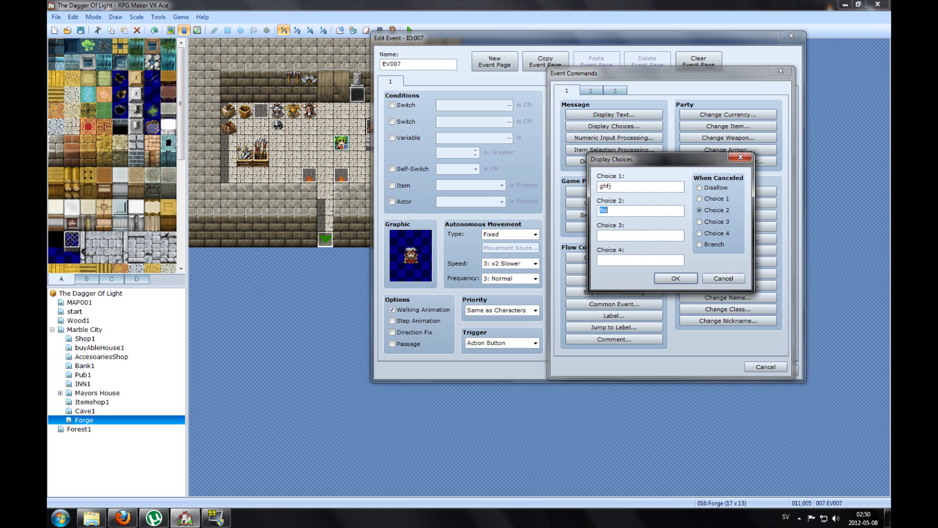
pyautogui.click(722, 278)
pyautogui.click(765, 366)
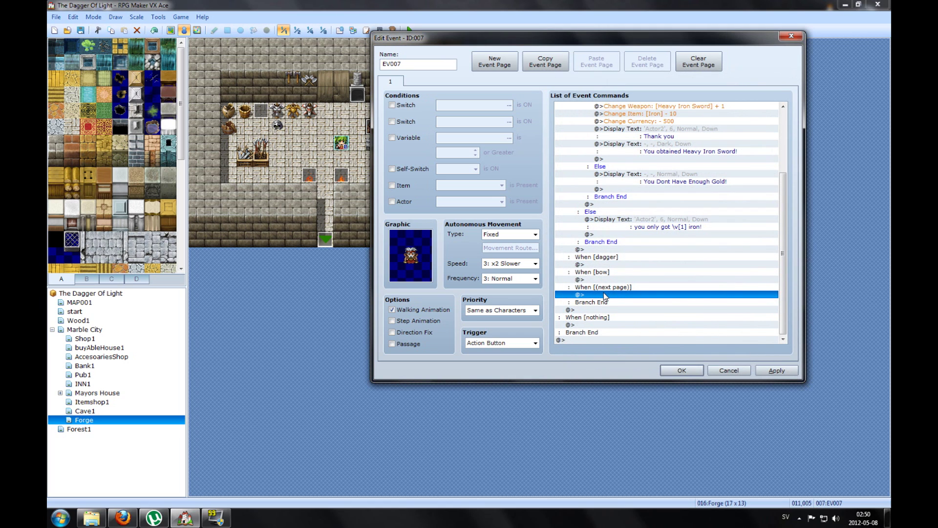
# Select the weapon choices block in the blacksmith event, then apply the event's changes and close its editor.
pyautogui.scroll(4, 699, 237)
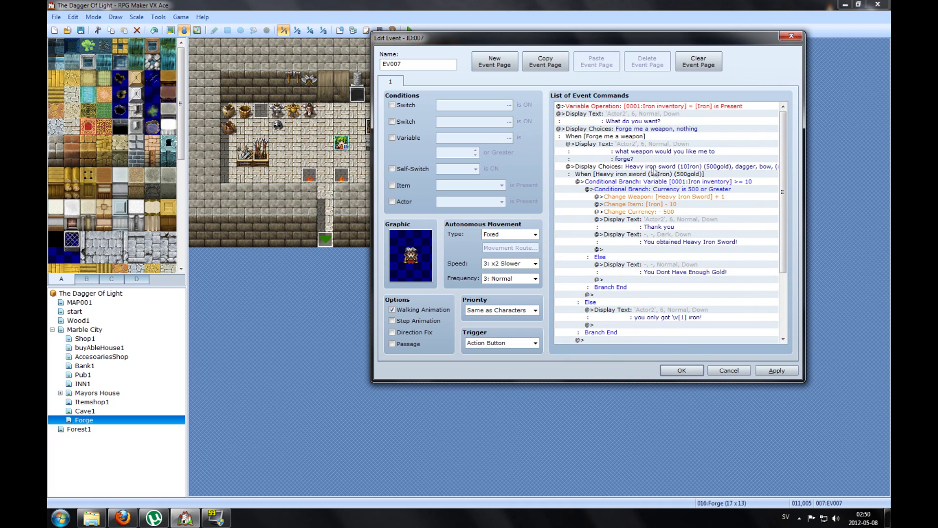
pyautogui.click(636, 168)
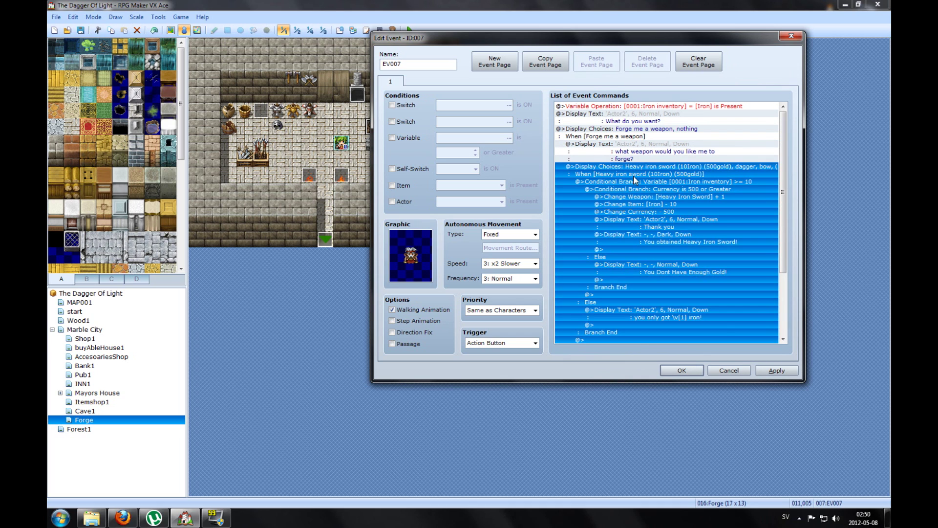
pyautogui.click(778, 370)
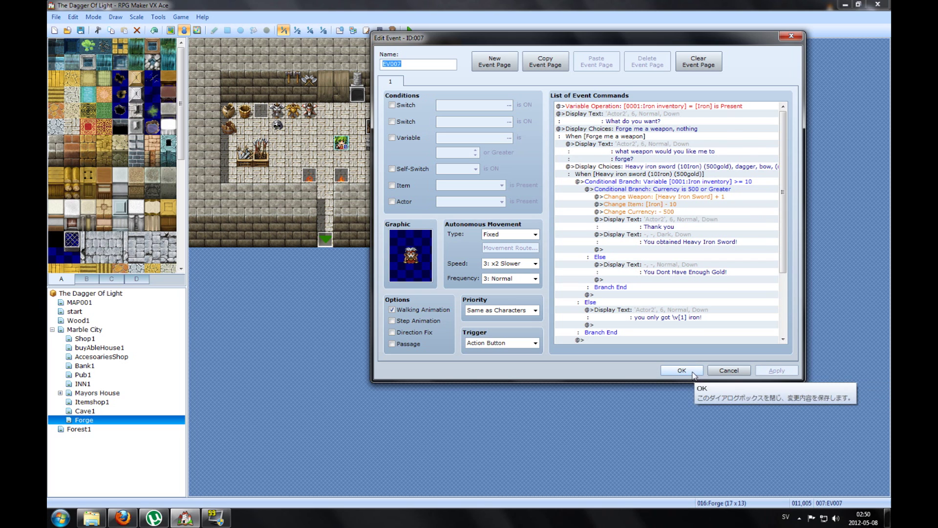
pyautogui.click(693, 372)
# Create a quick chest event with currency contents and the default gold chest graphic at map tile 009,004.
pyautogui.rightClick(340, 112)
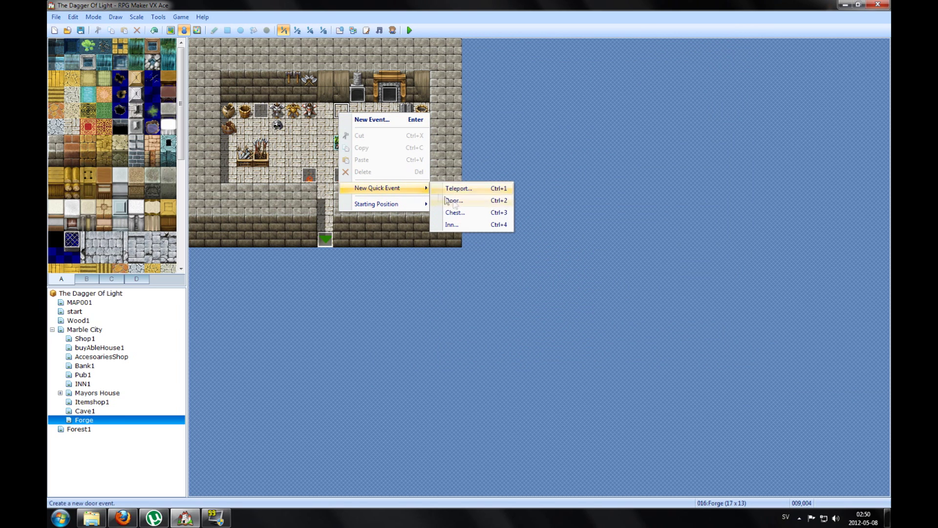
pyautogui.click(468, 212)
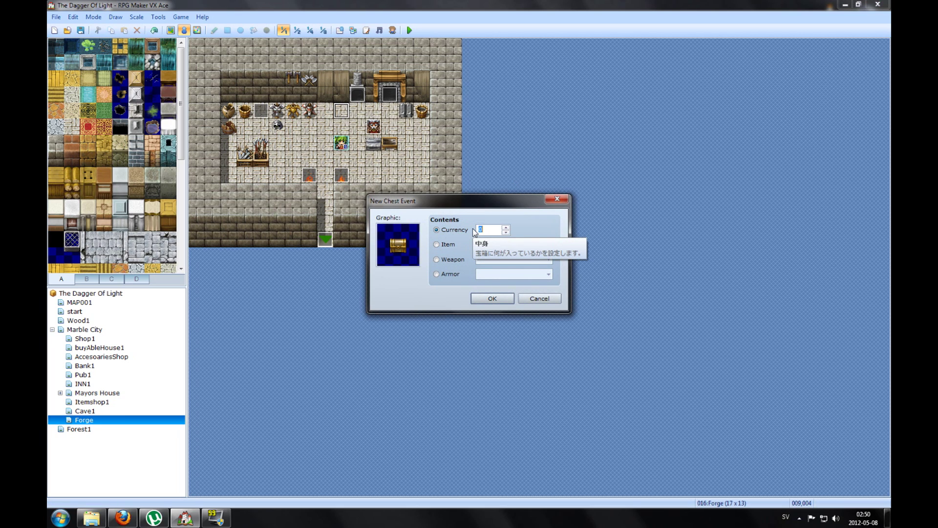
pyautogui.click(492, 298)
# Create a quick chest event at tile 008,004 with the red chest graphic and the item 020:Iron as its contents.
pyautogui.rightClick(326, 112)
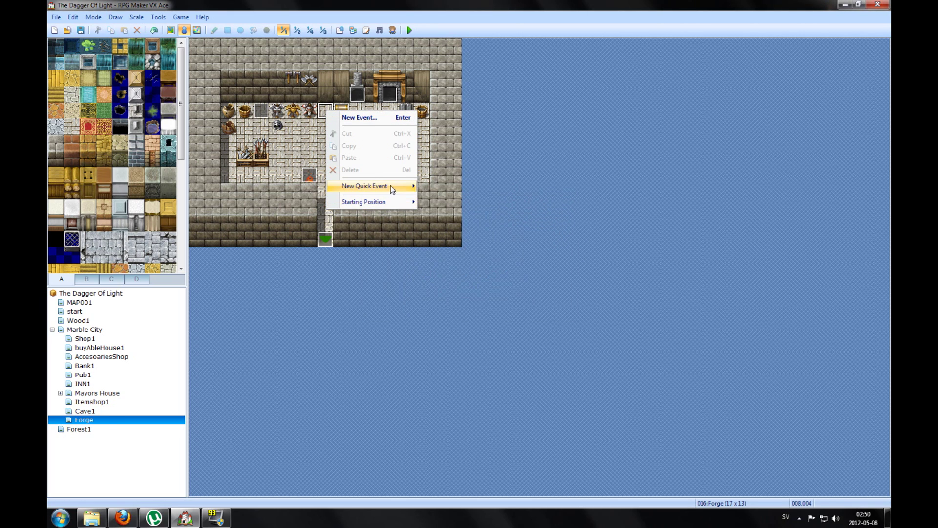
pyautogui.moveTo(405, 190)
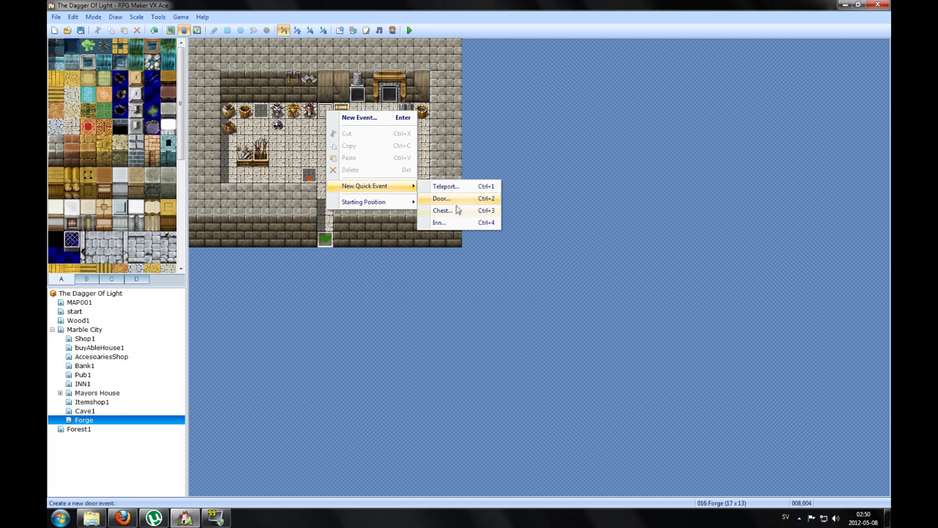
pyautogui.click(455, 210)
pyautogui.doubleClick(405, 247)
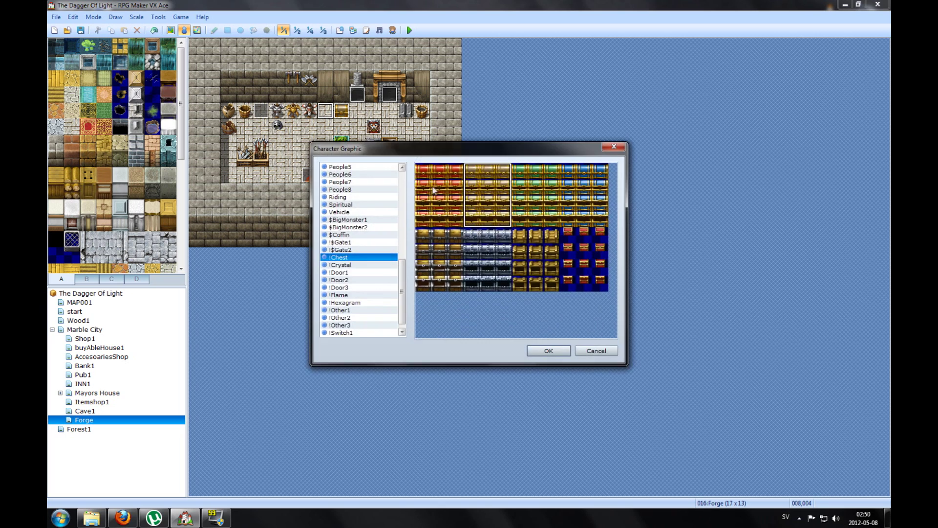
pyautogui.doubleClick(494, 250)
pyautogui.click(435, 245)
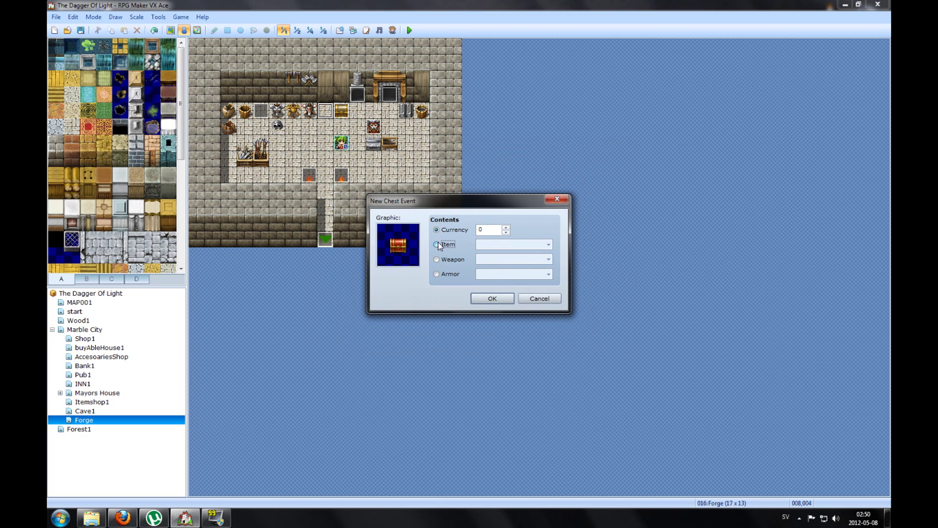
pyautogui.click(547, 245)
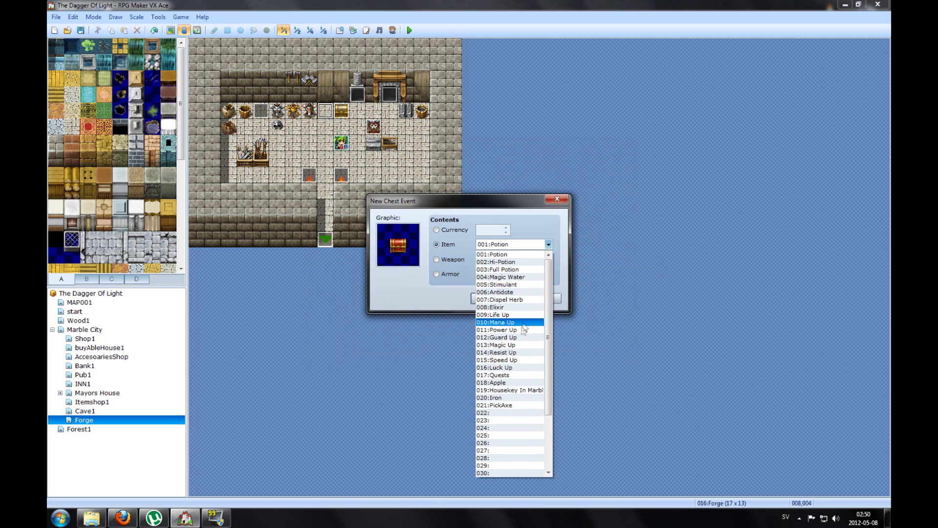
pyautogui.click(507, 397)
pyautogui.click(492, 299)
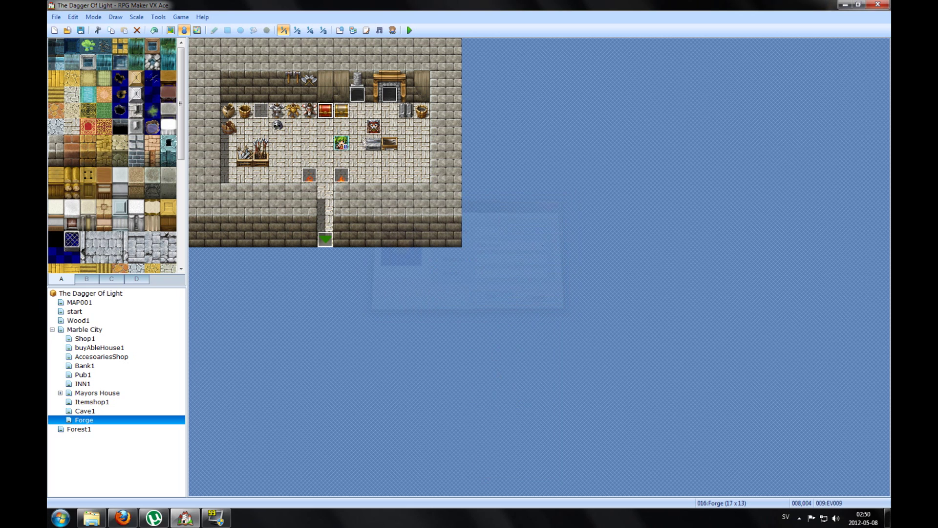
# Set the red chest event's Change Item command to increase Iron by 14, then apply and close the event.
pyautogui.doubleClick(324, 111)
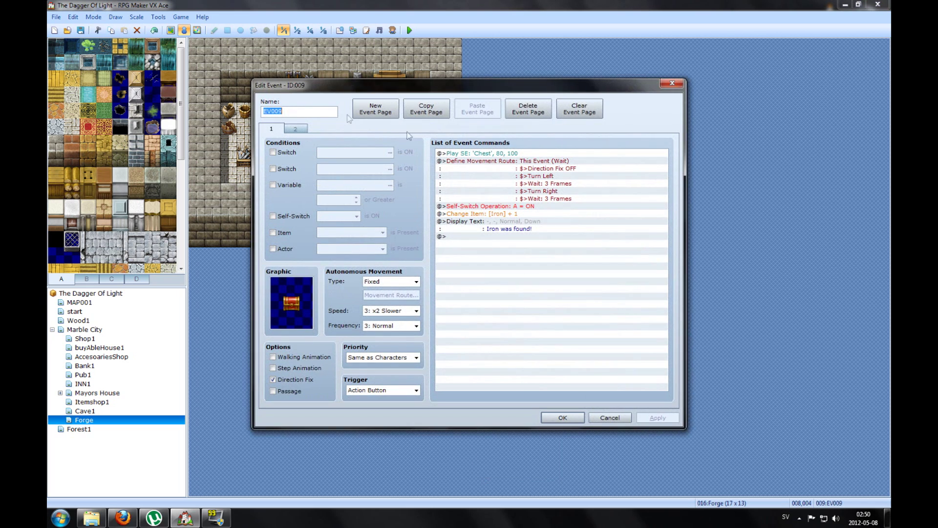
pyautogui.rightClick(483, 213)
pyautogui.click(508, 231)
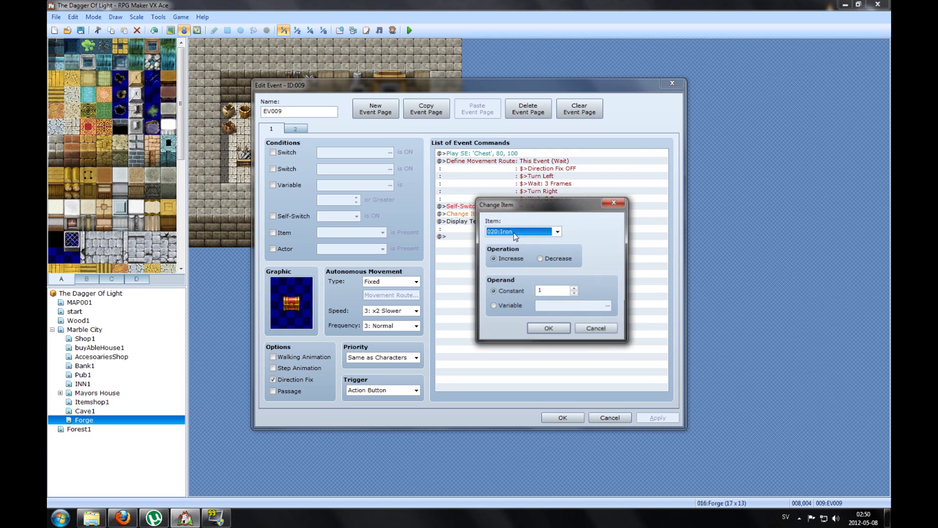
pyautogui.click(523, 291)
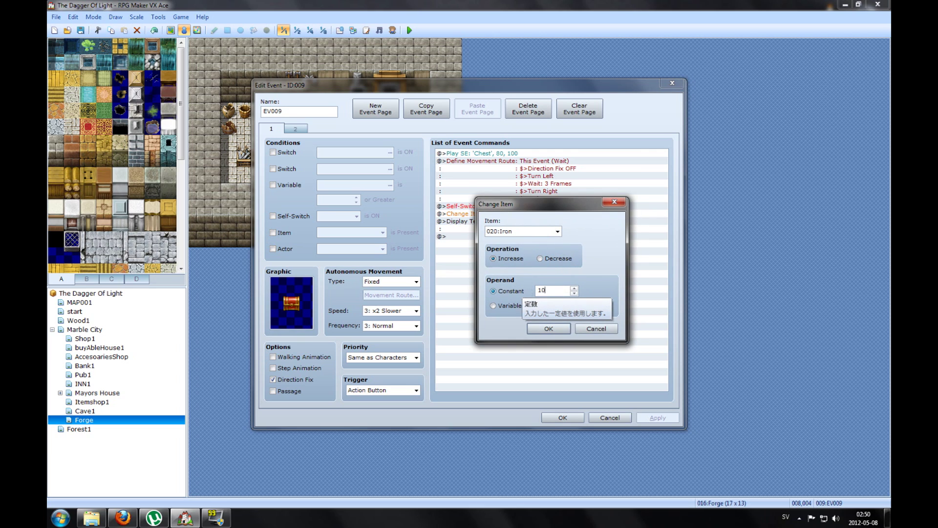
pyautogui.press('BackSpace')
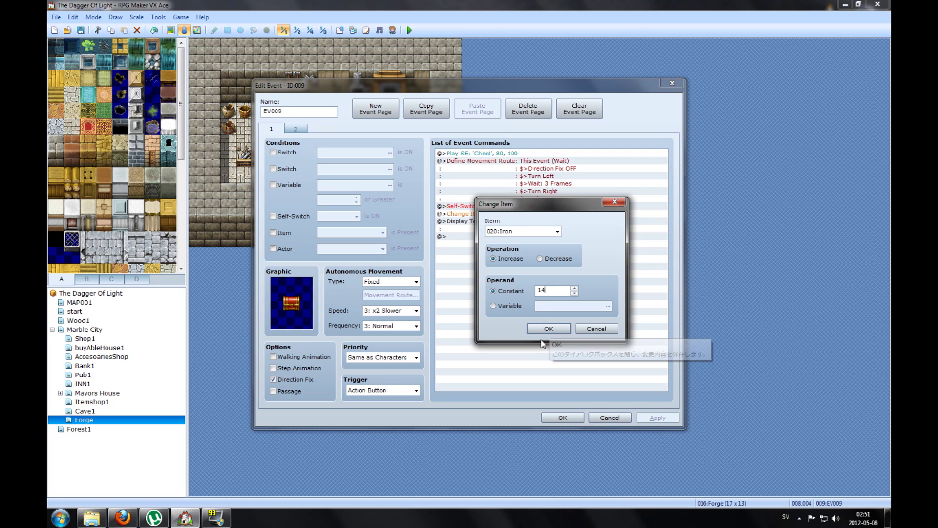
pyautogui.click(548, 329)
pyautogui.click(654, 418)
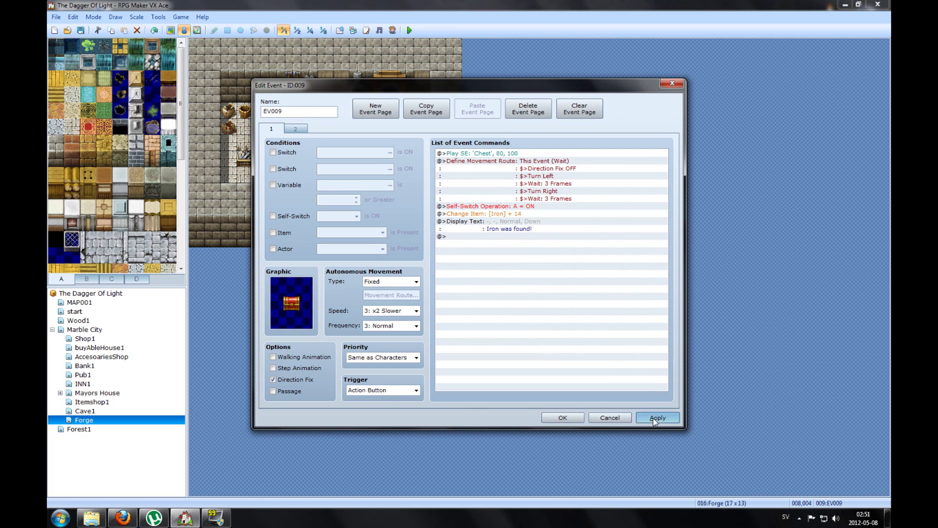
pyautogui.click(557, 418)
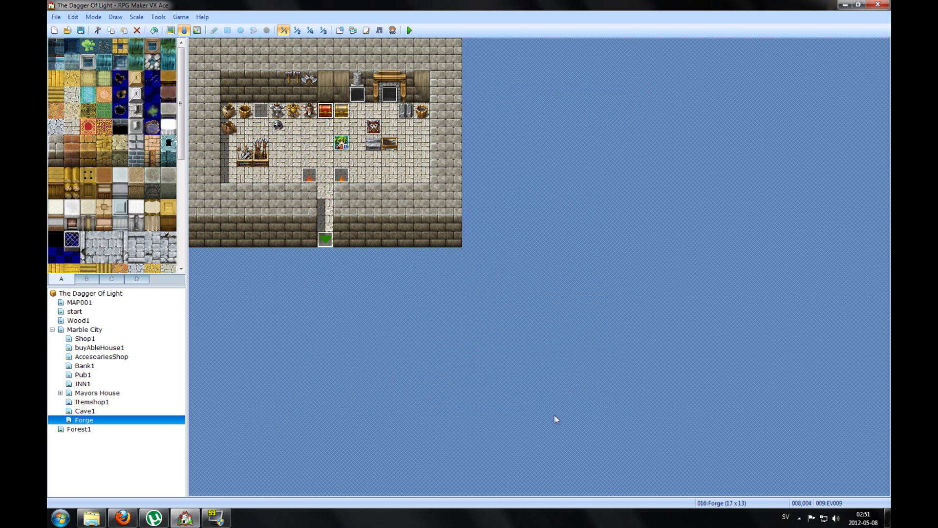
# Launch a playtest of the project and start the game from the title screen.
pyautogui.click(413, 31)
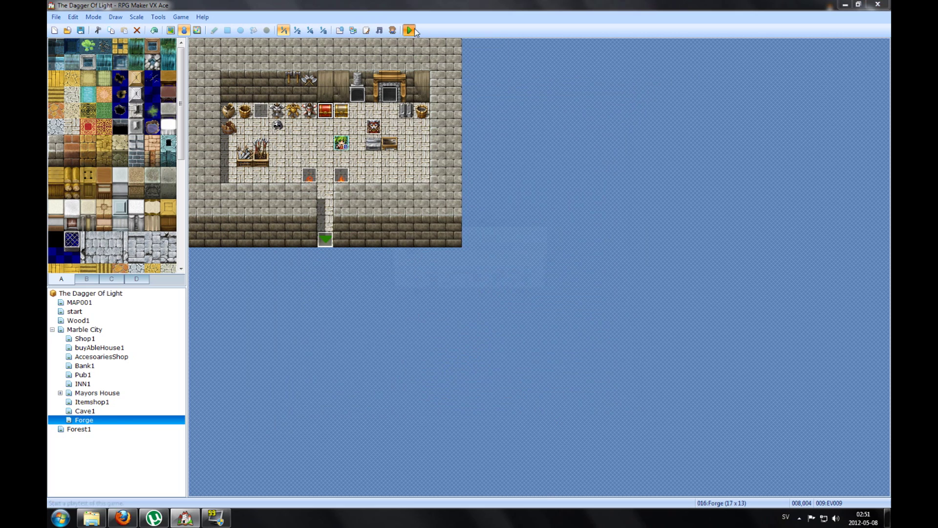
pyautogui.click(437, 280)
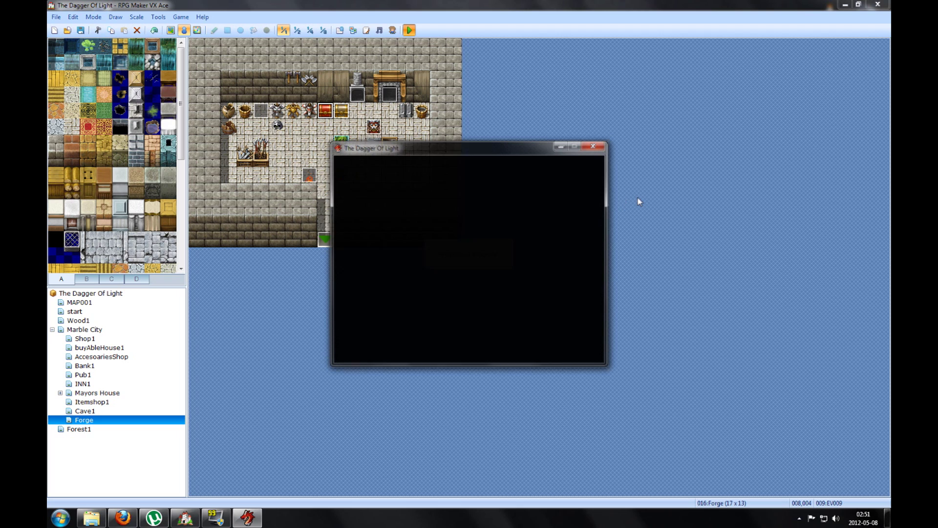
pyautogui.press('Return')
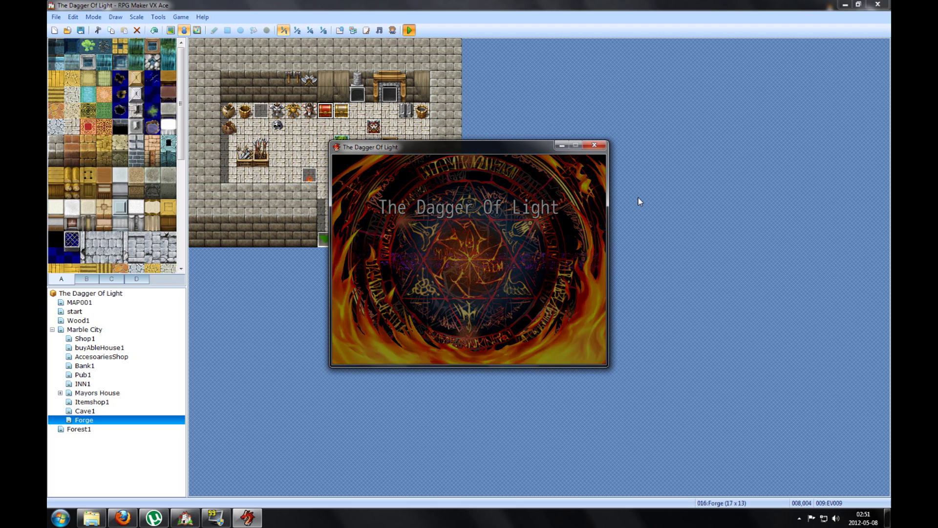
# Walk to the blacksmith and request the heavy iron sword without any iron to test the shortage message.
pyautogui.press('Up')
pyautogui.press('Right')
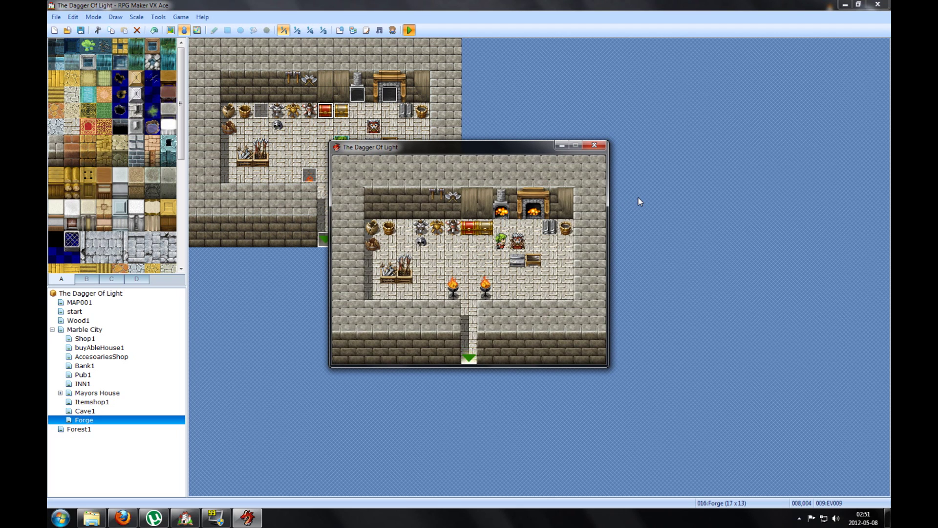
pyautogui.press('Return')
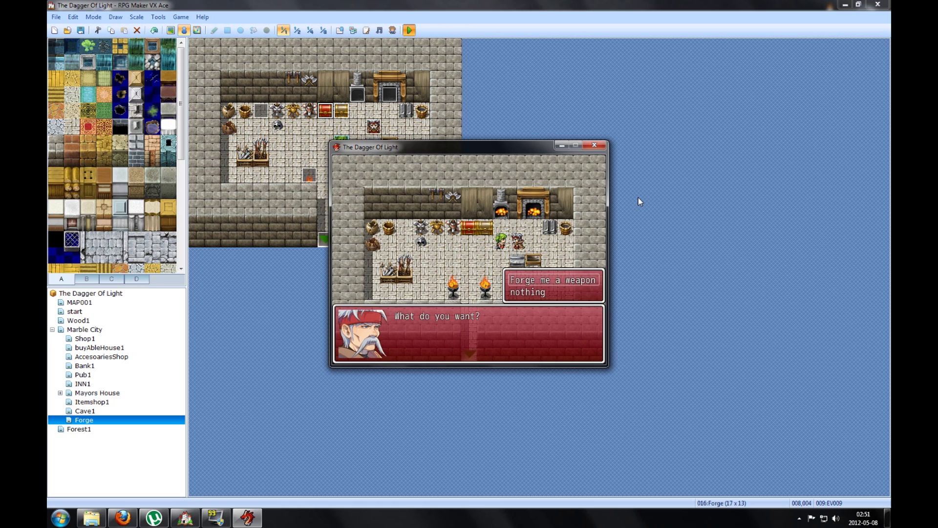
pyautogui.press('Return')
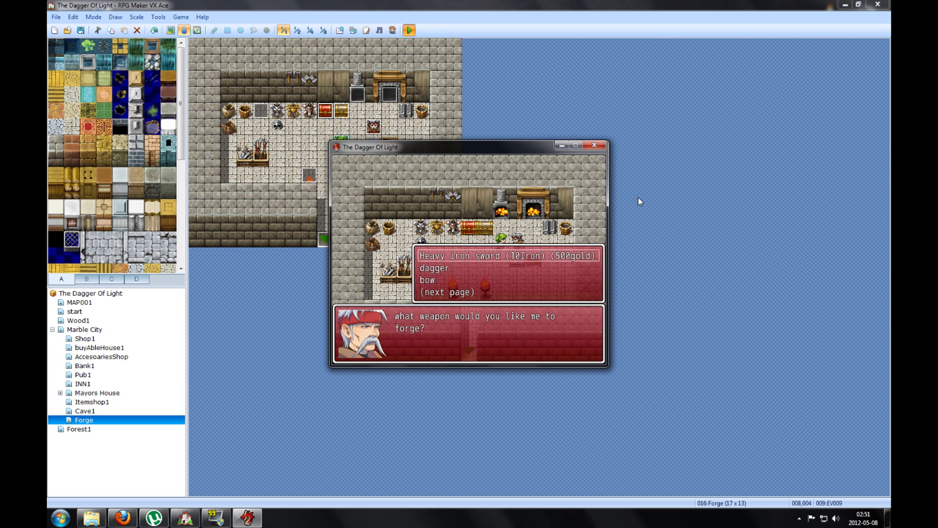
pyautogui.press('Down')
pyautogui.press('Up')
pyautogui.press('Return')
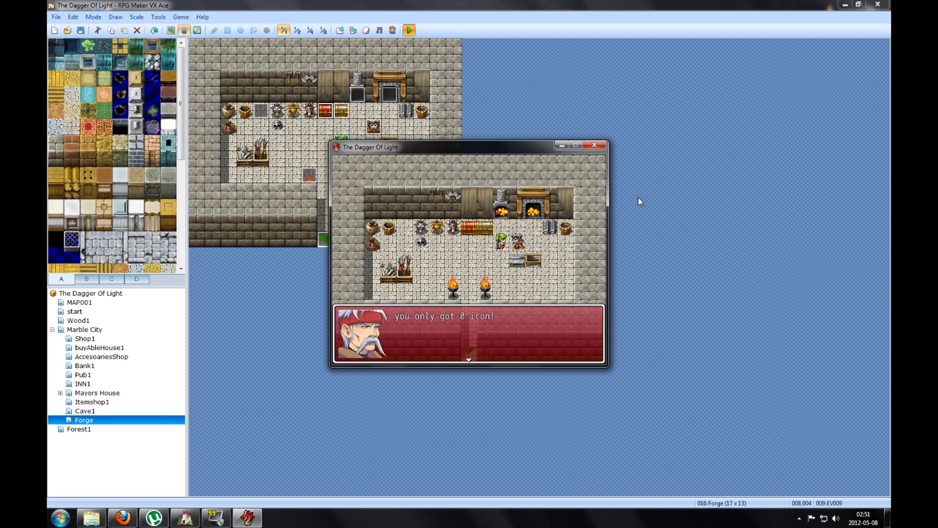
pyautogui.press('Return')
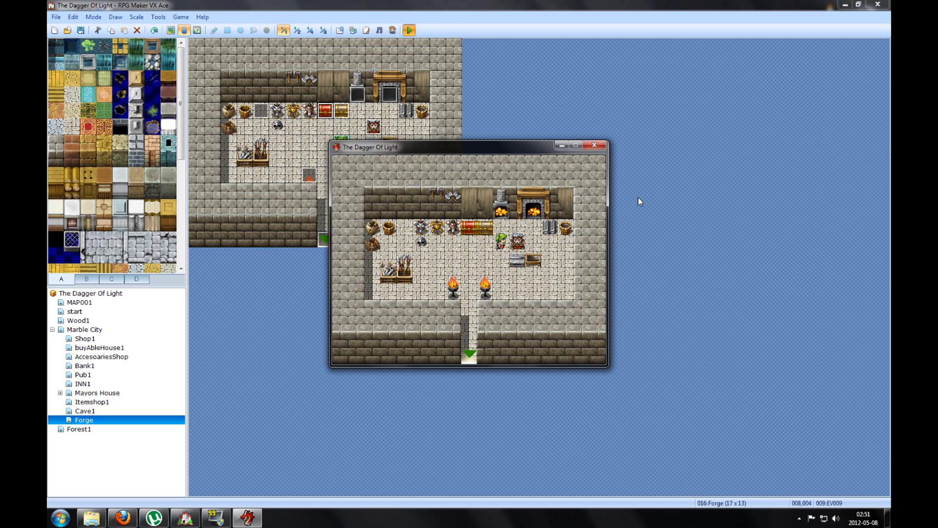
# Walk to the red chest, open it to collect the iron, and dismiss its message.
pyautogui.press('Left')
pyautogui.press('Left')
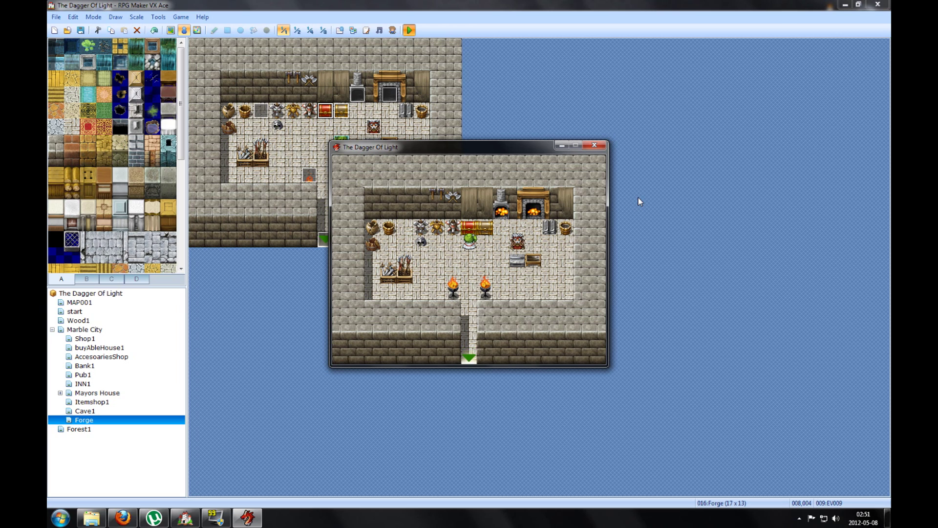
pyautogui.press('Return')
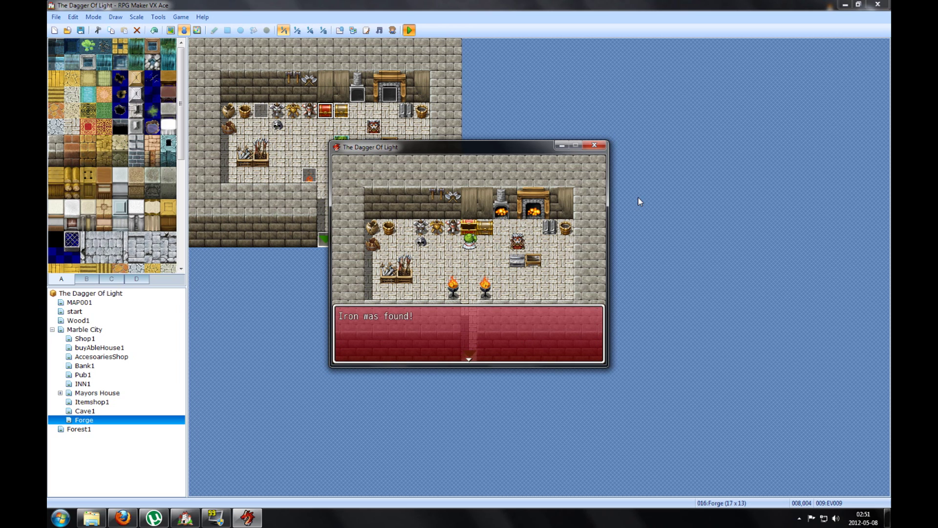
pyautogui.press('Return')
# Move back toward the blacksmith and check the iron amount in the party's item inventory.
pyautogui.press('Right')
pyautogui.press('Right')
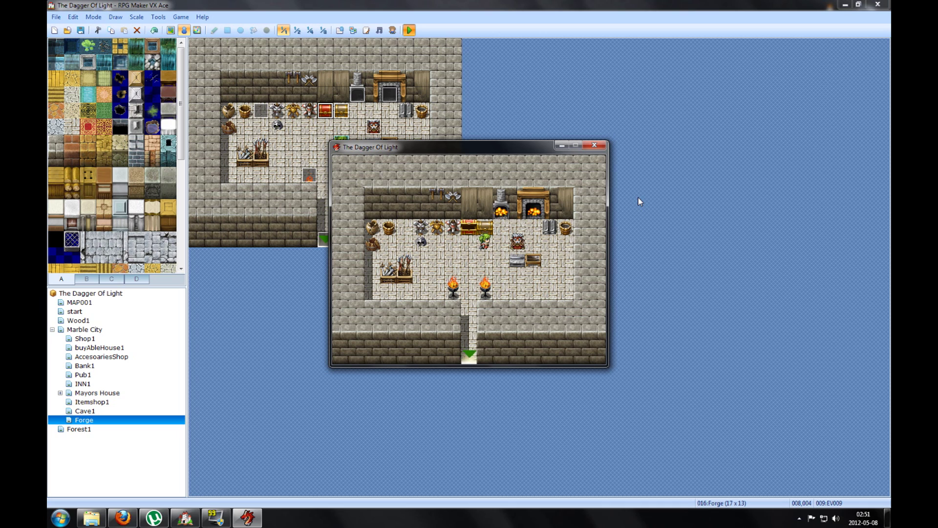
pyautogui.press('Escape')
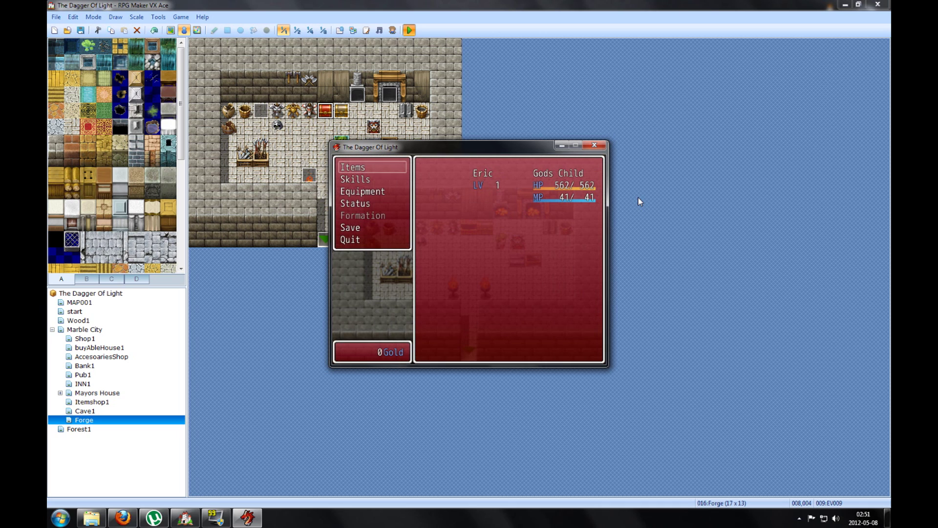
pyautogui.press('Return')
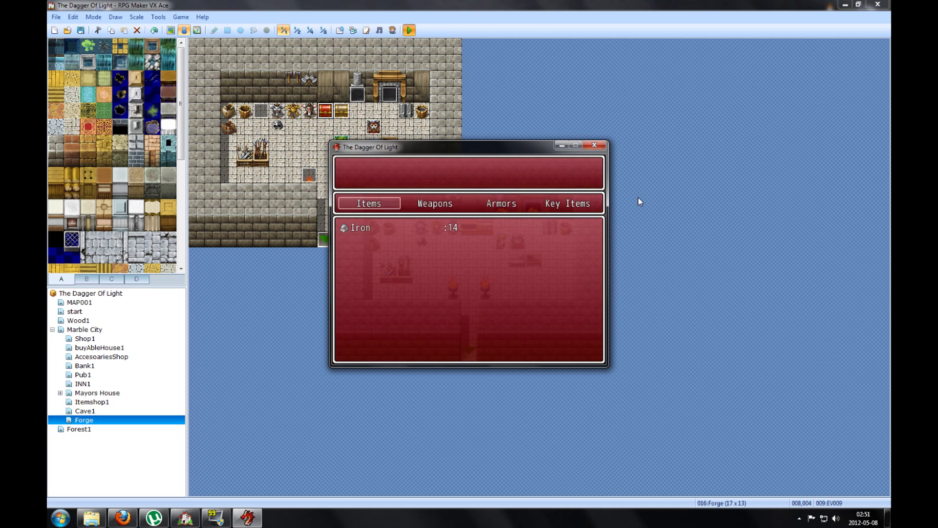
# Leave the inventory and request the heavy iron sword with enough iron but too little gold to test the gold shortage message.
pyautogui.press('Escape')
pyautogui.press('Escape')
pyautogui.press('Return')
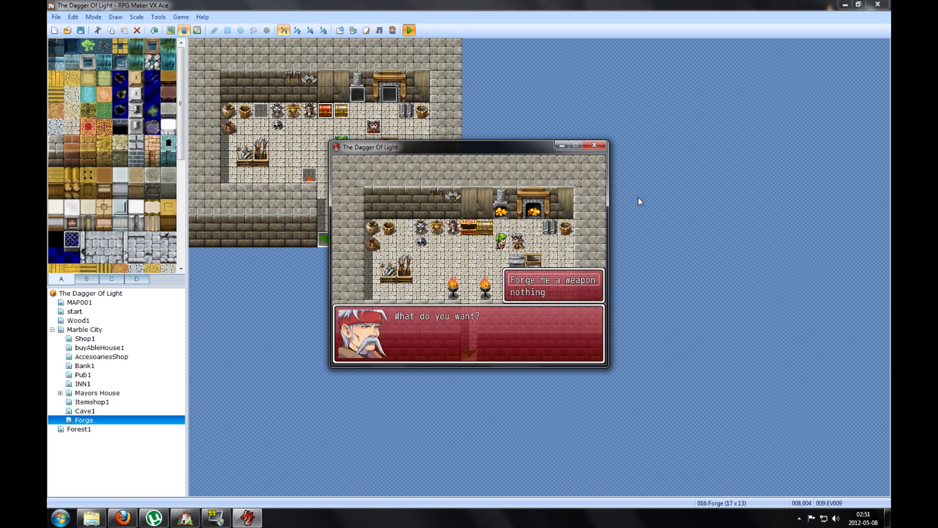
pyautogui.press('Return')
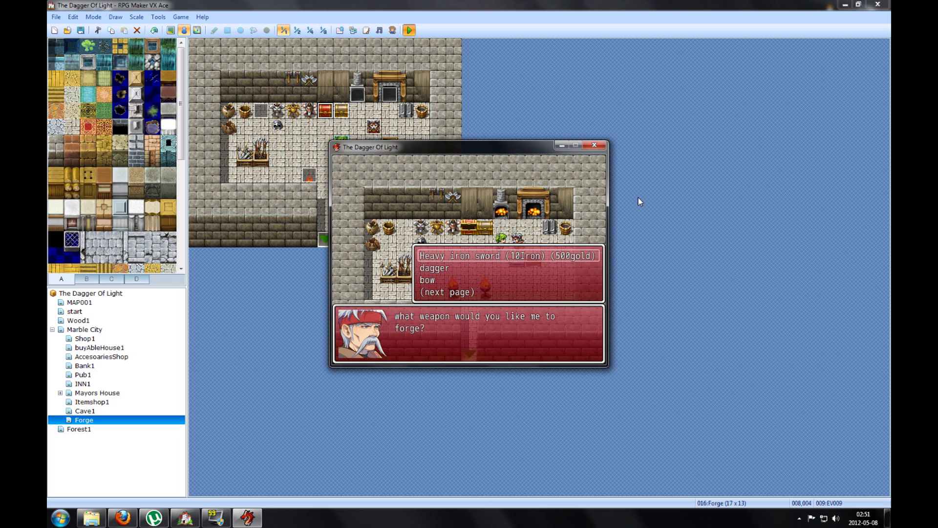
pyautogui.press('Return')
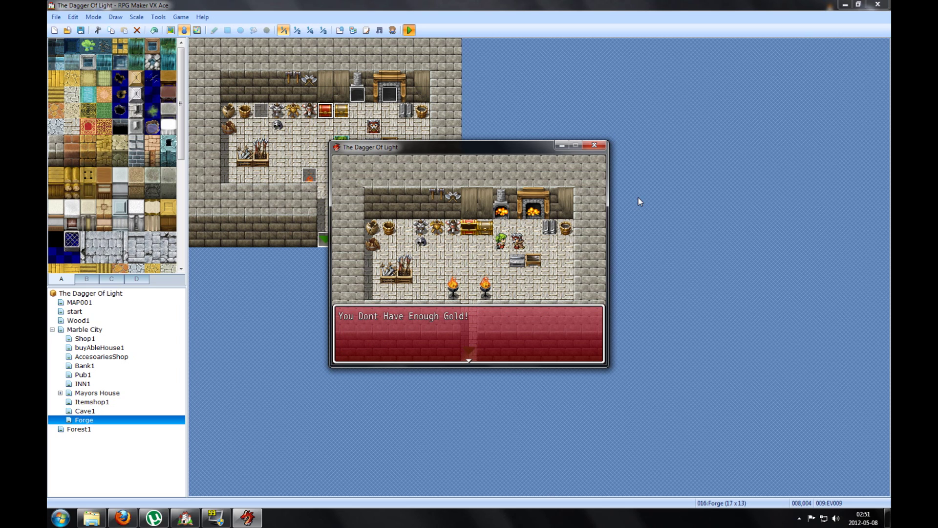
pyautogui.press('Return')
# Walk to the golden chest beside the red one, collect its gold, and dismiss the message.
pyautogui.press('Left')
pyautogui.press('Up')
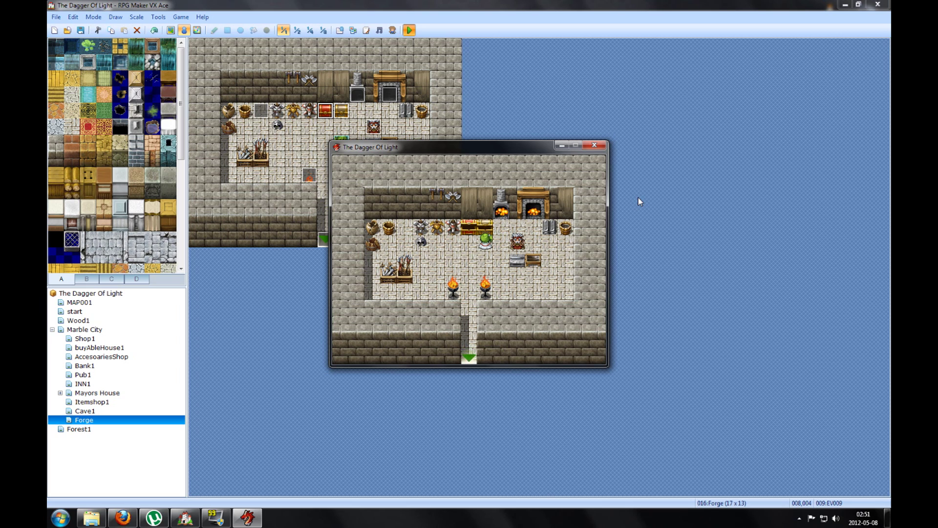
pyautogui.press('Return')
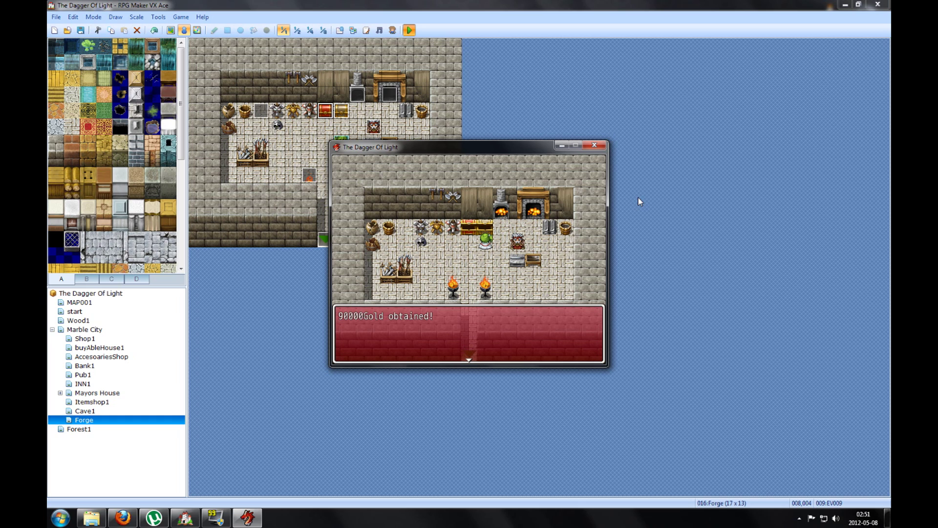
pyautogui.press('Return')
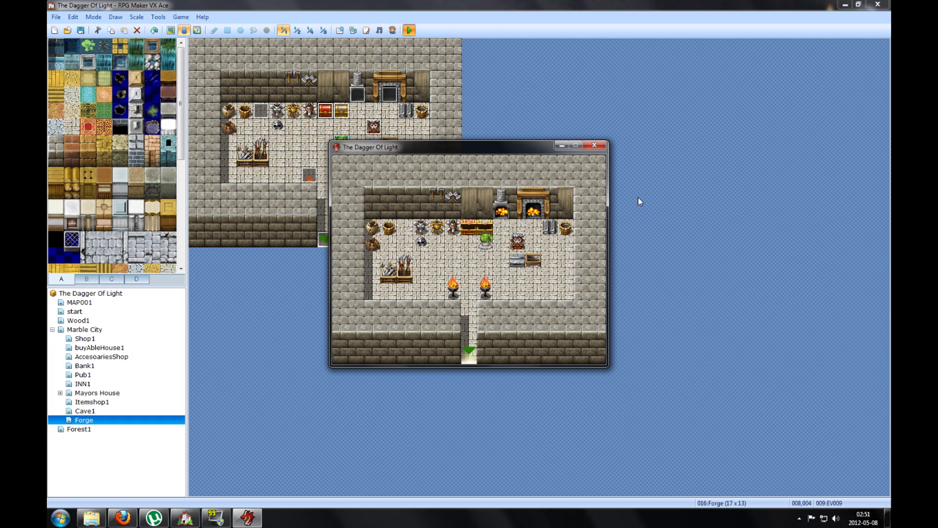
# Return to the blacksmith and have the heavy iron sword forged for 10 iron and 500 gold, dismissing the closing messages.
pyautogui.press('Right')
pyautogui.press('Return')
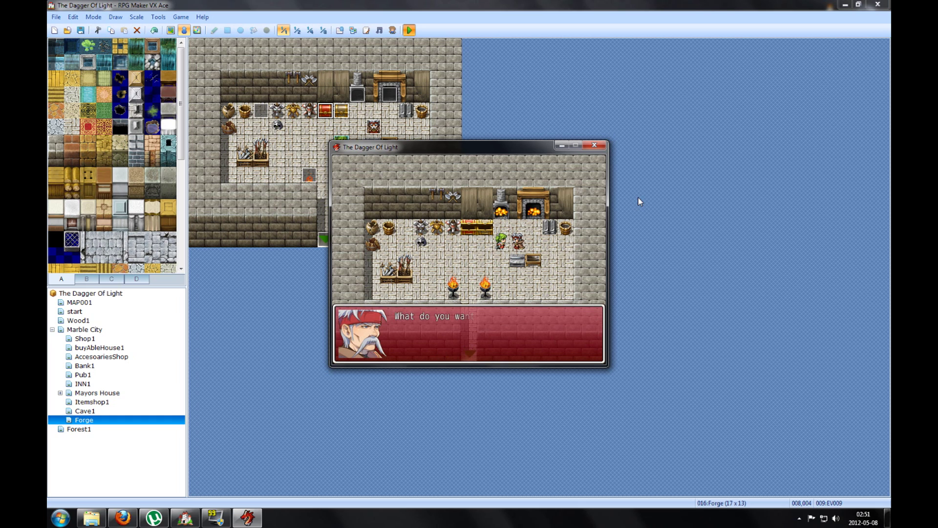
pyautogui.press('Return')
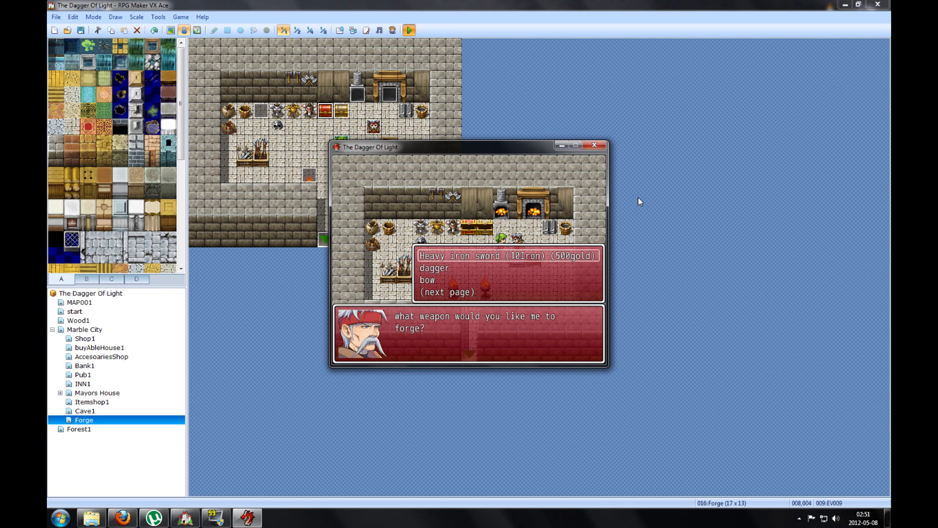
pyautogui.press('Return')
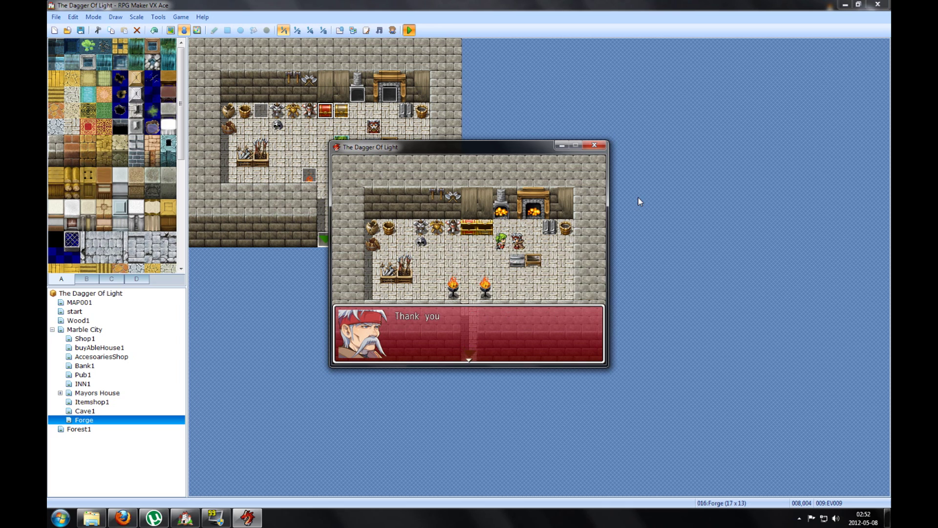
pyautogui.press('Return')
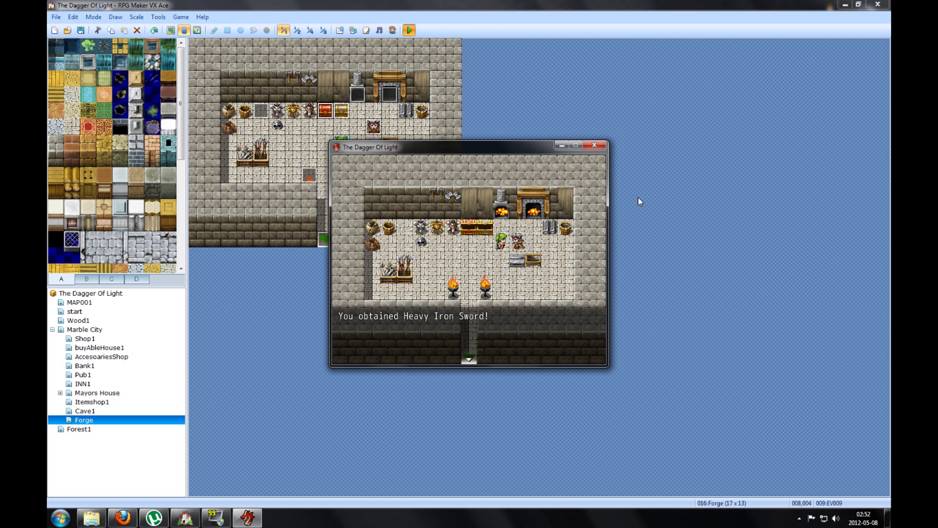
pyautogui.press('Return')
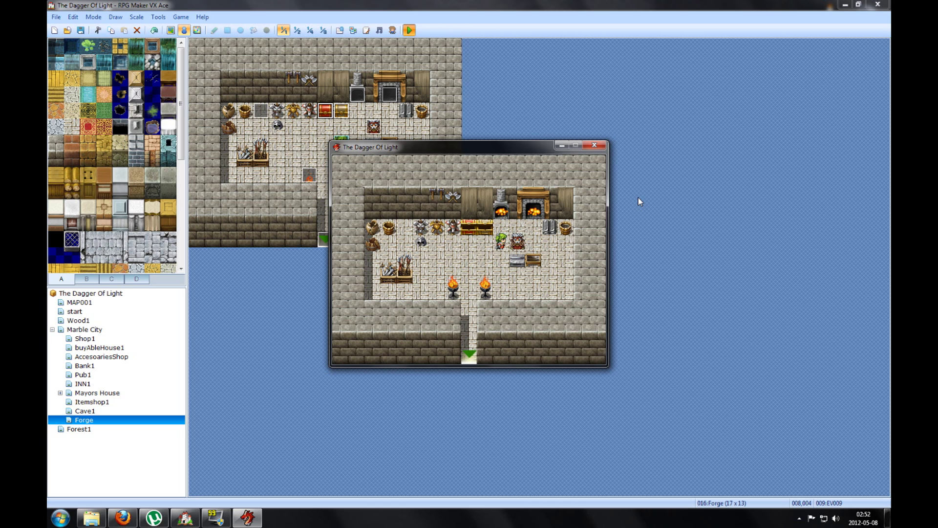
# Check the party's gold, the remaining iron, and the forged sword among the weapons in the inventory.
pyautogui.press('Left')
pyautogui.press('Escape')
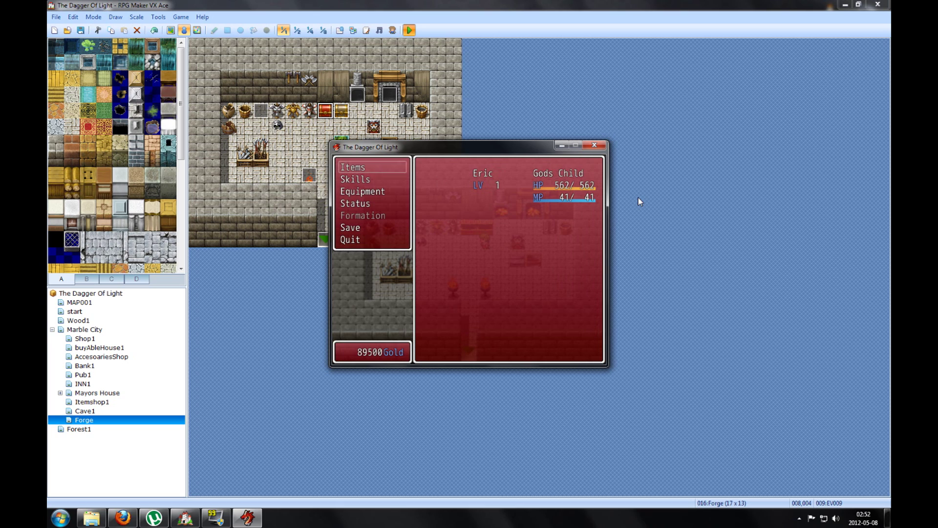
pyautogui.press('Return')
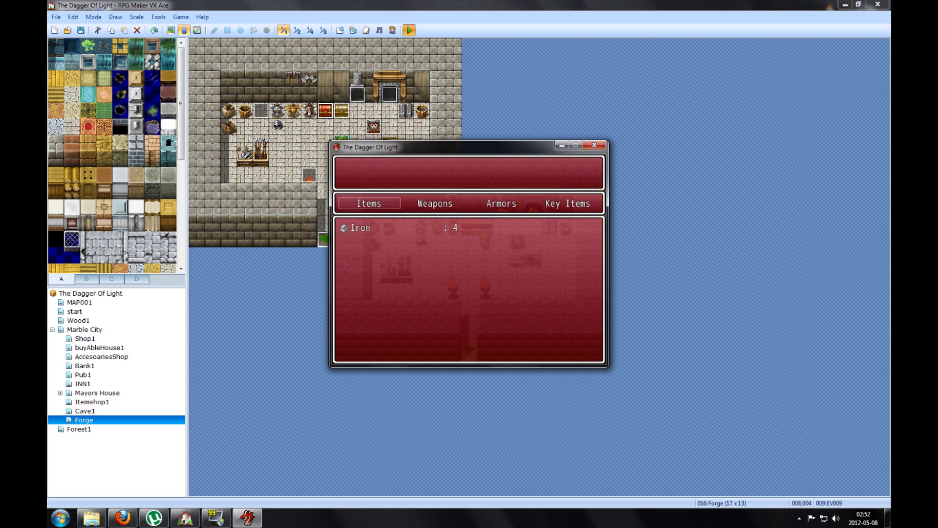
pyautogui.press('Right')
pyautogui.press('Left')
pyautogui.press('Right')
pyautogui.press('Return')
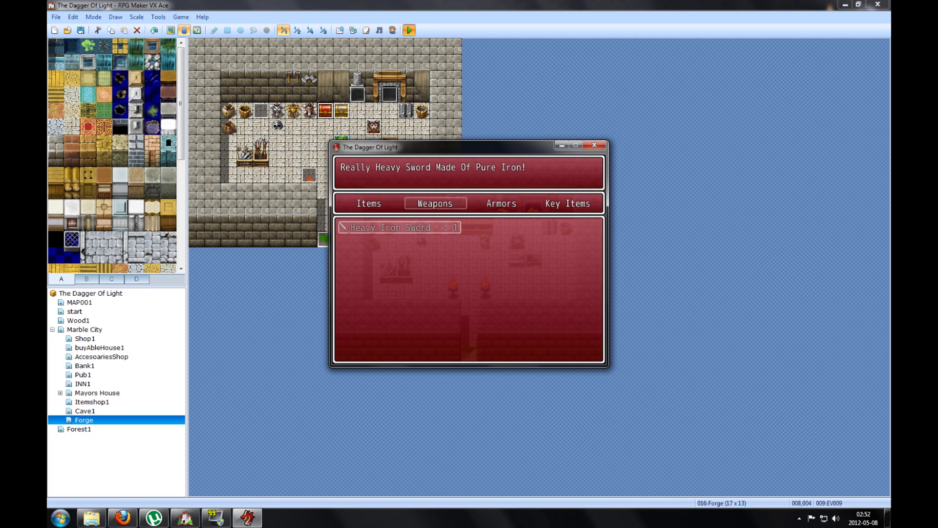
pyautogui.press('Escape')
pyautogui.press('Escape')
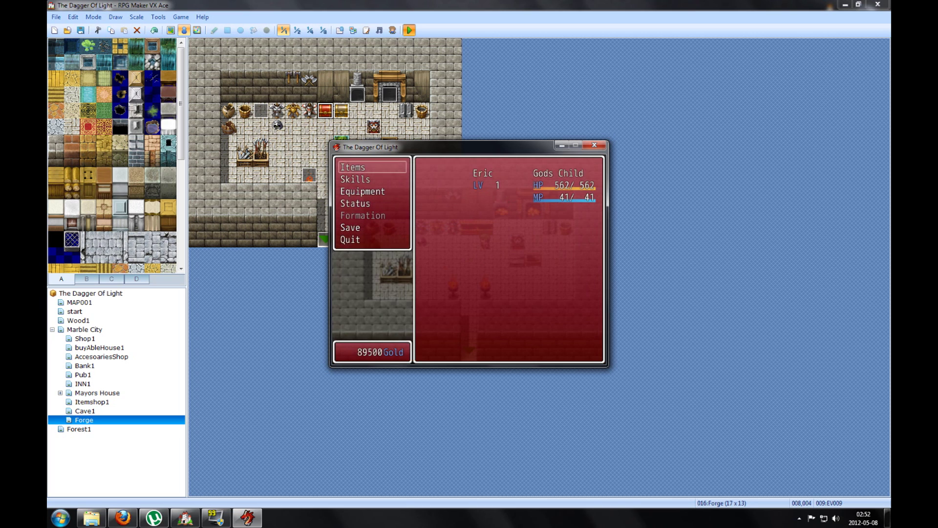
# Request a second heavy iron sword with too little iron to test the shortage message, and recheck the iron amount in the inventory.
pyautogui.press('Escape')
pyautogui.press('Right')
pyautogui.press('Return')
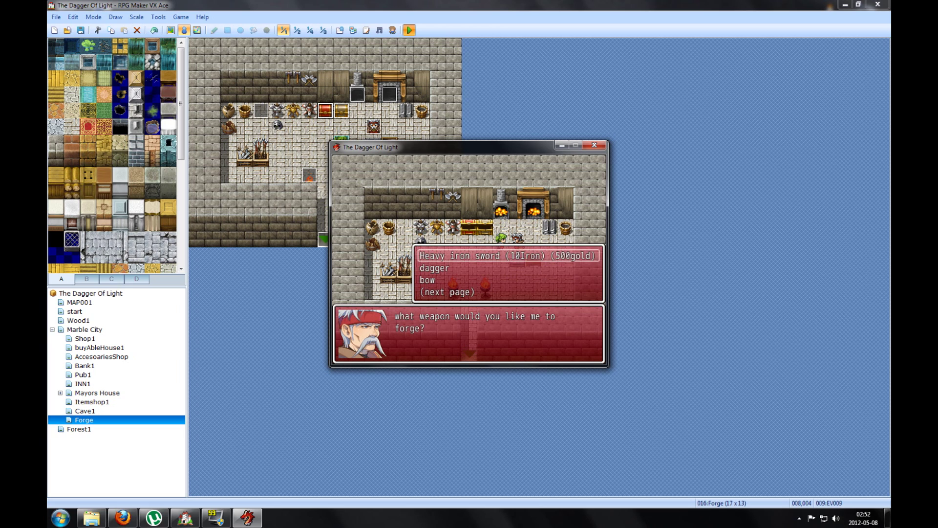
pyautogui.press('Return')
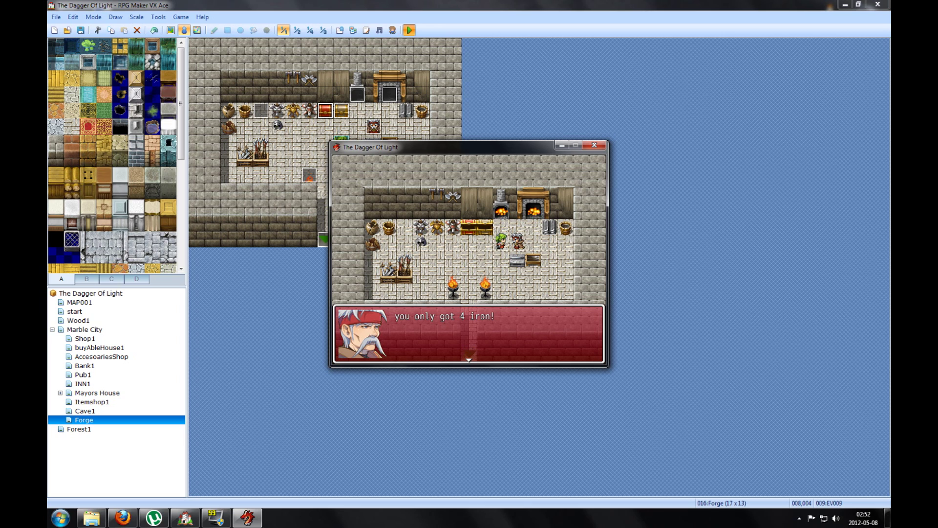
pyautogui.press('Return')
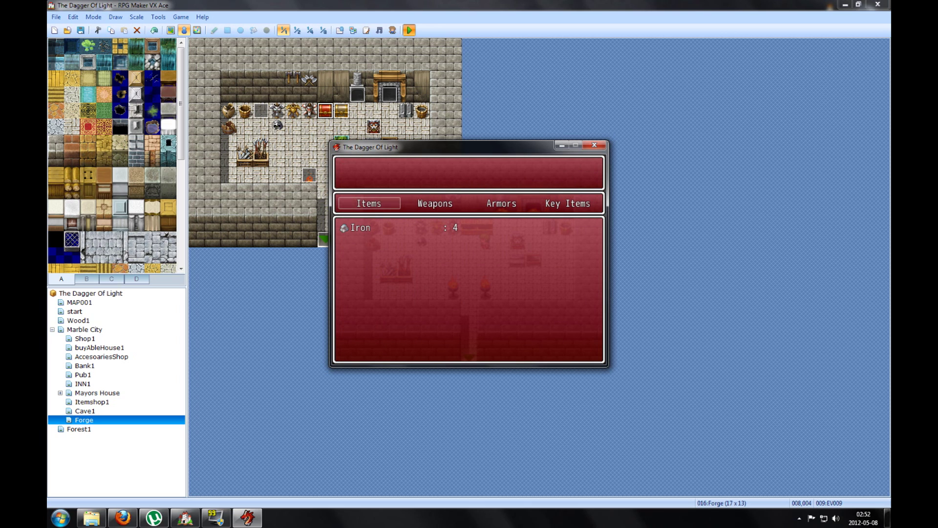
pyautogui.press('Escape')
pyautogui.press('Escape')
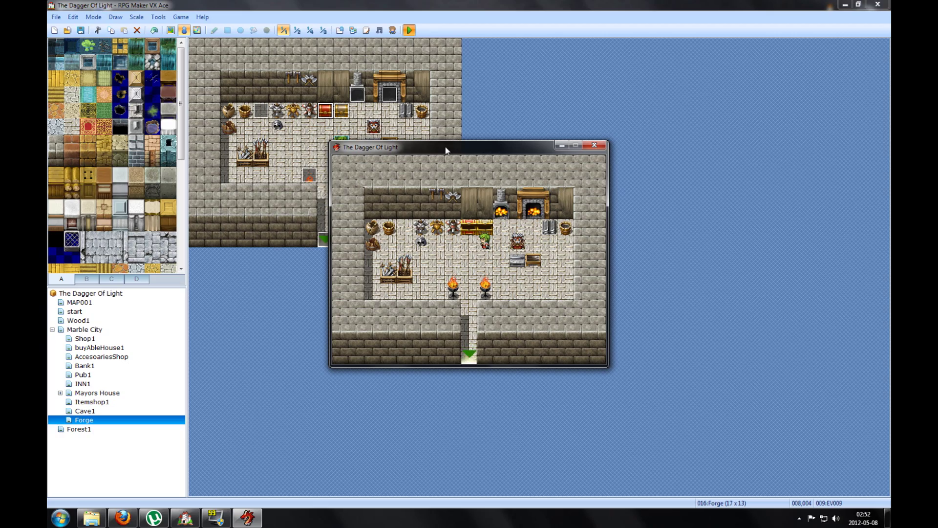
# Close the playtest and select an empty floor tile west of the player's start position on the Forge map.
pyautogui.moveTo(445, 150); pyautogui.dragTo(470, 91)
pyautogui.hotkey('alt', 'F4')
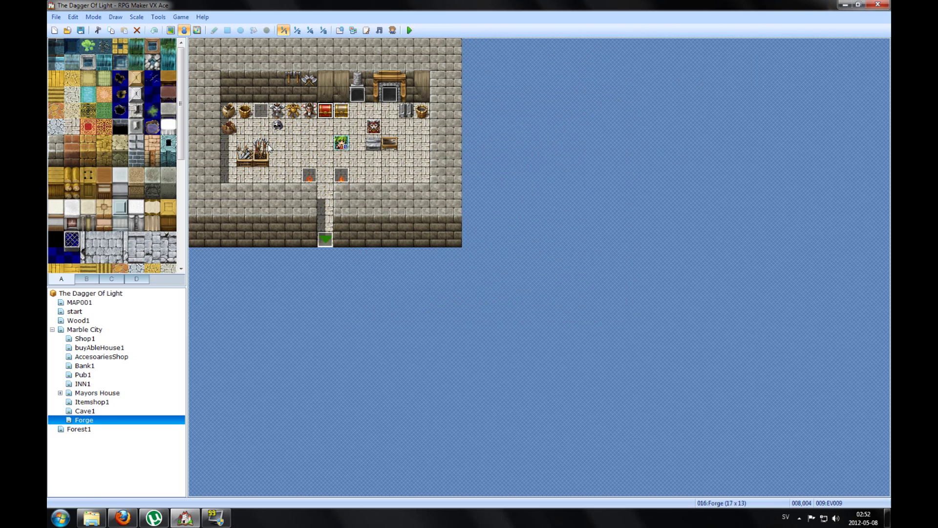
pyautogui.click(313, 142)
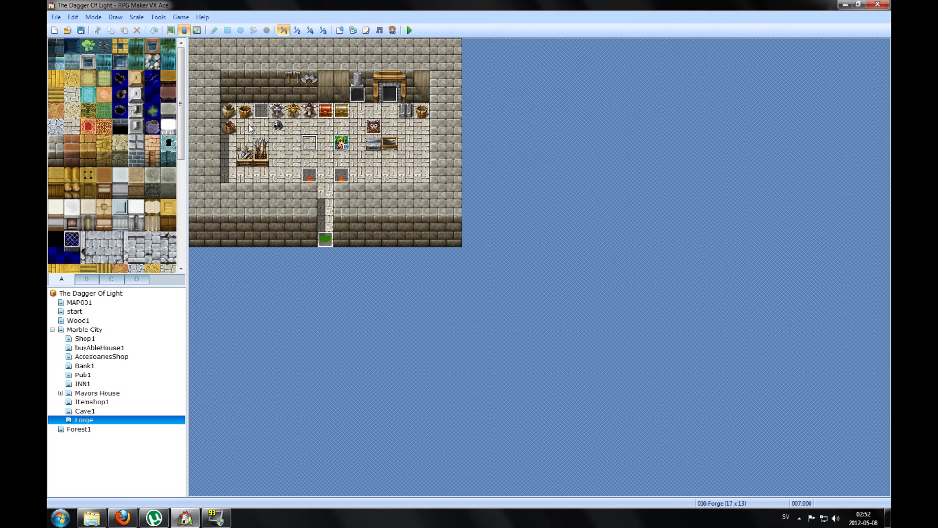